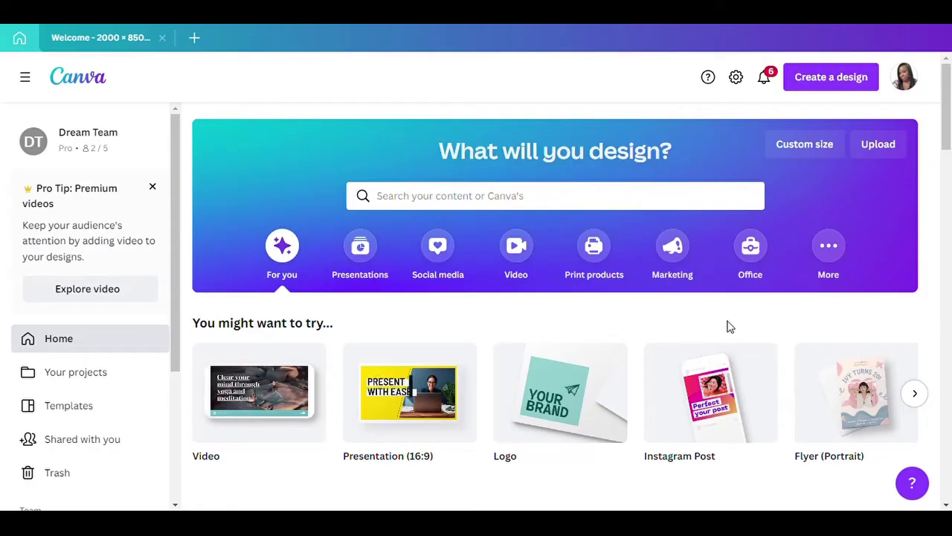
# Create a blank Instagram Post design at 1080 × 1080 px.
pyautogui.moveTo(735, 357)
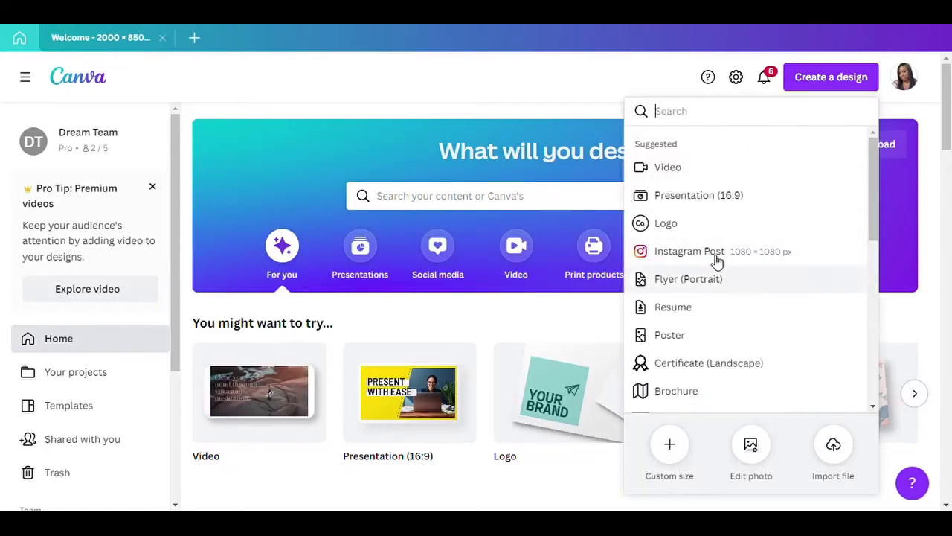
pyautogui.click(710, 253)
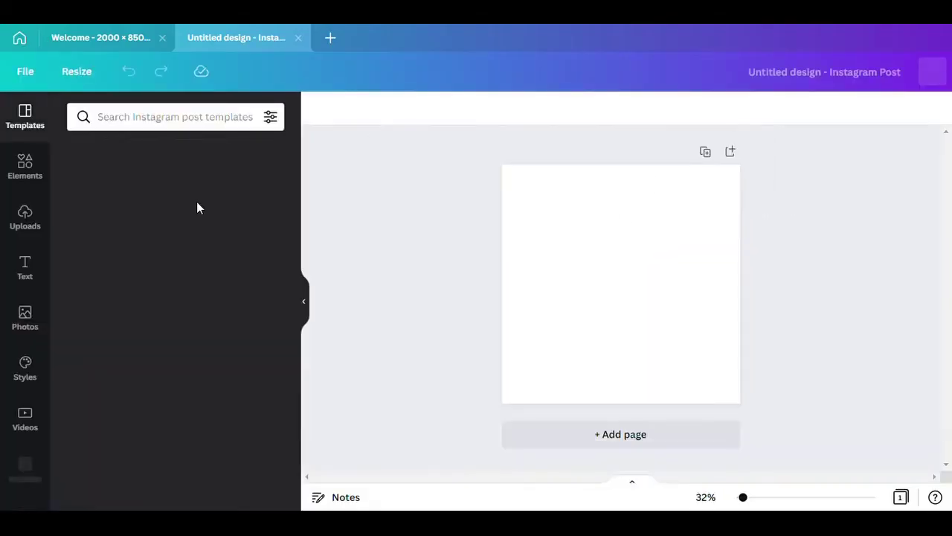
pyautogui.moveTo(716, 496); pyautogui.dragTo(720, 497)
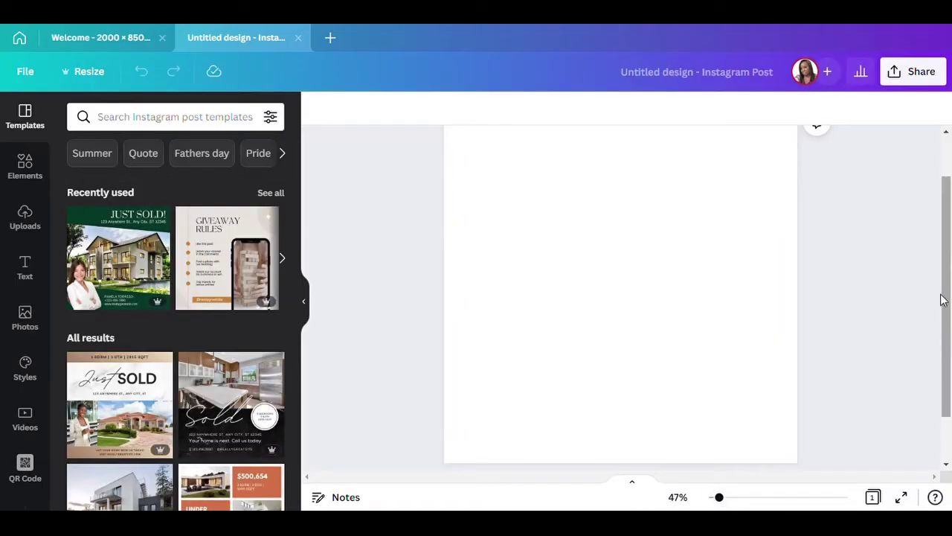
pyautogui.moveTo(947, 307); pyautogui.dragTo(938, 336)
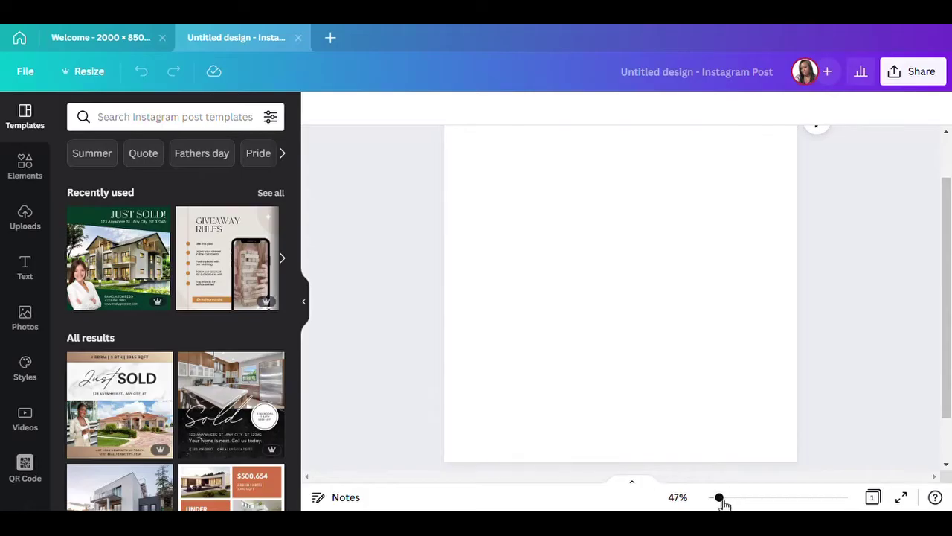
pyautogui.moveTo(721, 500); pyautogui.dragTo(719, 501)
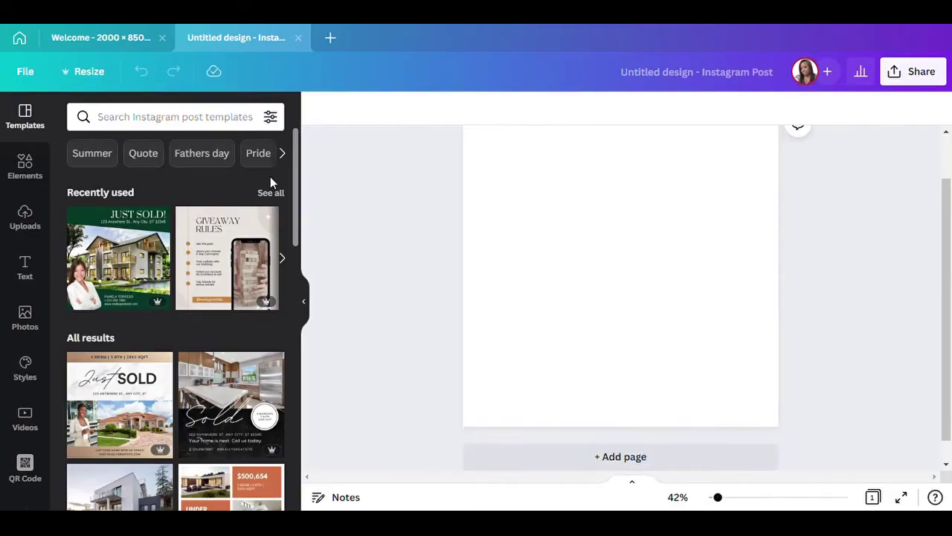
pyautogui.scroll(1, 804, 186)
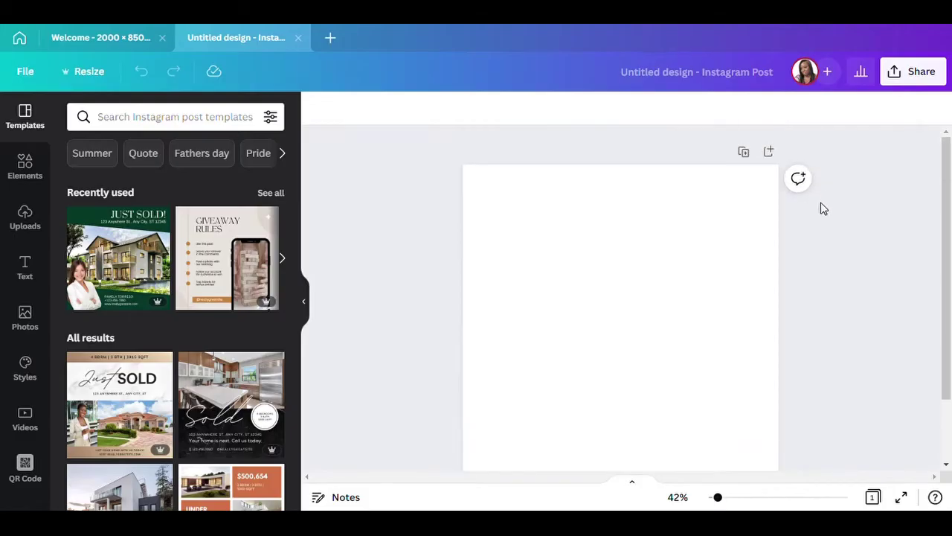
pyautogui.scroll(-2, 824, 209)
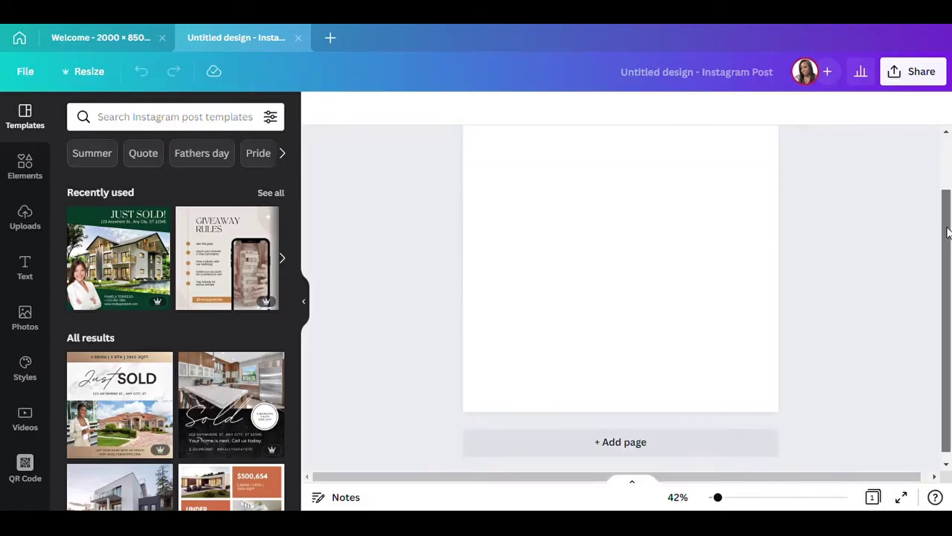
pyautogui.scroll(1, 943, 215)
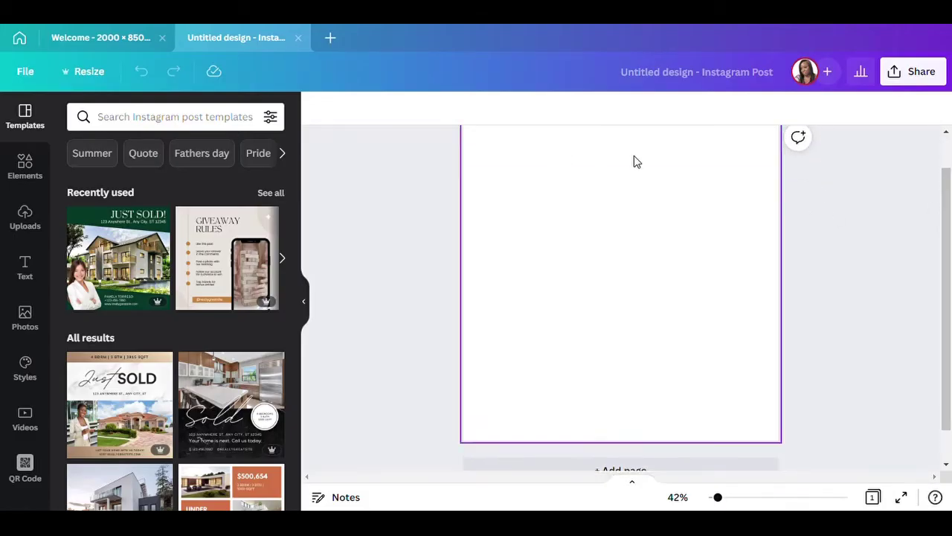
pyautogui.scroll(1, 945, 264)
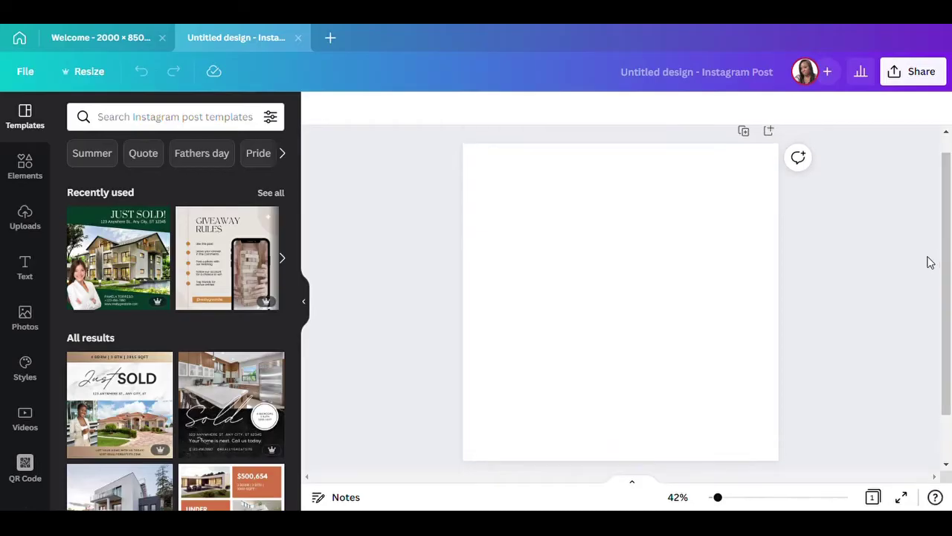
# Search the photo library for "white background" and browse the results for a suitable backdrop.
pyautogui.click(26, 218)
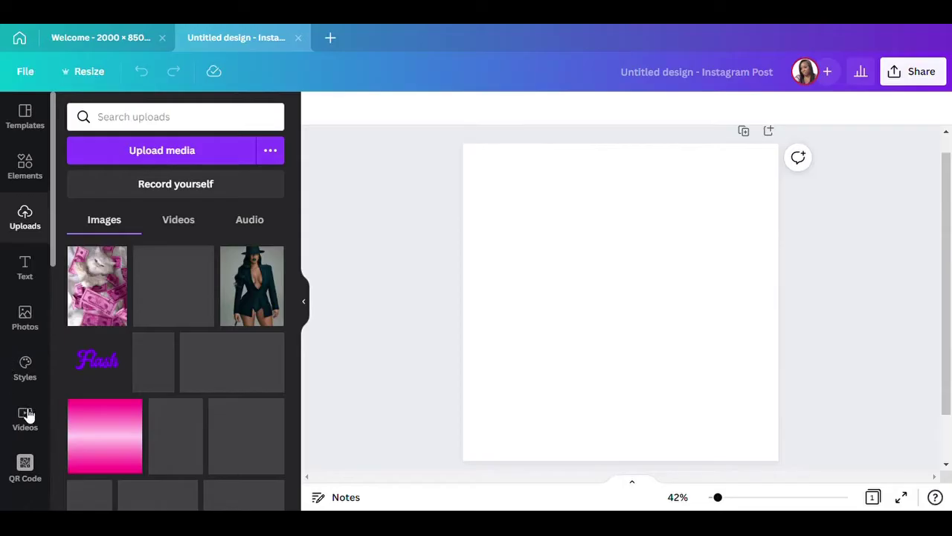
pyautogui.click(29, 171)
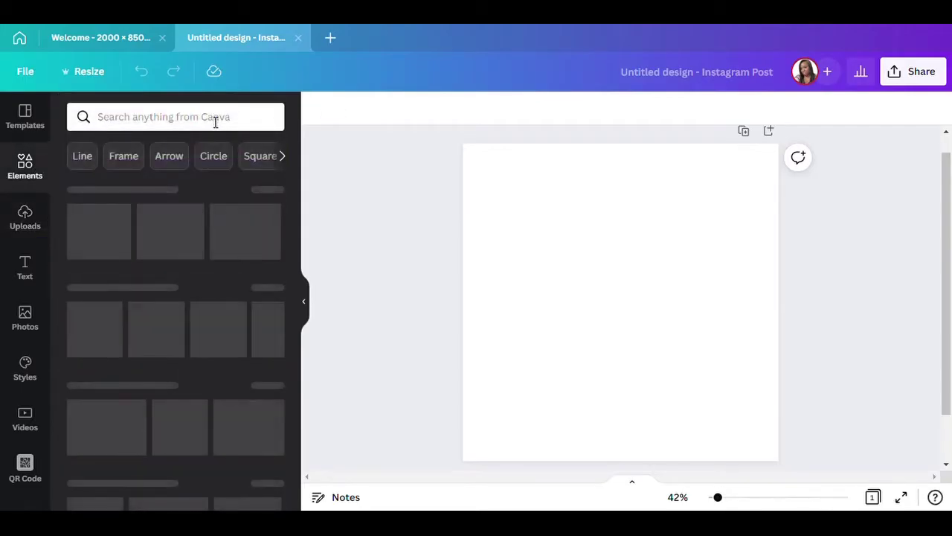
pyautogui.click(28, 321)
pyautogui.click(153, 119)
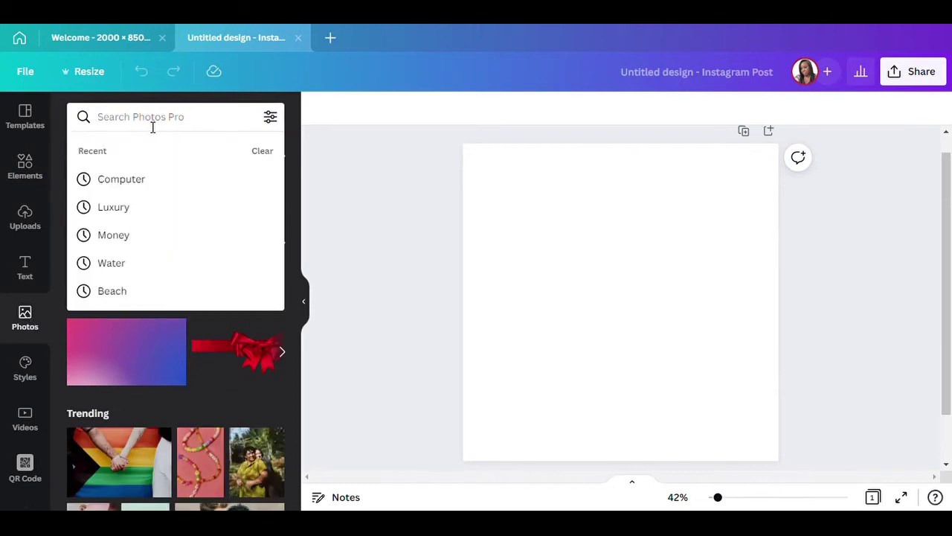
pyautogui.write('whit')
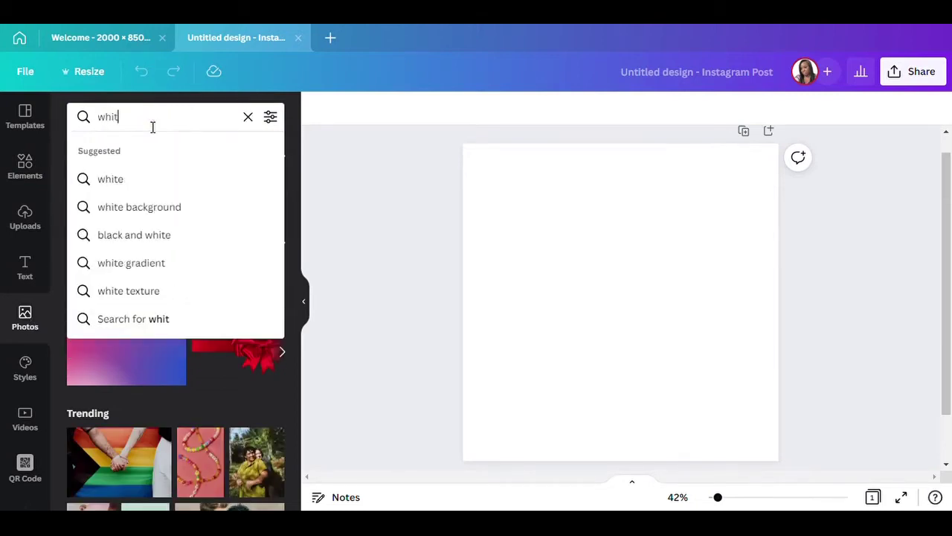
pyautogui.write('e ba')
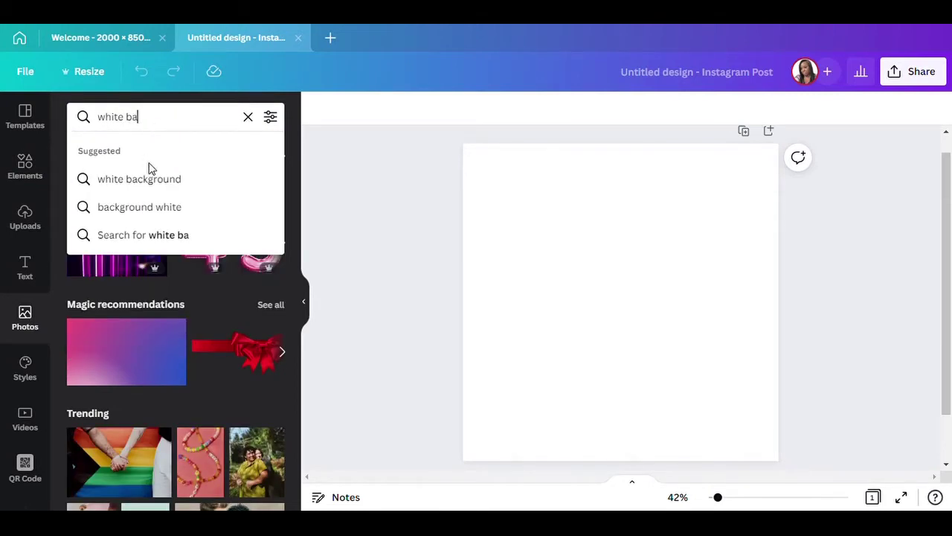
pyautogui.click(170, 182)
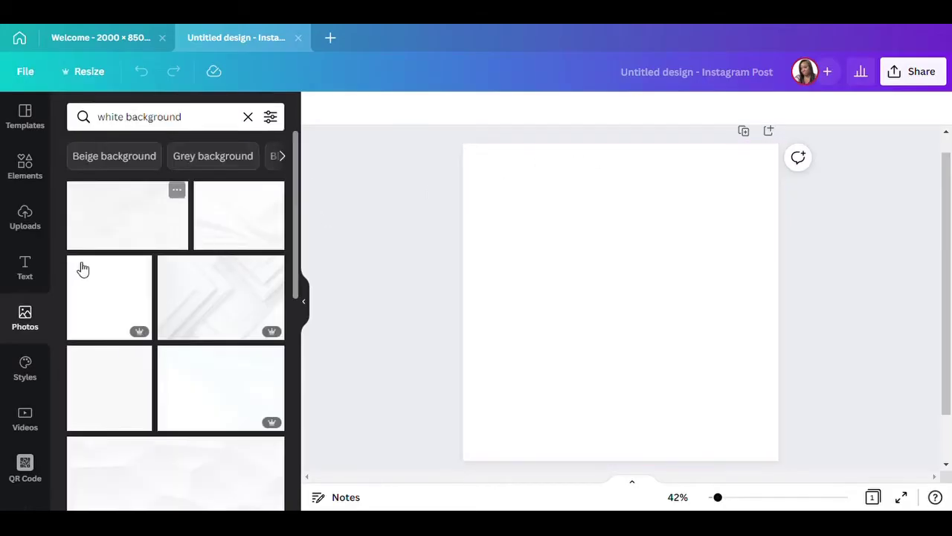
pyautogui.scroll(-5, 186, 301)
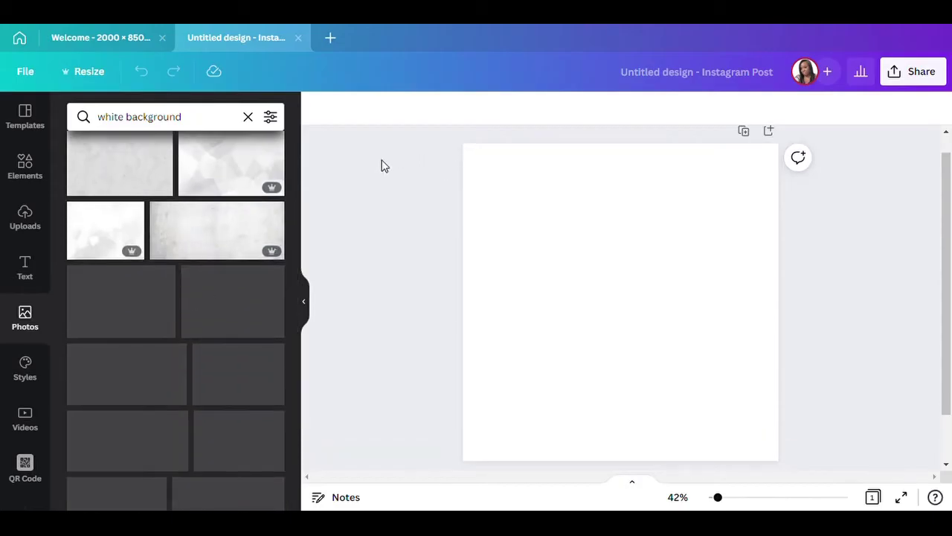
pyautogui.scroll(-4, 221, 312)
pyautogui.scroll(-4, 214, 313)
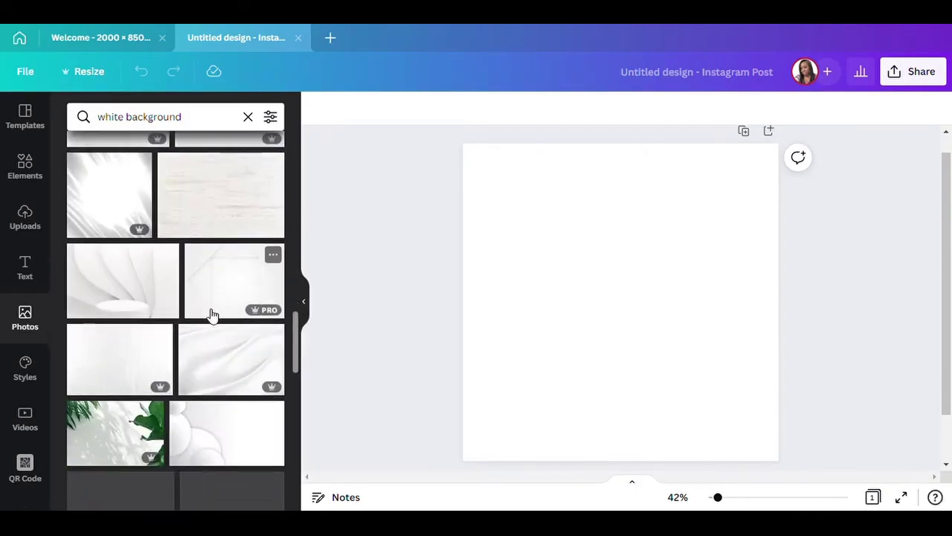
pyautogui.scroll(-5, 212, 315)
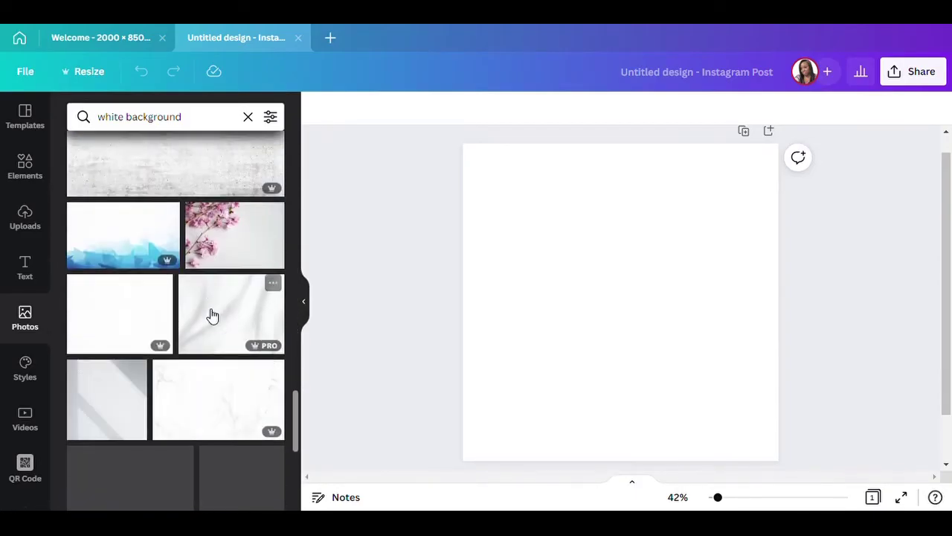
pyautogui.scroll(15, 209, 303)
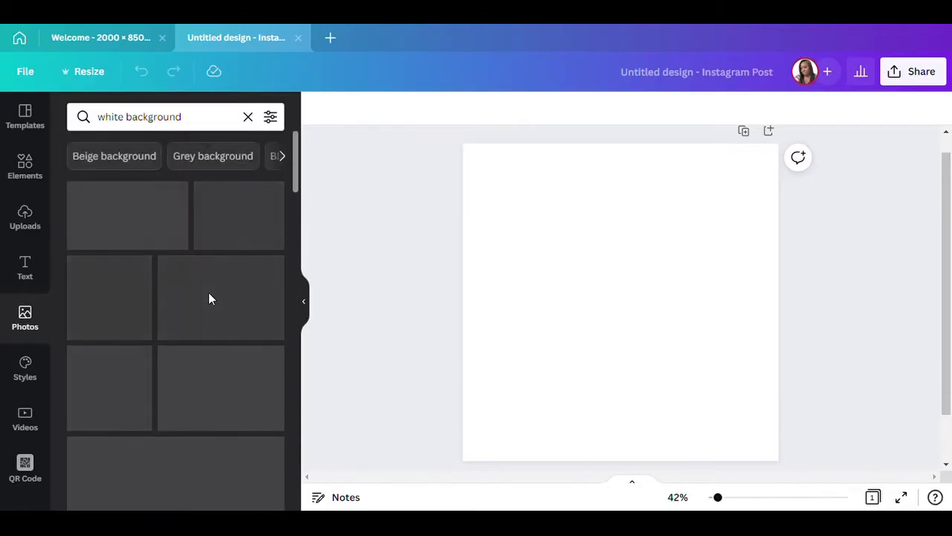
# Search the photo library for "luxury" and look through the results for a background image.
pyautogui.click(249, 117)
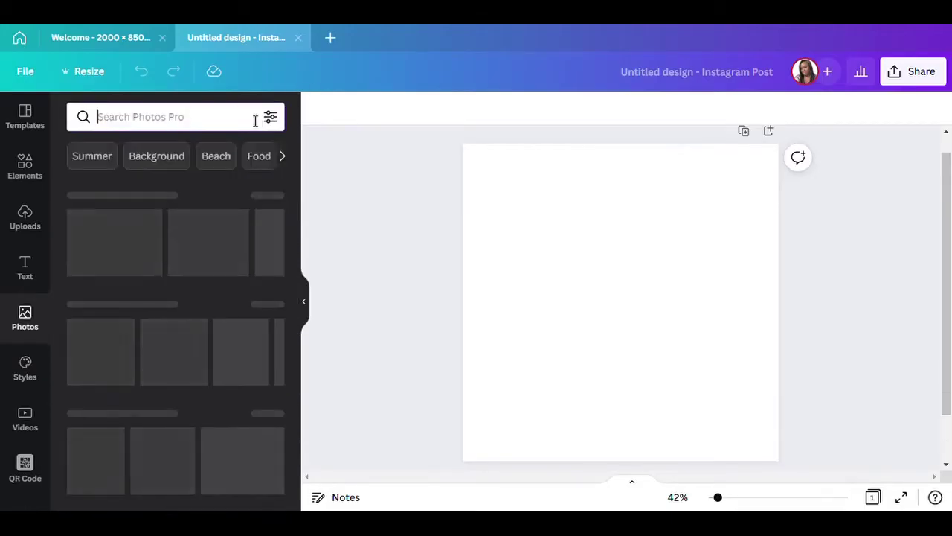
pyautogui.write('luxury')
pyautogui.press('Return')
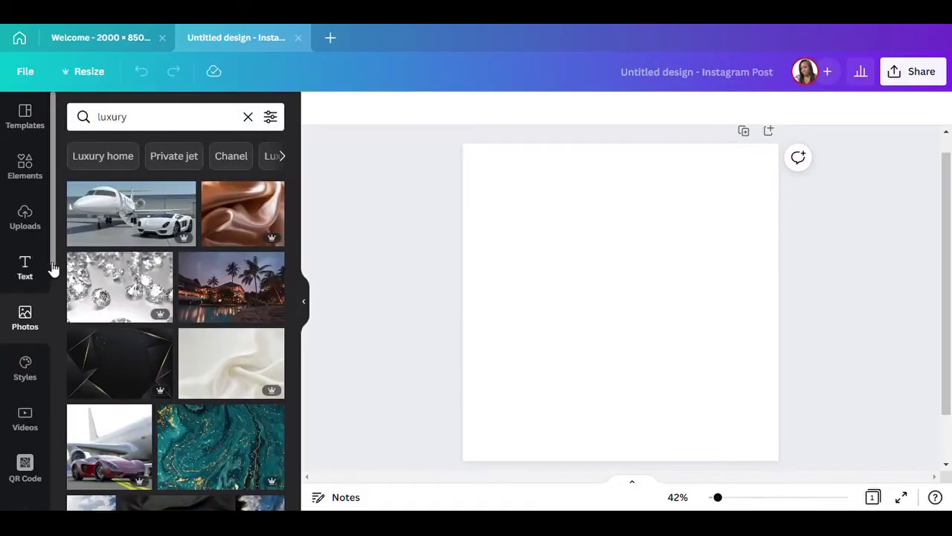
pyautogui.scroll(-5, 249, 312)
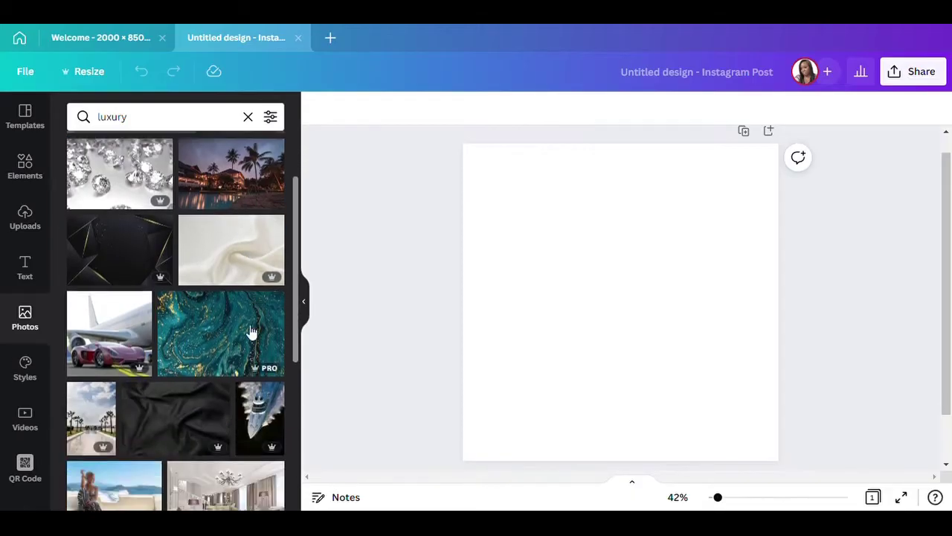
pyautogui.scroll(-1, 206, 325)
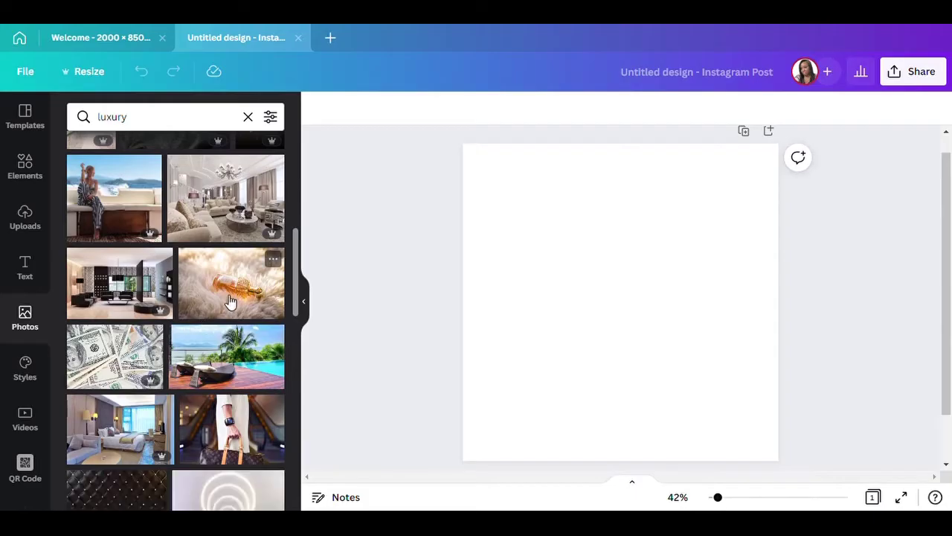
pyautogui.scroll(-4, 235, 223)
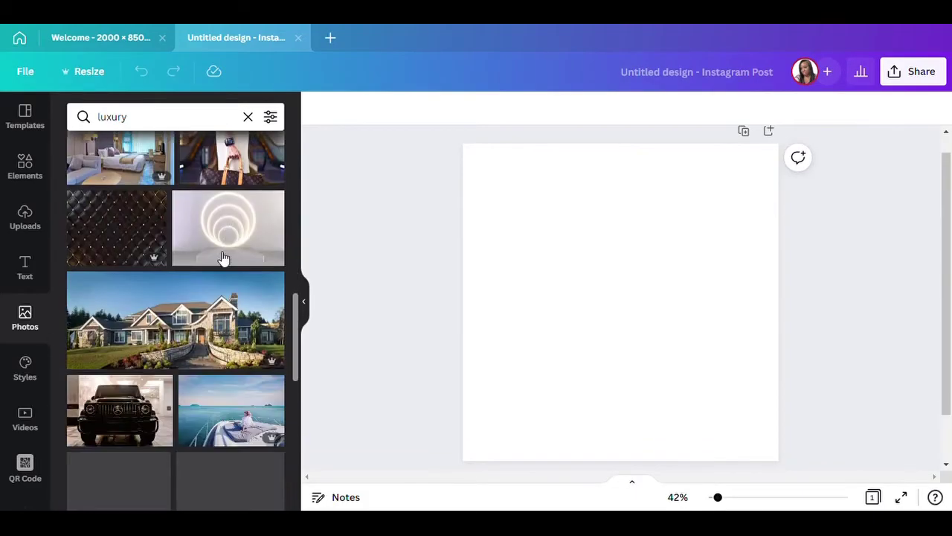
pyautogui.scroll(-6, 264, 241)
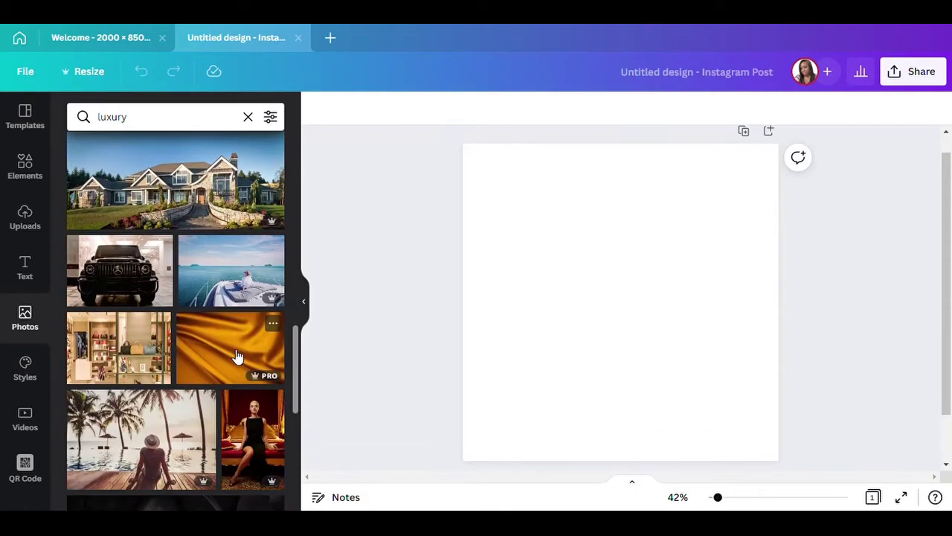
pyautogui.scroll(-10, 237, 356)
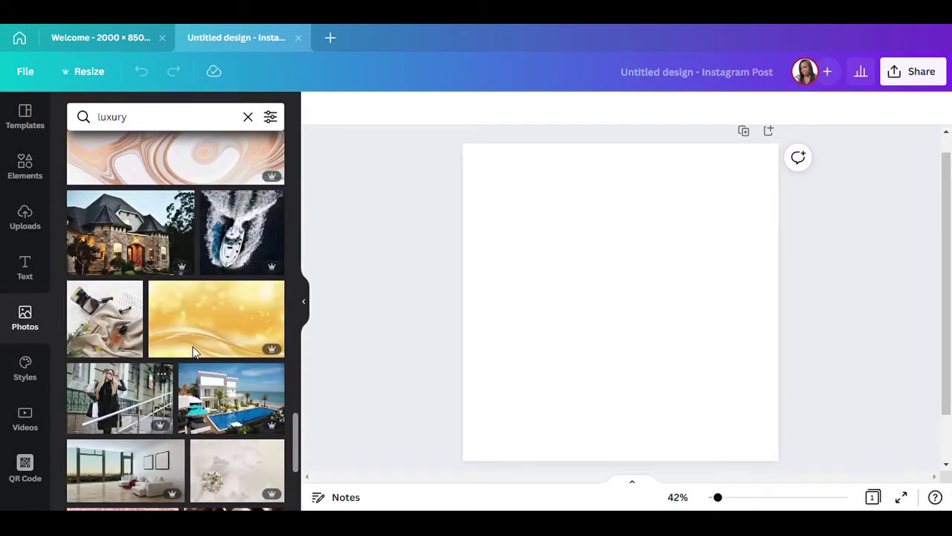
pyautogui.scroll(-3, 223, 361)
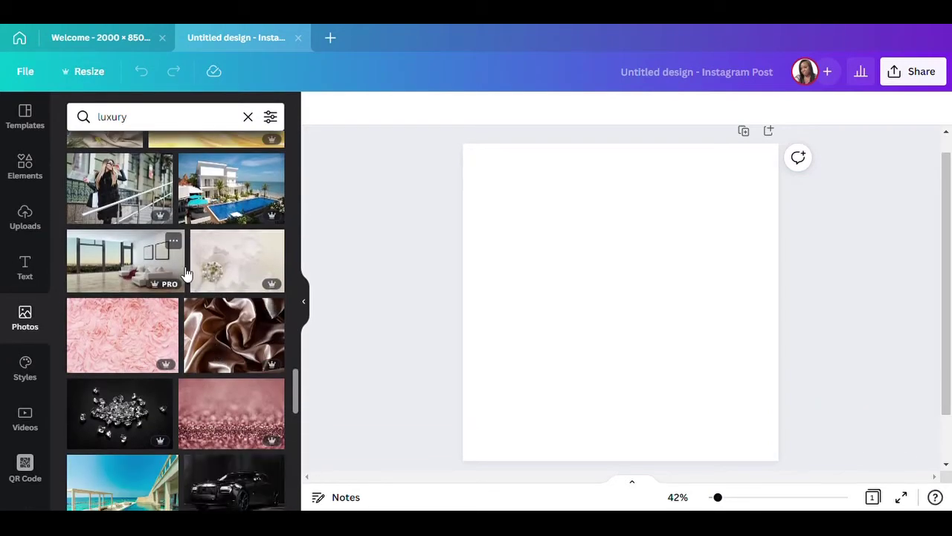
pyautogui.scroll(-5, 209, 335)
pyautogui.scroll(-5, 187, 274)
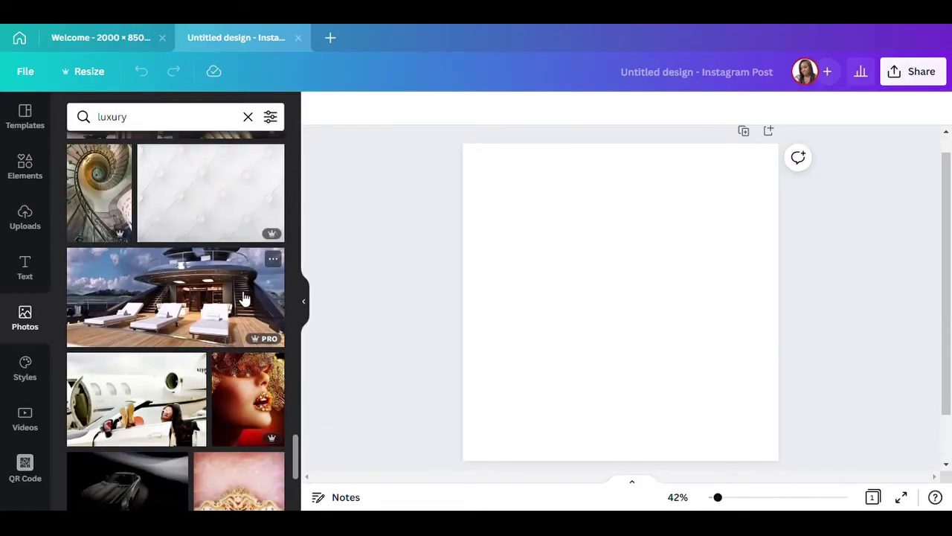
pyautogui.scroll(3, 245, 297)
pyautogui.scroll(-6, 223, 268)
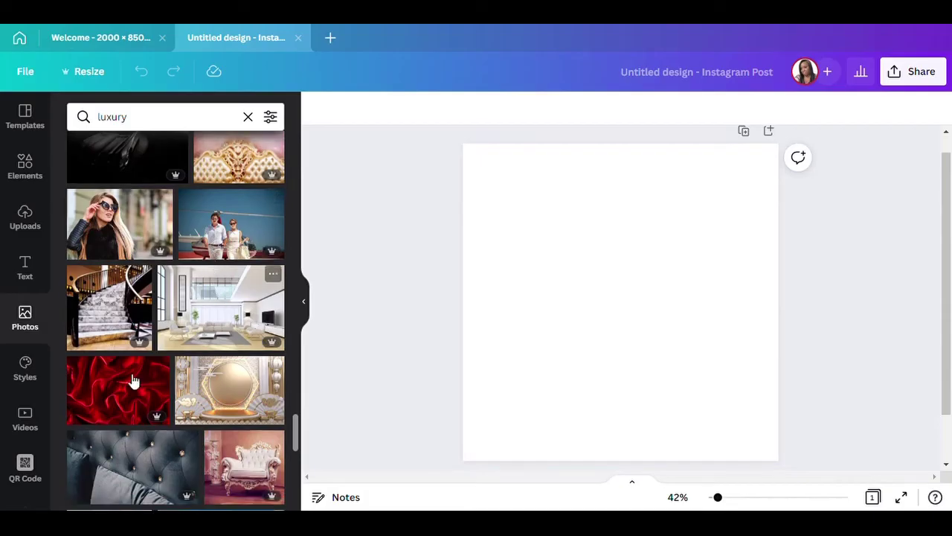
pyautogui.scroll(-3, 216, 266)
pyautogui.scroll(-8, 215, 296)
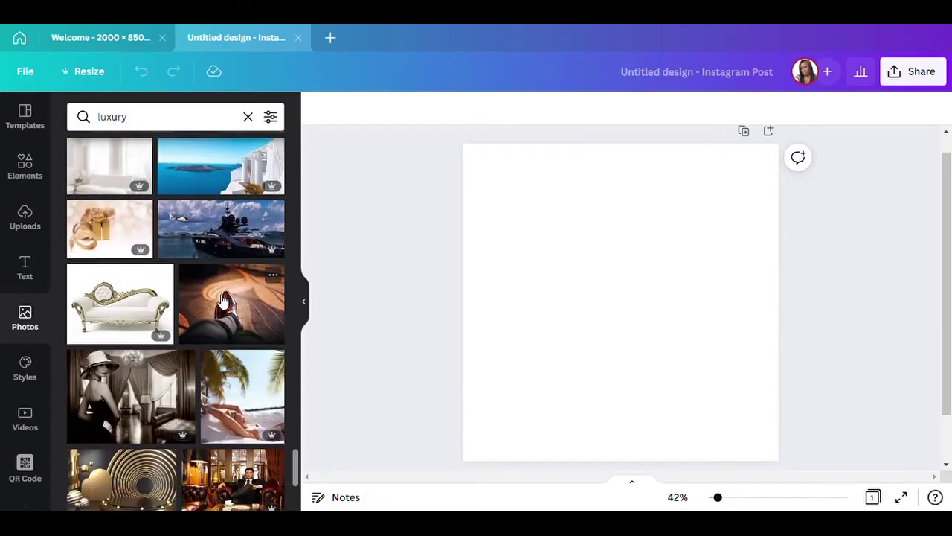
pyautogui.scroll(-3, 219, 296)
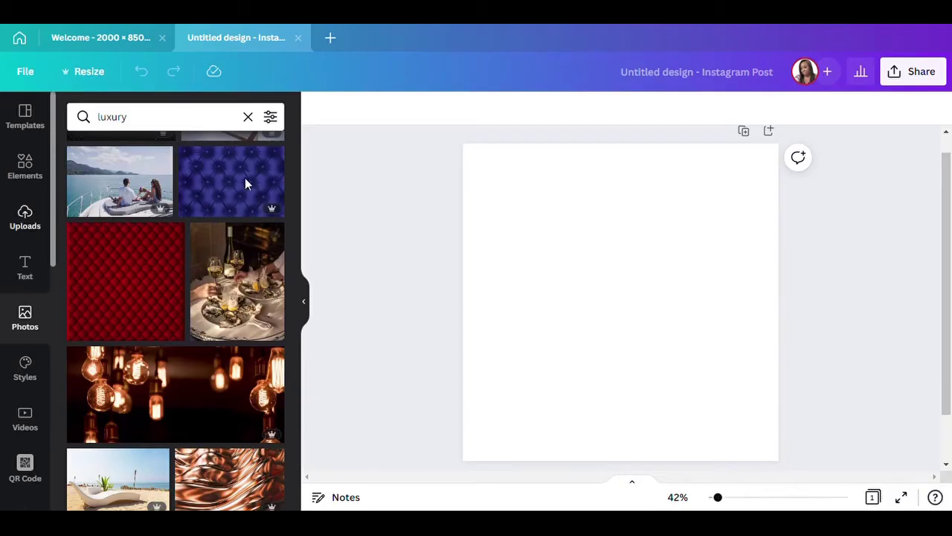
# Add the white ballroom photo with chandeliers from the uploaded images and place it centred at the page's upper edge.
pyautogui.click(25, 218)
pyautogui.scroll(-6, 233, 335)
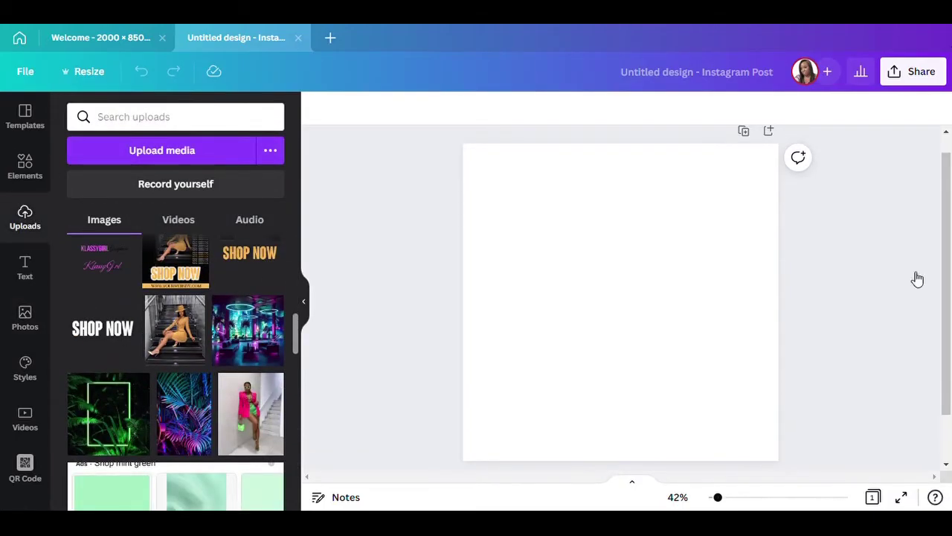
pyautogui.scroll(-6, 223, 372)
pyautogui.scroll(-10, 215, 395)
pyautogui.scroll(-12, 216, 402)
pyautogui.scroll(-5, 220, 402)
pyautogui.scroll(2, 218, 367)
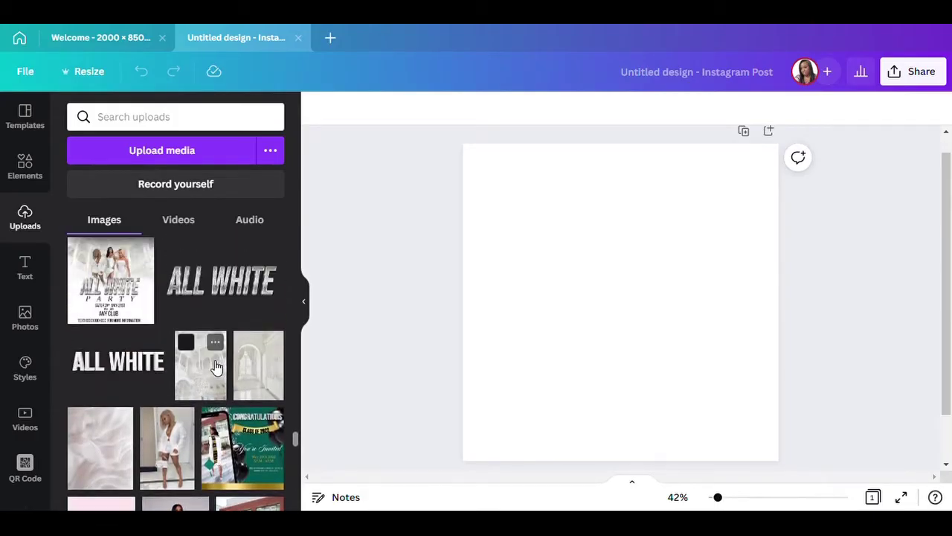
pyautogui.click(200, 366)
pyautogui.moveTo(648, 335); pyautogui.dragTo(649, 277)
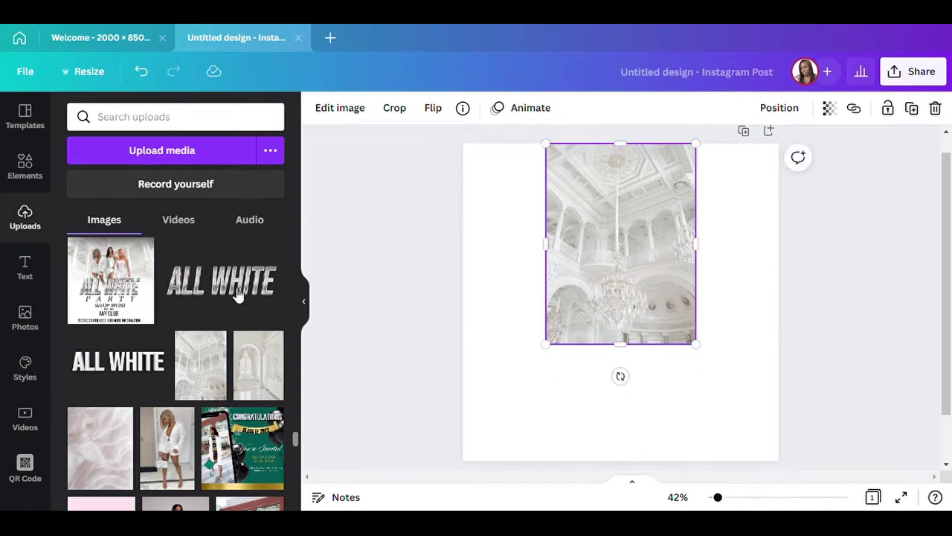
# Enlarge the ballroom photo and stretch it across the full page width, aligned with the page's upper edge.
pyautogui.click(304, 303)
pyautogui.moveTo(579, 358); pyautogui.dragTo(670, 459)
pyautogui.moveTo(421, 145); pyautogui.dragTo(182, 174)
pyautogui.moveTo(529, 211); pyautogui.dragTo(501, 244)
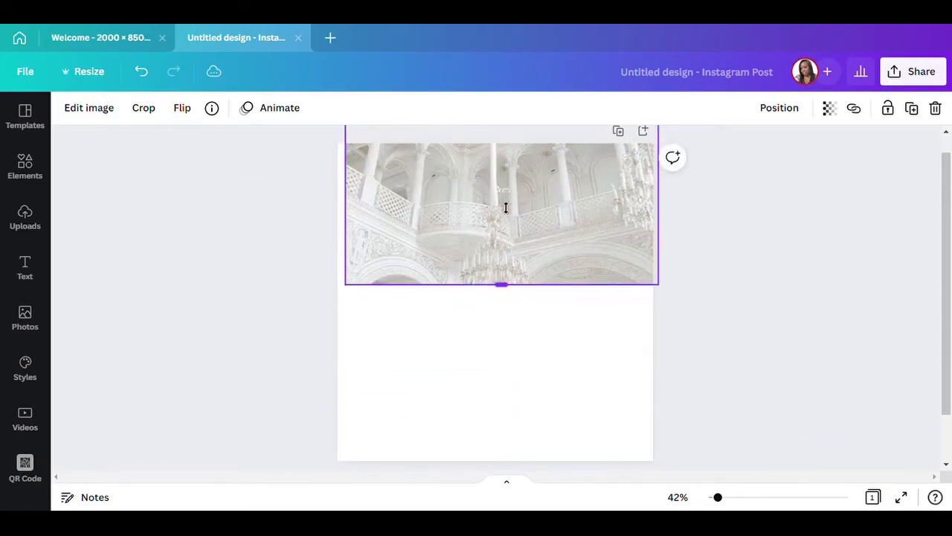
pyautogui.moveTo(504, 203); pyautogui.dragTo(504, 195)
pyautogui.moveTo(544, 164); pyautogui.dragTo(546, 333)
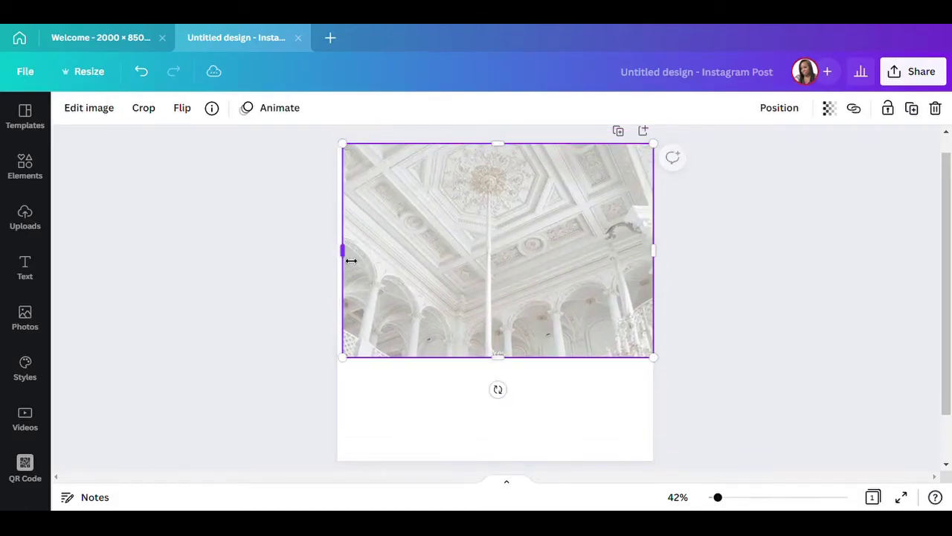
pyautogui.moveTo(351, 266); pyautogui.dragTo(346, 266)
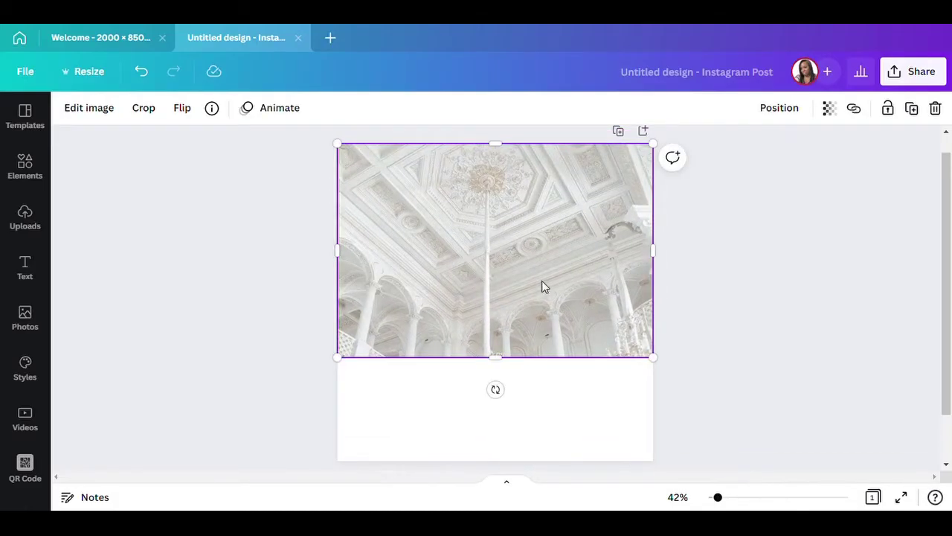
# Crop the ballroom photo to its balcony and chandelier area and fit it over slightly more than the page's upper half.
pyautogui.moveTo(504, 366); pyautogui.dragTo(501, 463)
pyautogui.moveTo(505, 152); pyautogui.dragTo(509, 267)
pyautogui.moveTo(514, 287); pyautogui.dragTo(513, 223)
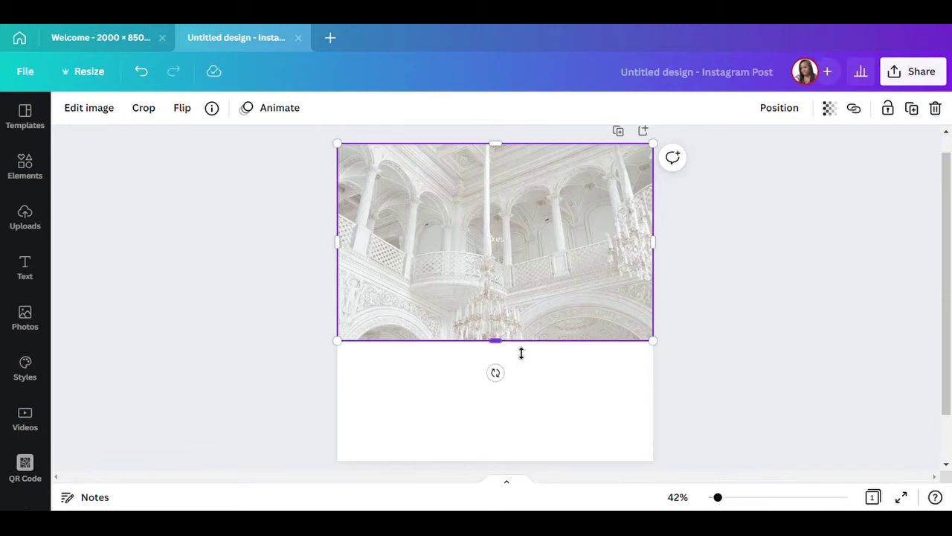
pyautogui.moveTo(505, 347)
pyautogui.mouseDown()
pyautogui.moveTo(506, 334)
pyautogui.moveTo(503, 341)
pyautogui.mouseUp()
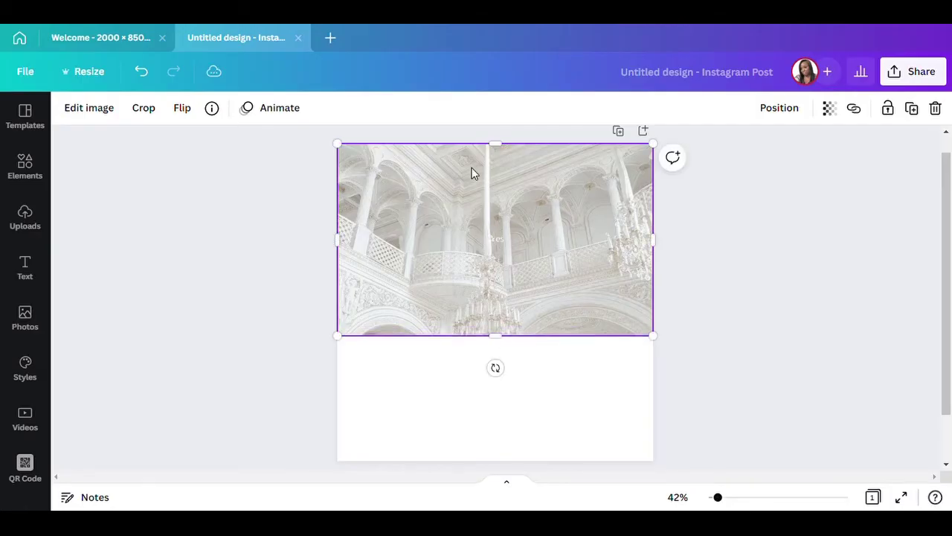
pyautogui.moveTo(501, 150); pyautogui.dragTo(503, 156)
pyautogui.moveTo(502, 214); pyautogui.dragTo(510, 212)
pyautogui.moveTo(500, 328); pyautogui.dragTo(502, 325)
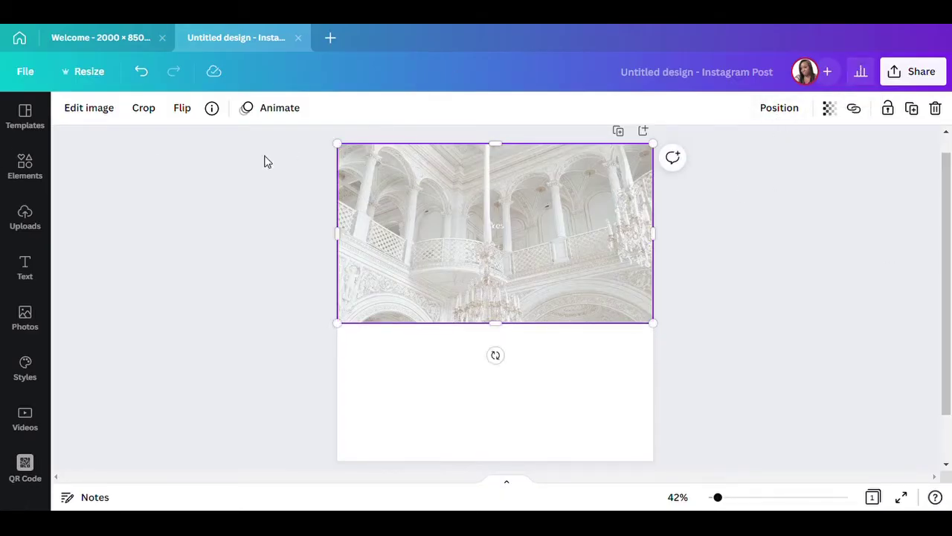
# Adjust the ballroom photo to brightness 12 and contrast 10, leaving saturation at 0.
pyautogui.click(97, 109)
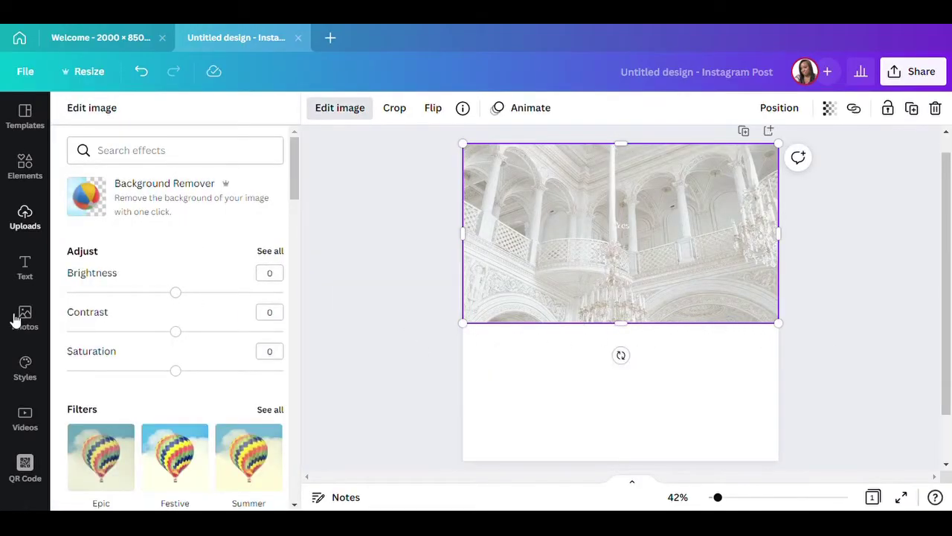
pyautogui.moveTo(199, 298)
pyautogui.mouseDown()
pyautogui.moveTo(190, 295)
pyautogui.moveTo(199, 302)
pyautogui.mouseUp()
pyautogui.moveTo(181, 333); pyautogui.dragTo(197, 306)
pyautogui.click(194, 296)
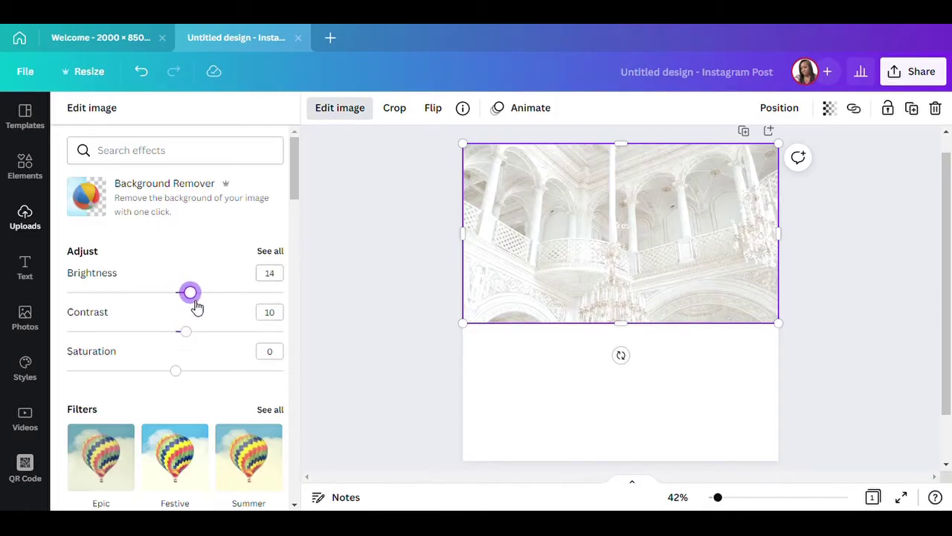
pyautogui.click(177, 371)
pyautogui.moveTo(181, 376); pyautogui.dragTo(177, 371)
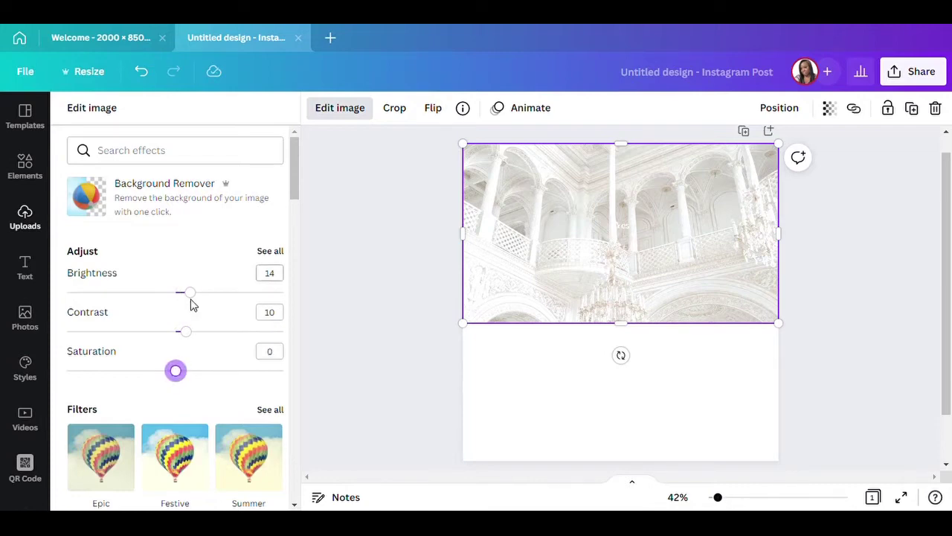
pyautogui.moveTo(192, 296); pyautogui.dragTo(192, 301)
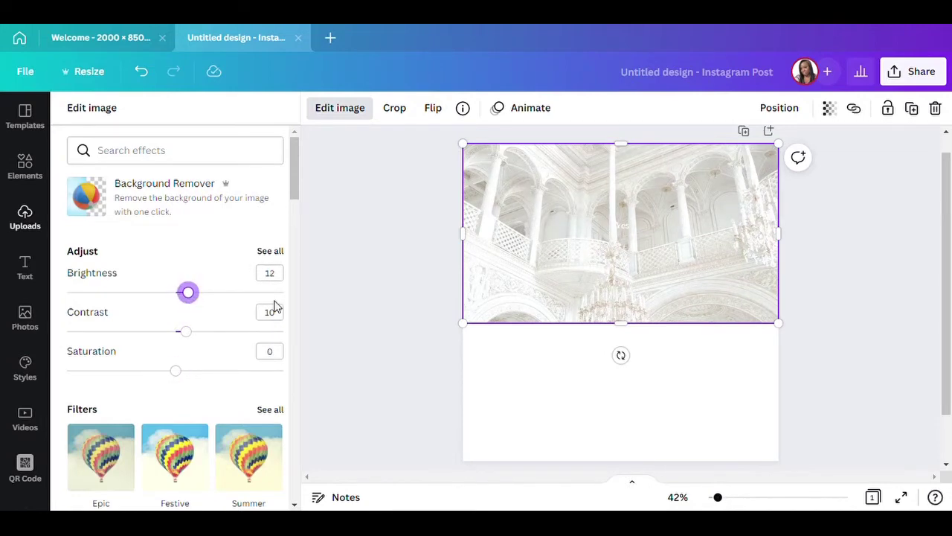
pyautogui.click(348, 332)
pyautogui.click(688, 295)
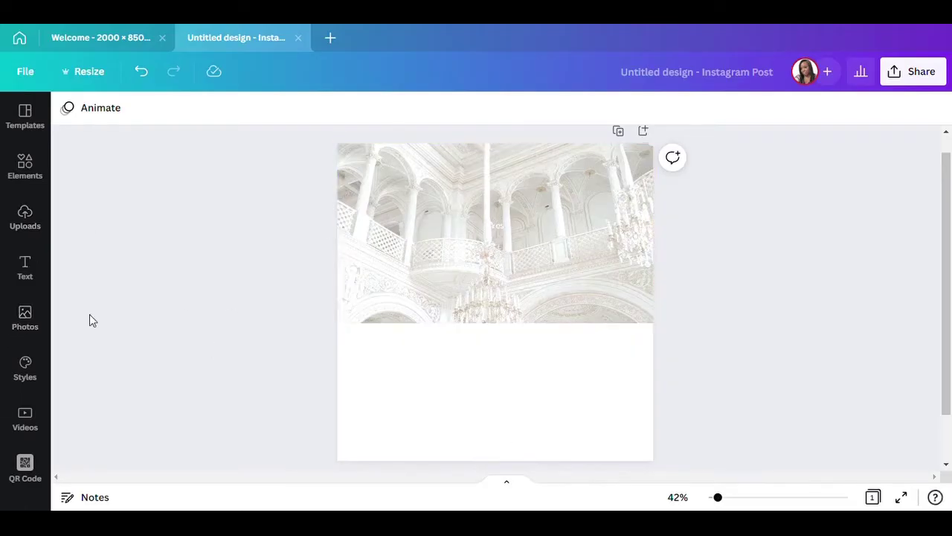
# Add the uploaded photo of the woman in a white blazer and shorts and place it left of the page's centre.
pyautogui.click(25, 221)
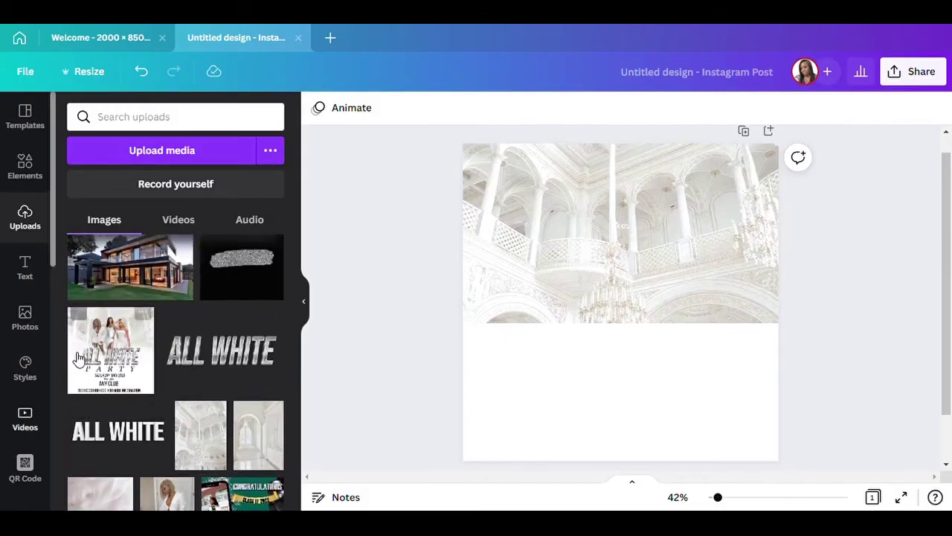
pyautogui.scroll(-3, 138, 320)
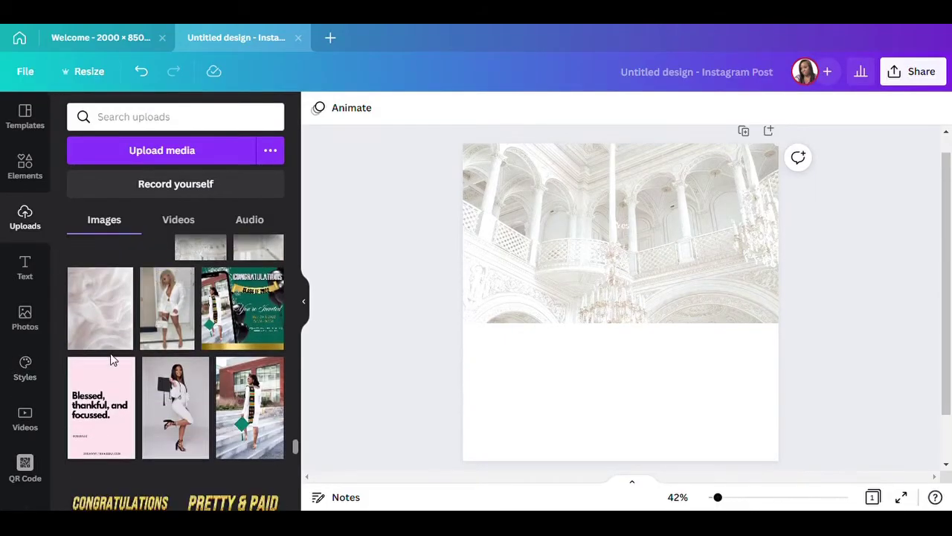
pyautogui.click(171, 319)
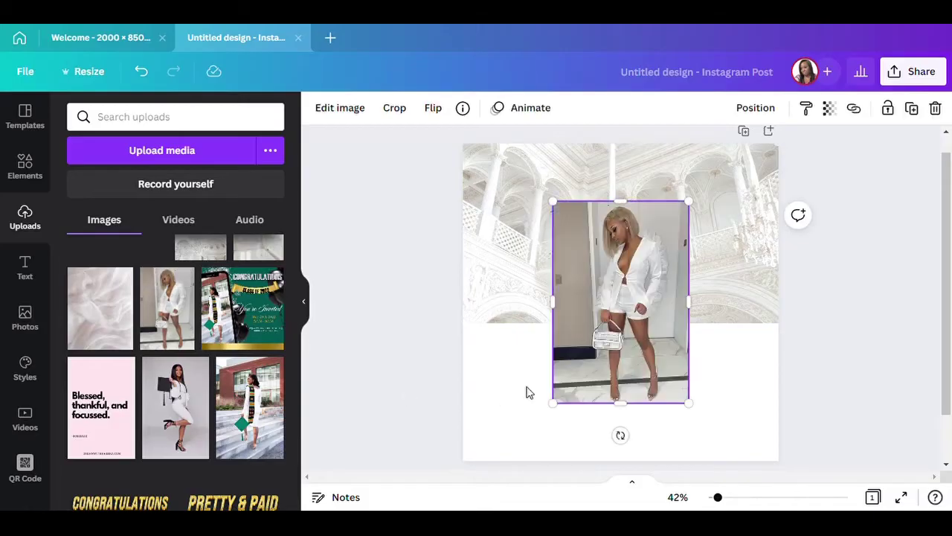
pyautogui.click(307, 305)
pyautogui.moveTo(444, 351); pyautogui.dragTo(391, 320)
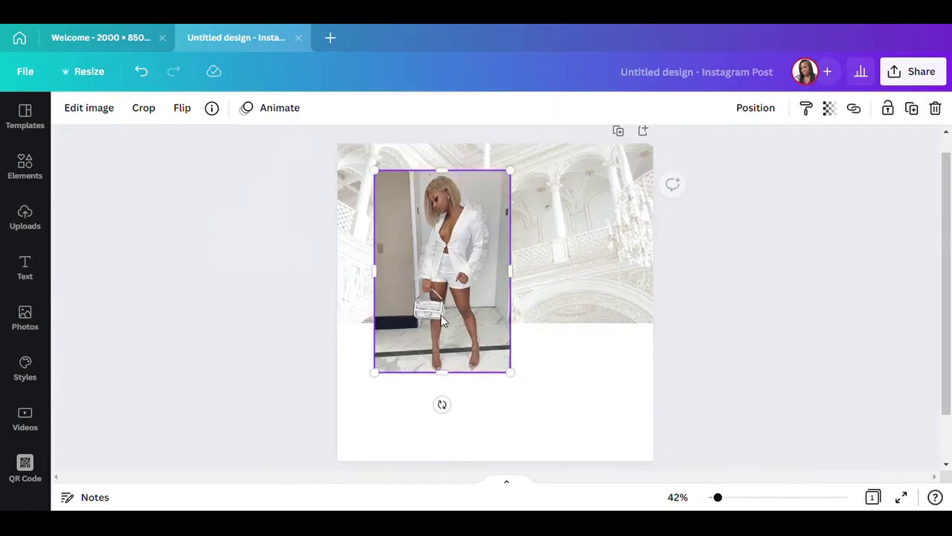
# Remove the background from the blazer woman's photo, shrink the cutout and keep it left of the page's centre.
pyautogui.click(99, 116)
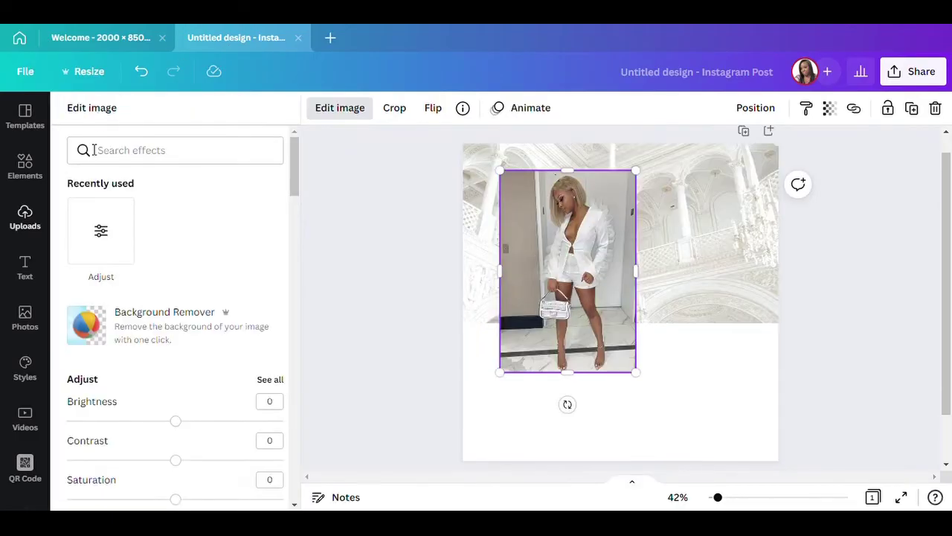
pyautogui.click(288, 308)
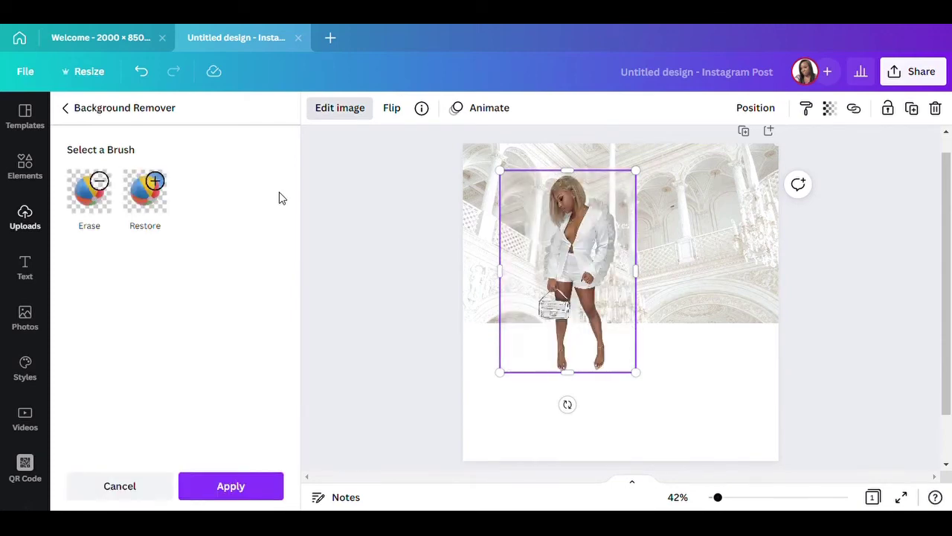
pyautogui.moveTo(629, 370); pyautogui.dragTo(608, 358)
pyautogui.moveTo(558, 253); pyautogui.dragTo(577, 283)
pyautogui.moveTo(638, 378); pyautogui.dragTo(622, 359)
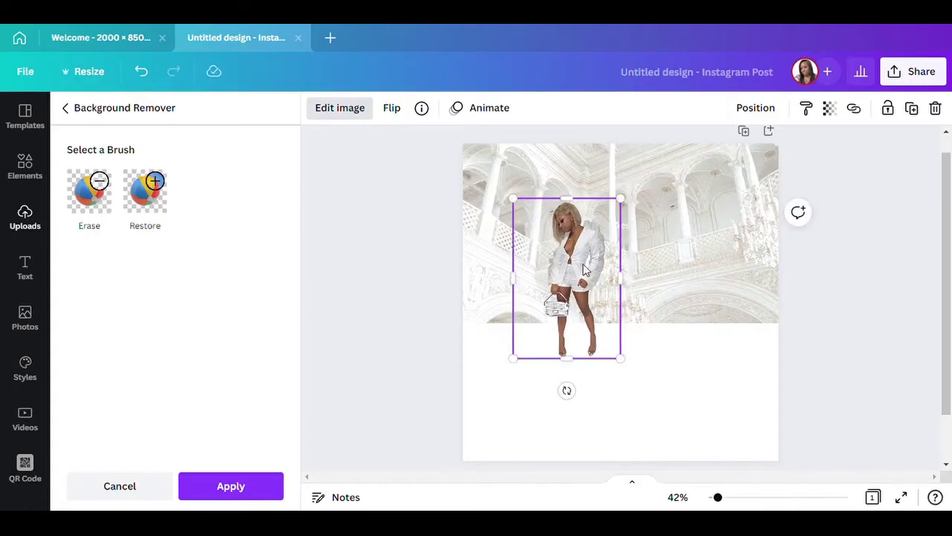
# Set the brightness of the blazer woman's cutout to 12.
pyautogui.click(338, 111)
pyautogui.click(117, 110)
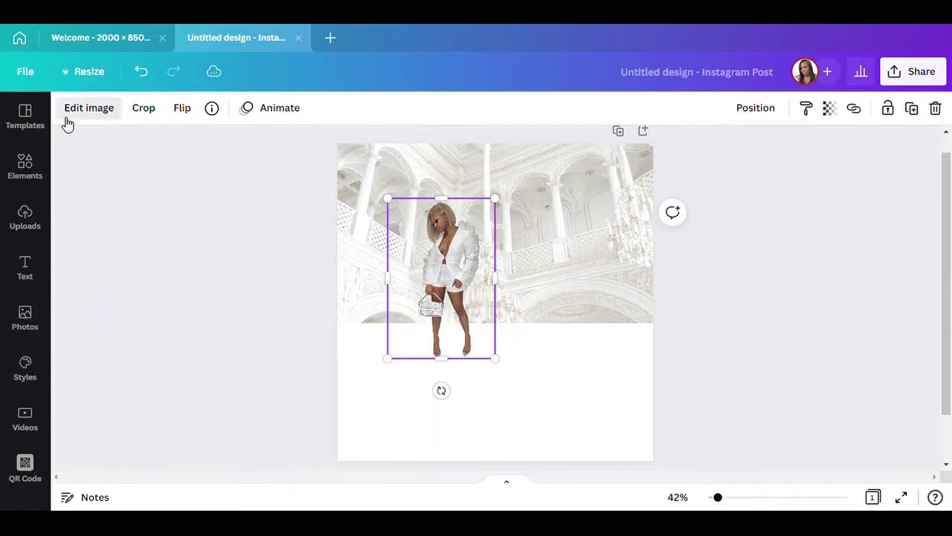
pyautogui.moveTo(182, 429)
pyautogui.mouseDown()
pyautogui.moveTo(193, 432)
pyautogui.moveTo(188, 426)
pyautogui.mouseUp()
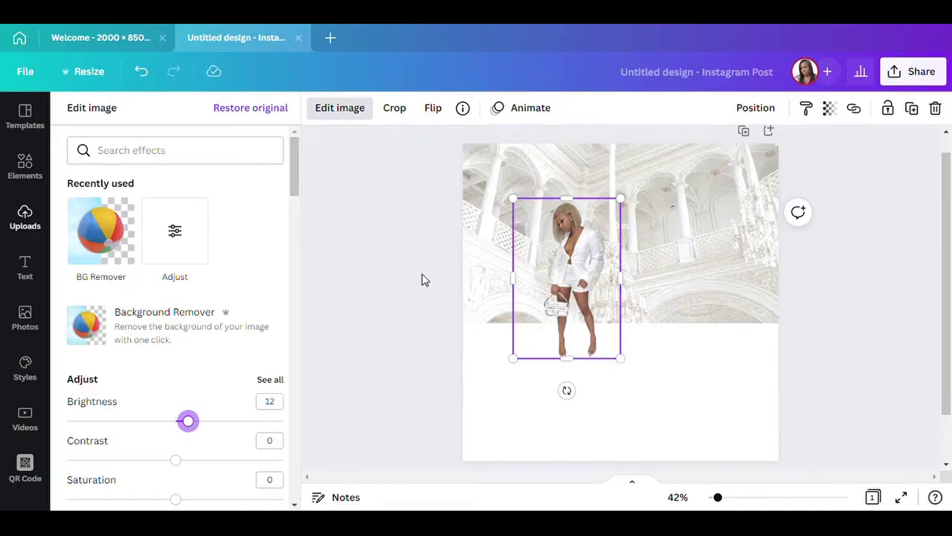
pyautogui.click(345, 298)
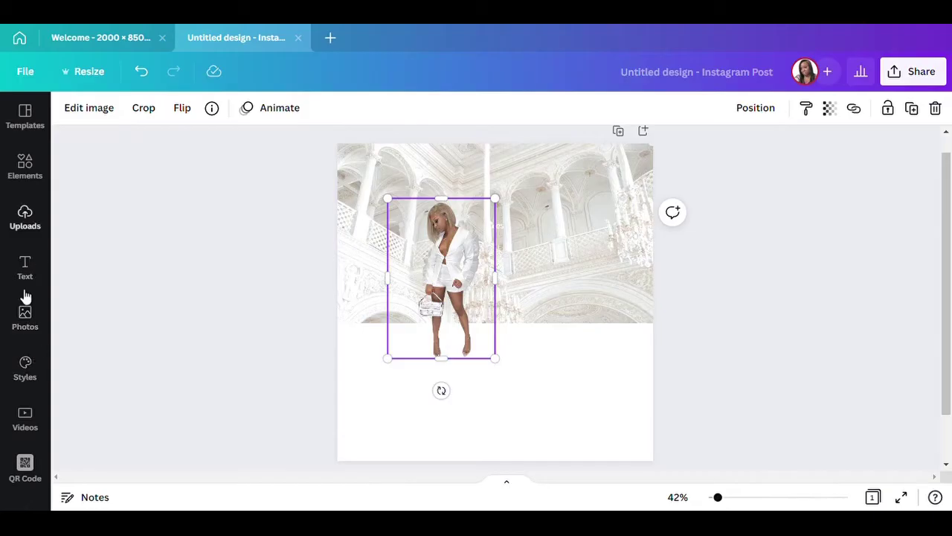
# Add the photo of the blonde woman in a long white dress from the Models 2 folder and remove its background.
pyautogui.scroll(-10, 32, 335)
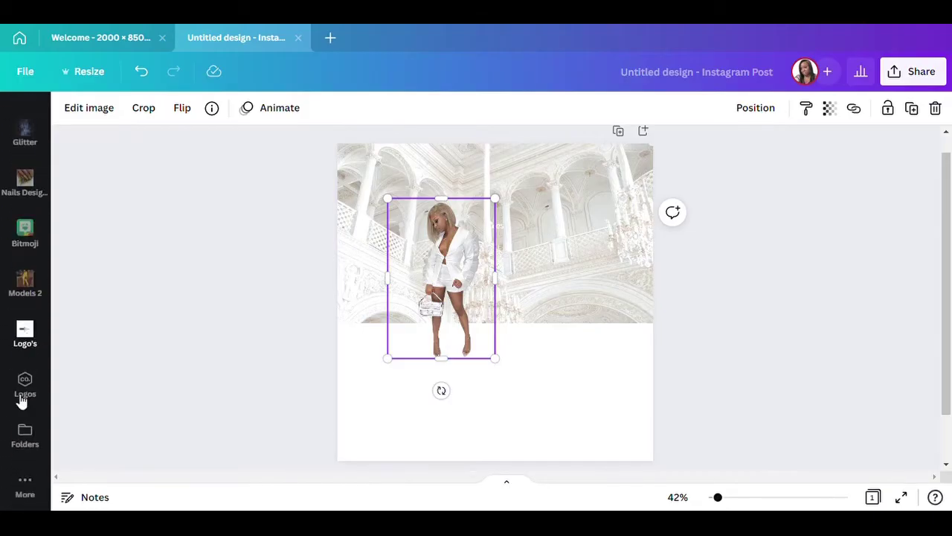
pyautogui.click(31, 287)
pyautogui.scroll(-5, 221, 265)
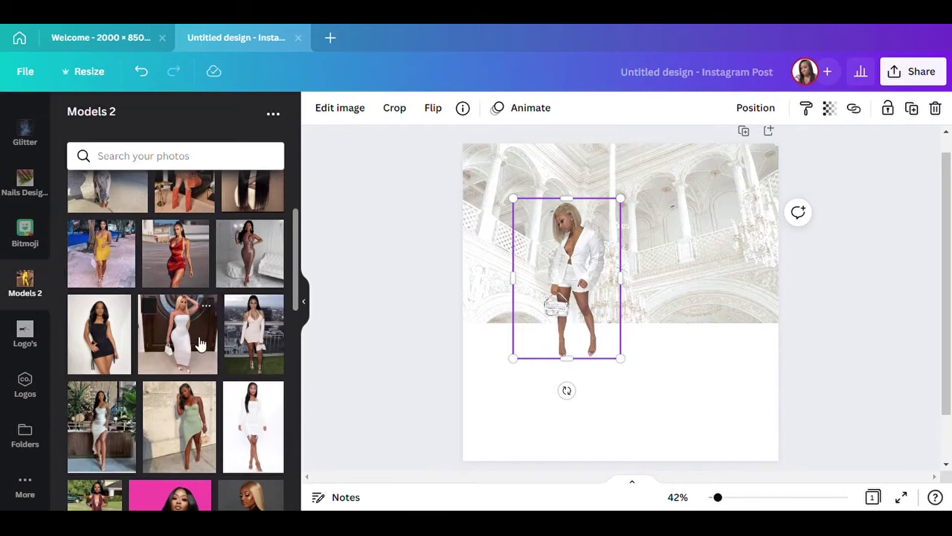
pyautogui.click(192, 343)
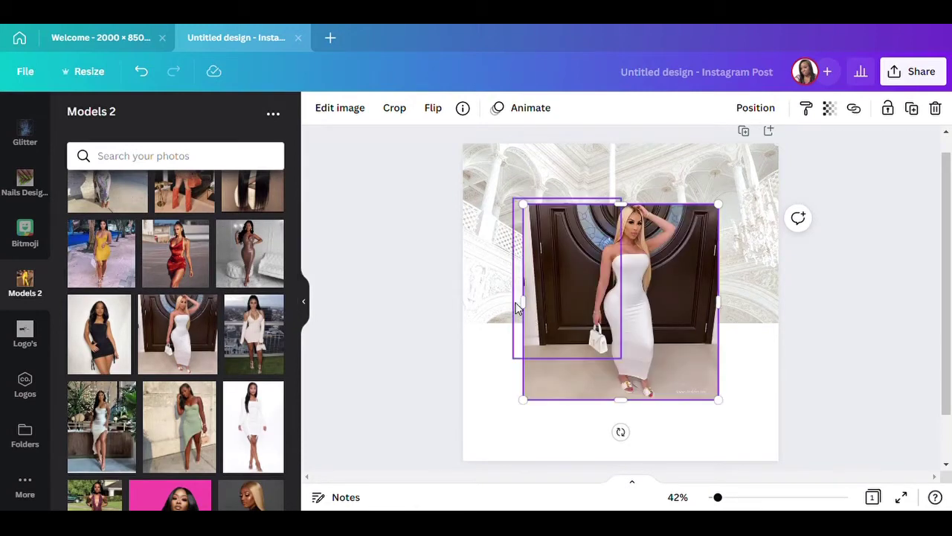
pyautogui.click(350, 112)
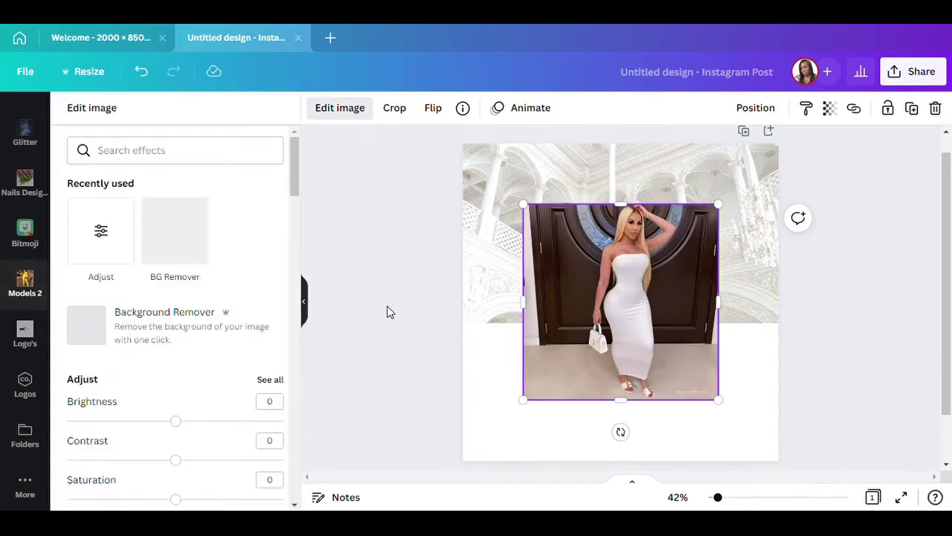
pyautogui.click(148, 318)
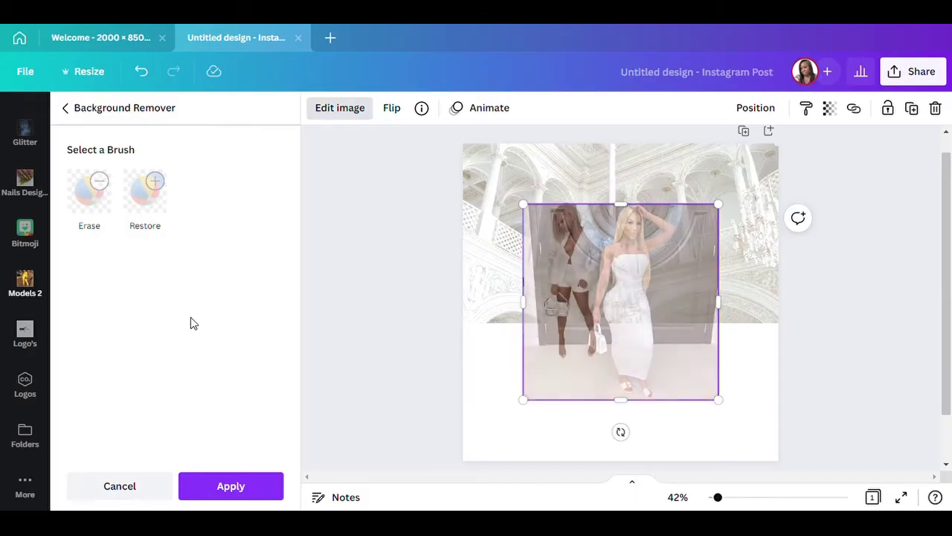
# Shrink the long-dress woman's cutout, place it to the right of the blazer woman and apply the background removal.
pyautogui.moveTo(696, 307); pyautogui.dragTo(692, 294)
pyautogui.moveTo(763, 377); pyautogui.dragTo(733, 385)
pyautogui.moveTo(645, 253); pyautogui.dragTo(667, 270)
pyautogui.moveTo(769, 379); pyautogui.dragTo(758, 375)
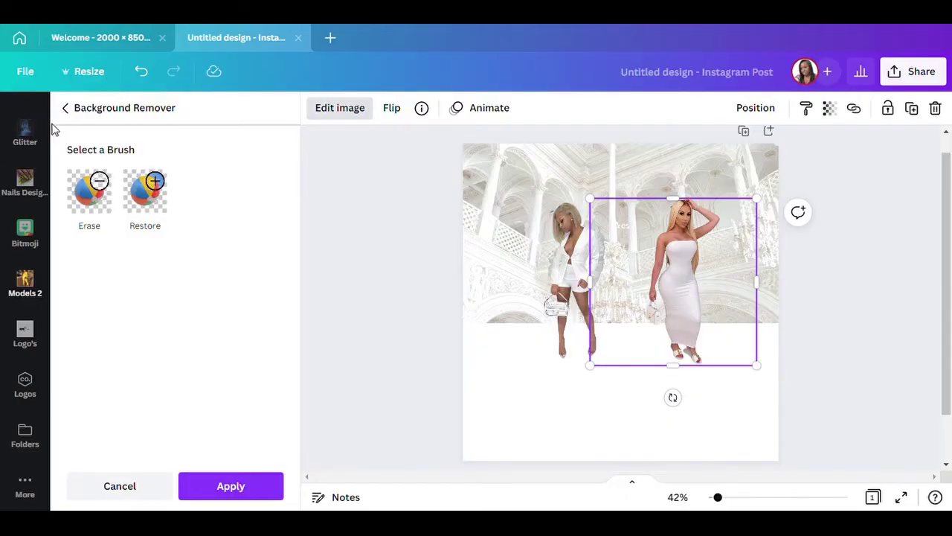
pyautogui.click(221, 487)
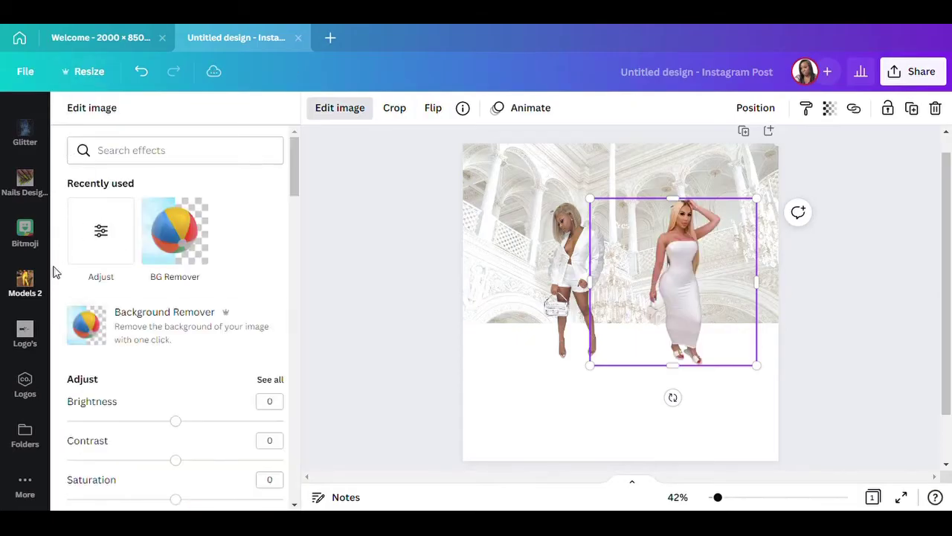
# Add the Models 2 photo of the dark-haired woman in a satin slit dress and remove its background.
pyautogui.click(26, 288)
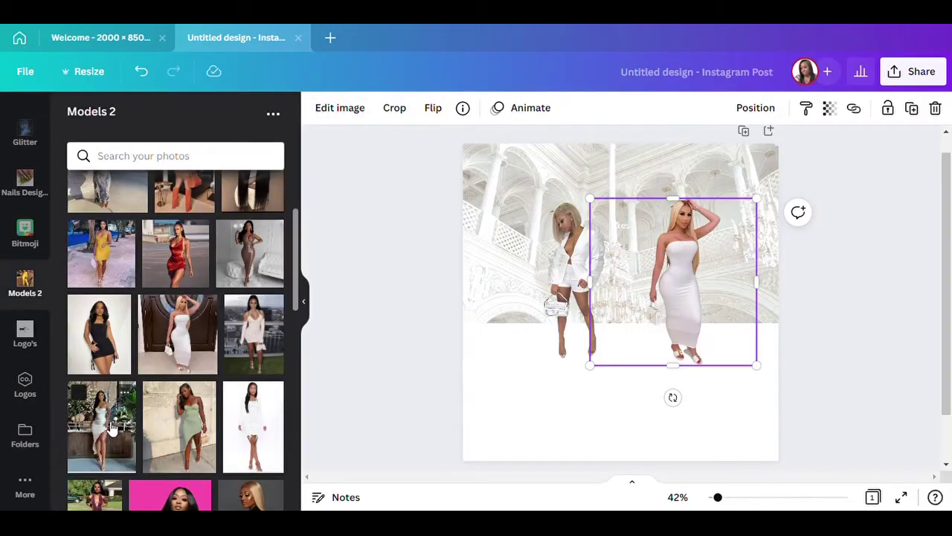
pyautogui.moveTo(107, 435); pyautogui.dragTo(567, 366)
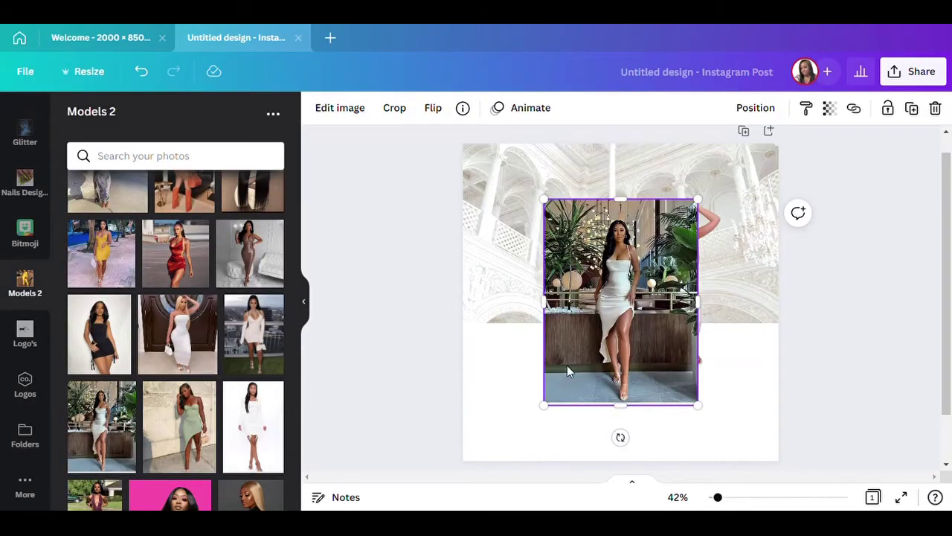
pyautogui.click(308, 297)
pyautogui.click(107, 113)
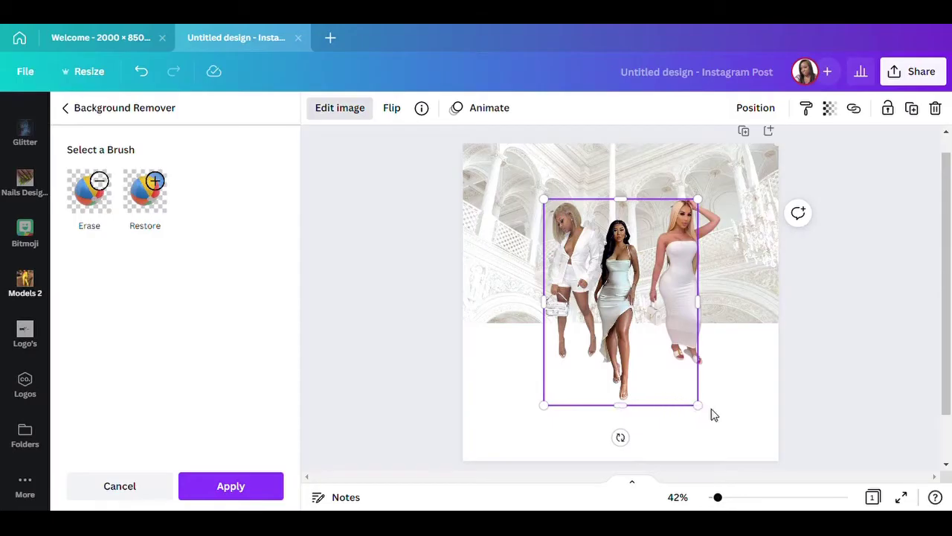
# Position the satin-dress woman slightly higher between the other two women and crop the empty sides of her cutout.
pyautogui.moveTo(703, 411)
pyautogui.mouseDown()
pyautogui.moveTo(691, 394)
pyautogui.moveTo(698, 405)
pyautogui.mouseUp()
pyautogui.moveTo(657, 372); pyautogui.dragTo(663, 346)
pyautogui.moveTo(710, 304); pyautogui.dragTo(653, 302)
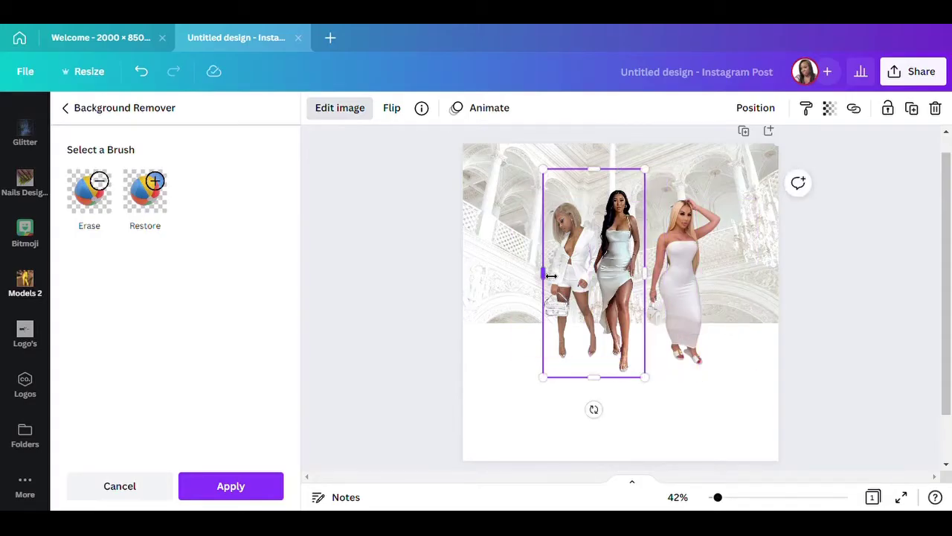
pyautogui.moveTo(552, 277); pyautogui.dragTo(587, 279)
pyautogui.moveTo(592, 177); pyautogui.dragTo(587, 166)
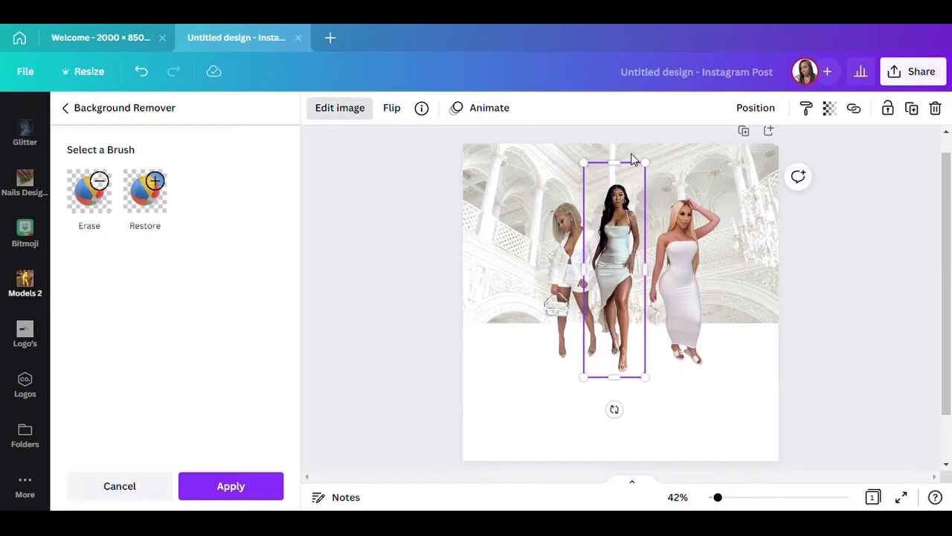
pyautogui.moveTo(652, 168)
pyautogui.mouseDown()
pyautogui.moveTo(645, 175)
pyautogui.moveTo(644, 165)
pyautogui.mouseUp()
# Move the long-dress woman's cutout close beside the middle woman and crop the empty space on both of its sides.
pyautogui.click(680, 277)
pyautogui.moveTo(684, 279); pyautogui.dragTo(655, 281)
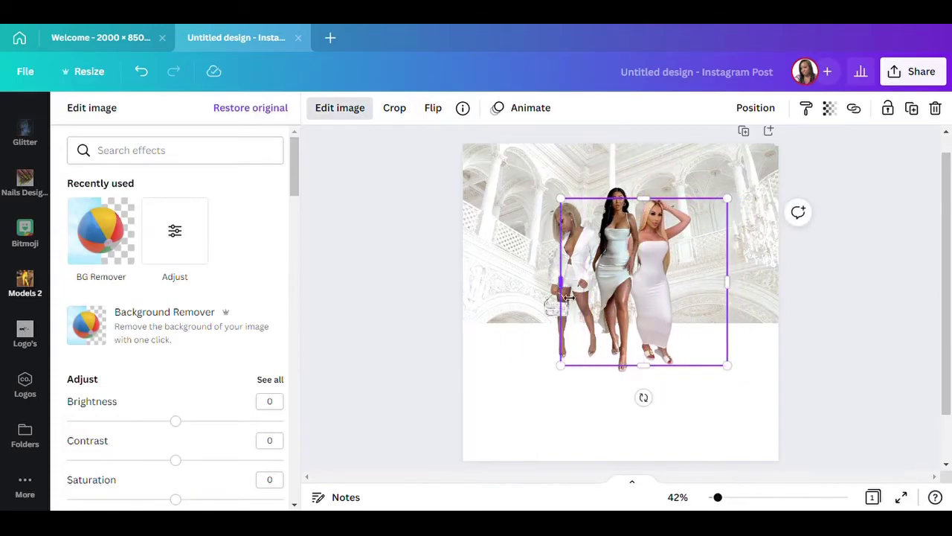
pyautogui.moveTo(573, 291); pyautogui.dragTo(586, 294)
pyautogui.moveTo(728, 281); pyautogui.dragTo(697, 296)
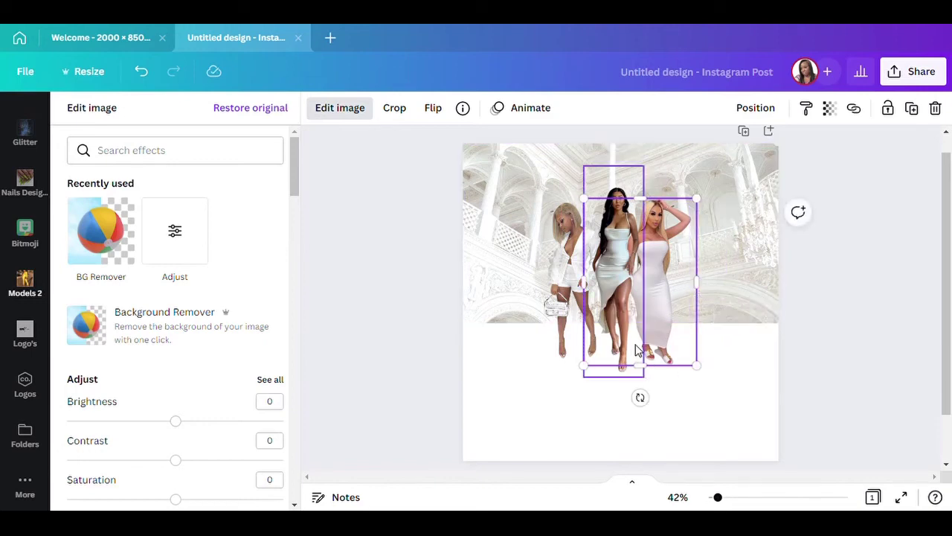
# Move the blazer woman's cutout slightly closer to the middle woman and deselect it.
pyautogui.click(565, 279)
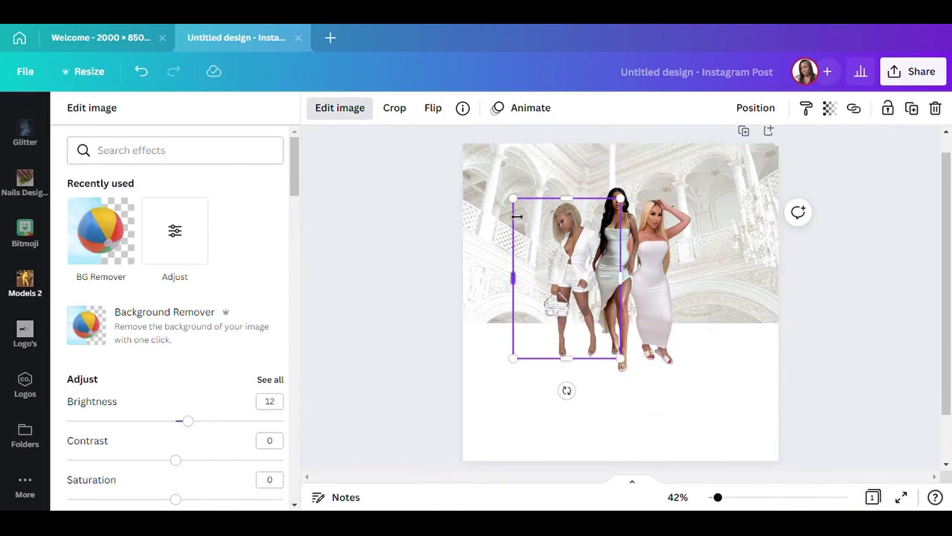
pyautogui.moveTo(518, 204); pyautogui.dragTo(513, 199)
pyautogui.moveTo(581, 268); pyautogui.dragTo(589, 268)
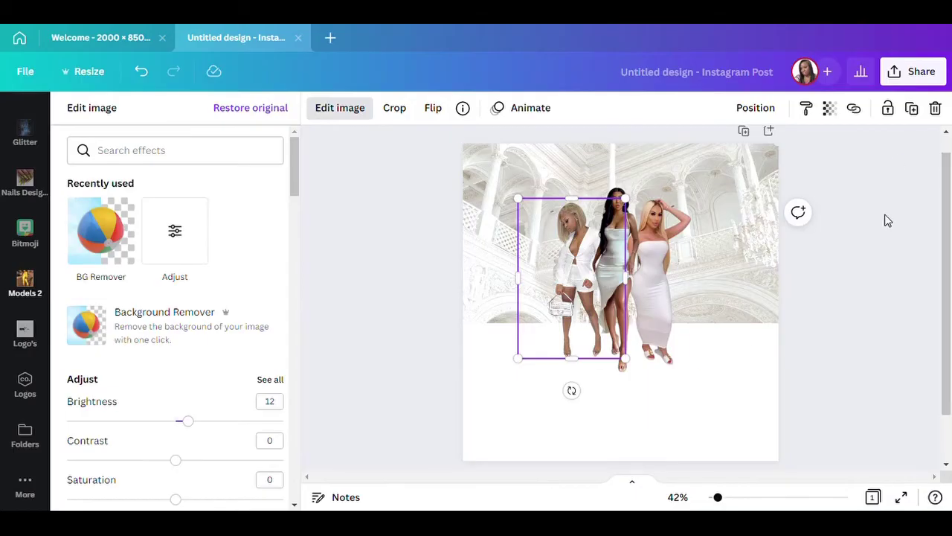
pyautogui.press('Escape')
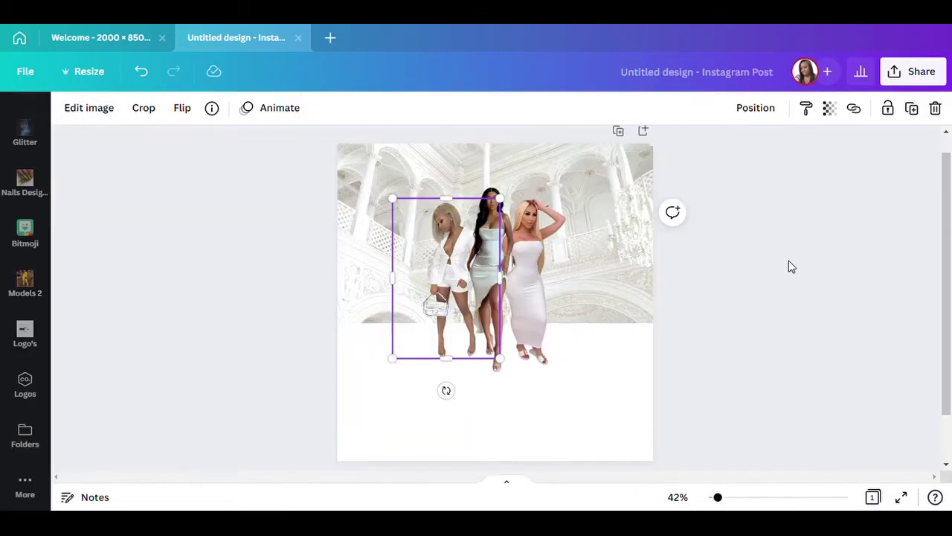
pyautogui.click(198, 389)
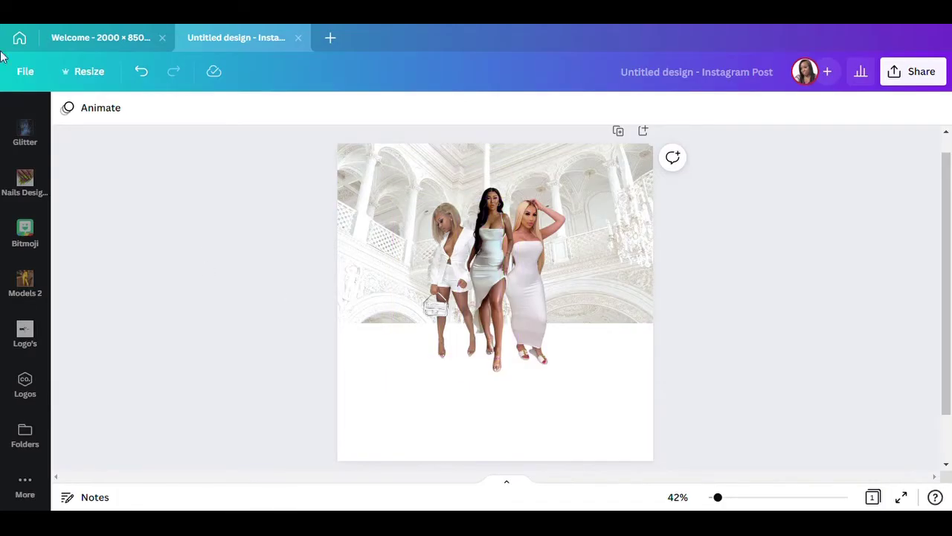
# Search the elements for blur, add the orange blurred circle graphic and recolour it white.
pyautogui.scroll(8, 34, 246)
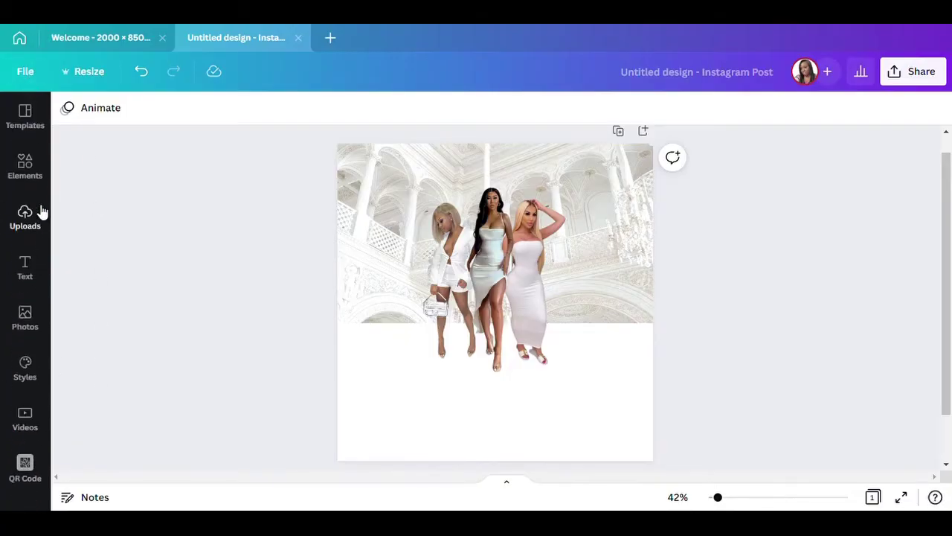
pyautogui.click(24, 167)
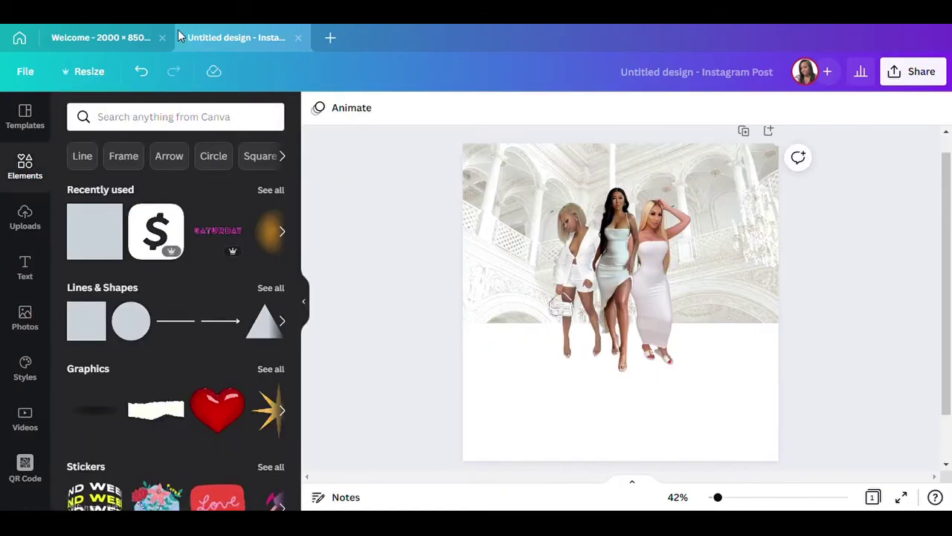
pyautogui.click(167, 121)
pyautogui.write('blur')
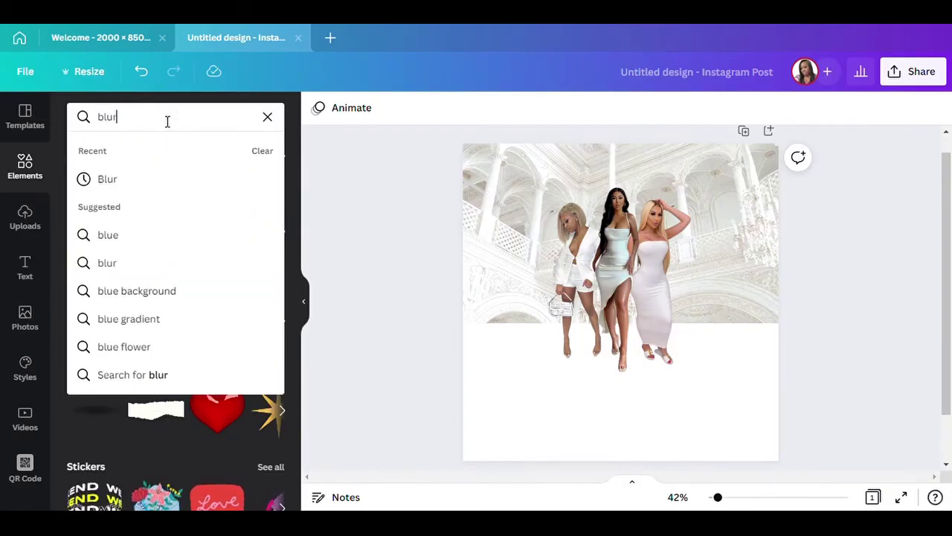
pyautogui.click(201, 189)
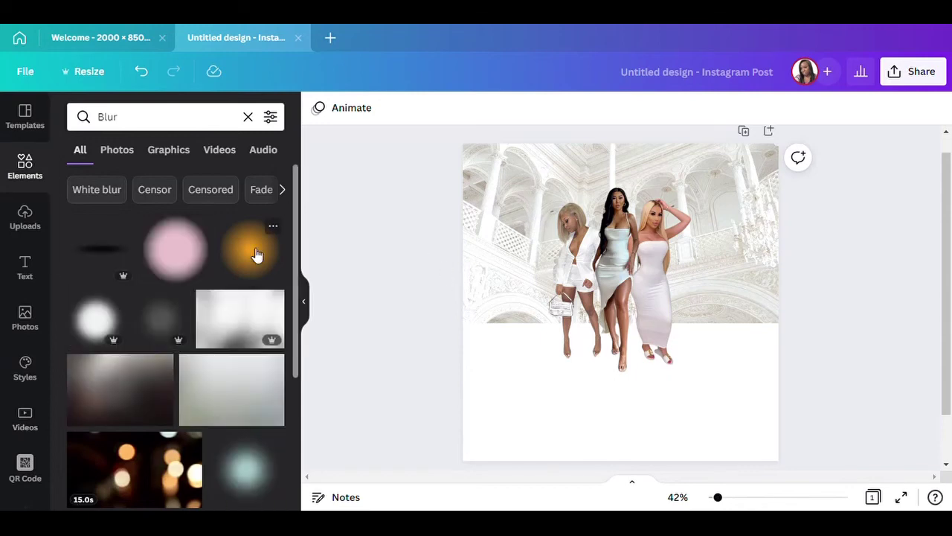
pyautogui.click(260, 253)
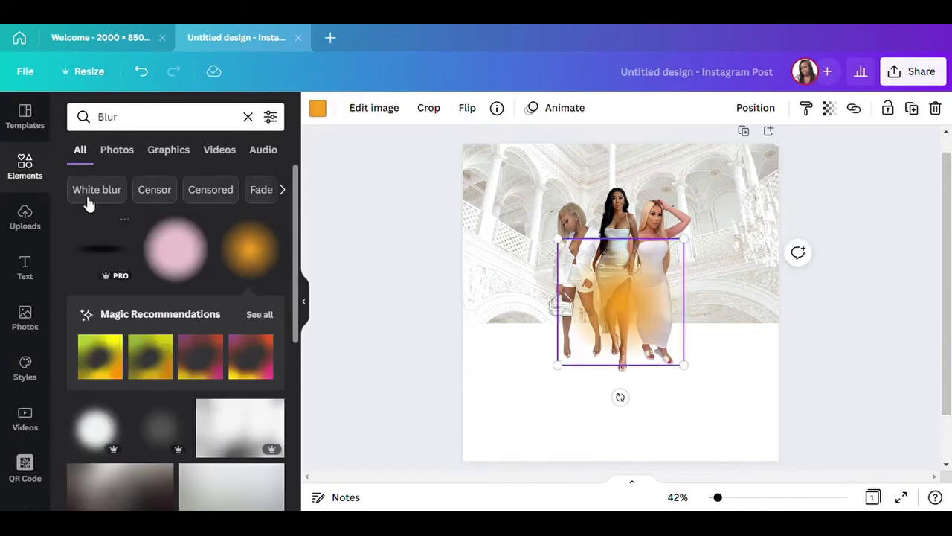
pyautogui.click(318, 108)
pyautogui.click(157, 181)
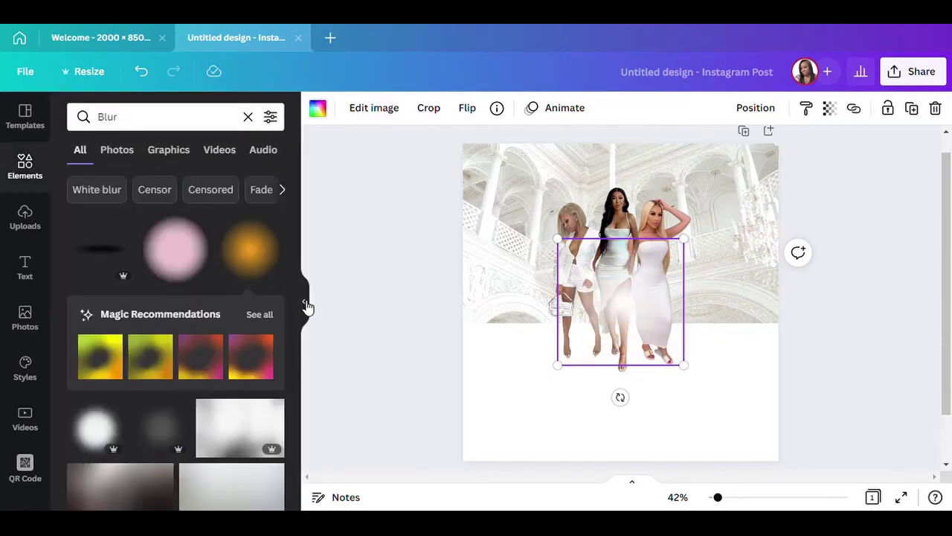
# Shrink the white blur and position it over the lower-left edge of the ballroom photo to soften it.
pyautogui.click(304, 306)
pyautogui.moveTo(496, 301); pyautogui.dragTo(369, 335)
pyautogui.moveTo(438, 405); pyautogui.dragTo(421, 401)
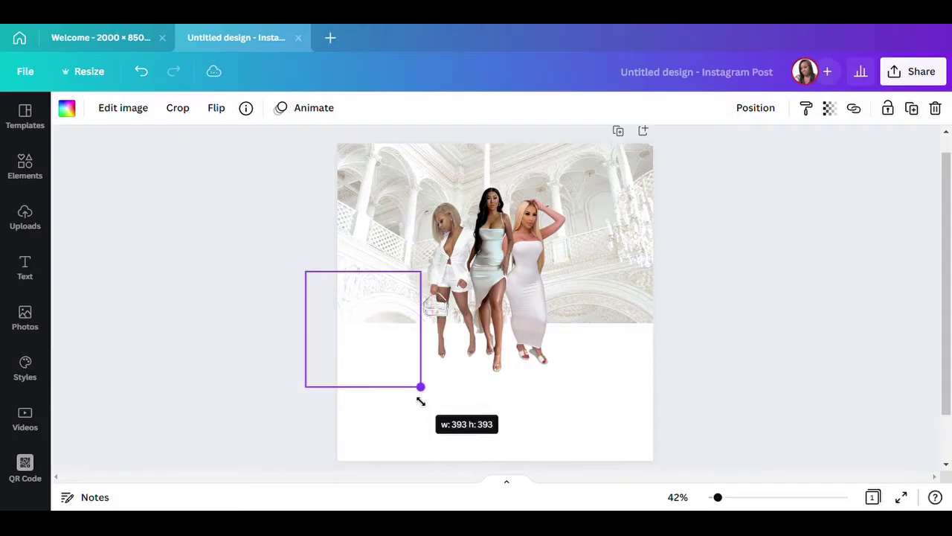
pyautogui.moveTo(372, 329); pyautogui.dragTo(381, 361)
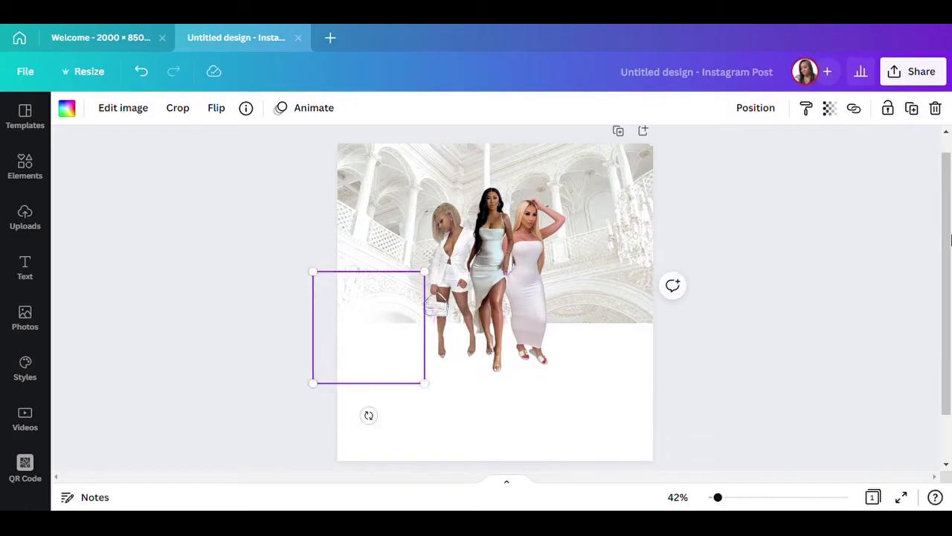
pyautogui.moveTo(436, 376); pyautogui.dragTo(409, 371)
# Duplicate the white blur several times and spread the copies over the feet of all three women.
pyautogui.click(912, 110)
pyautogui.moveTo(428, 330); pyautogui.dragTo(473, 378)
pyautogui.click(912, 110)
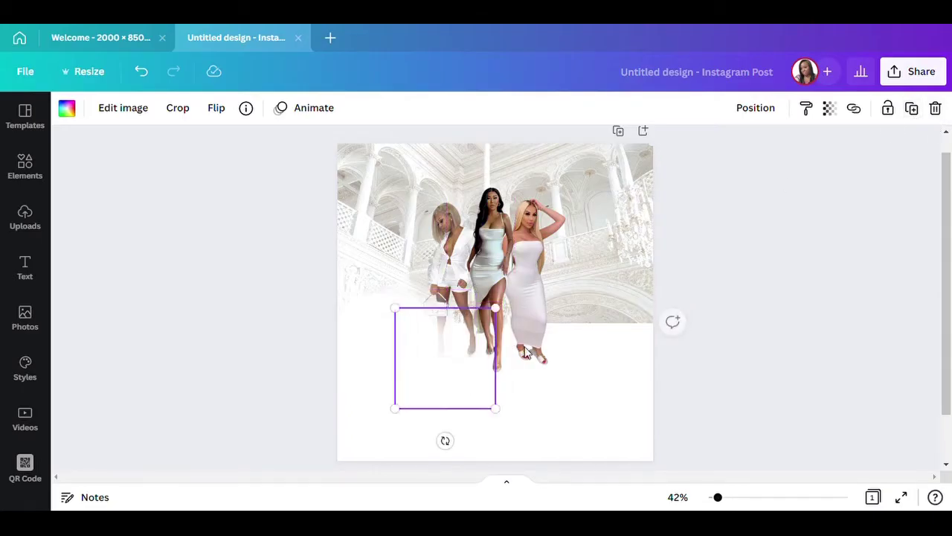
pyautogui.click(909, 120)
pyautogui.moveTo(513, 341); pyautogui.dragTo(558, 384)
pyautogui.click(910, 123)
pyautogui.click(916, 114)
pyautogui.click(916, 119)
pyautogui.click(918, 108)
pyautogui.click(917, 111)
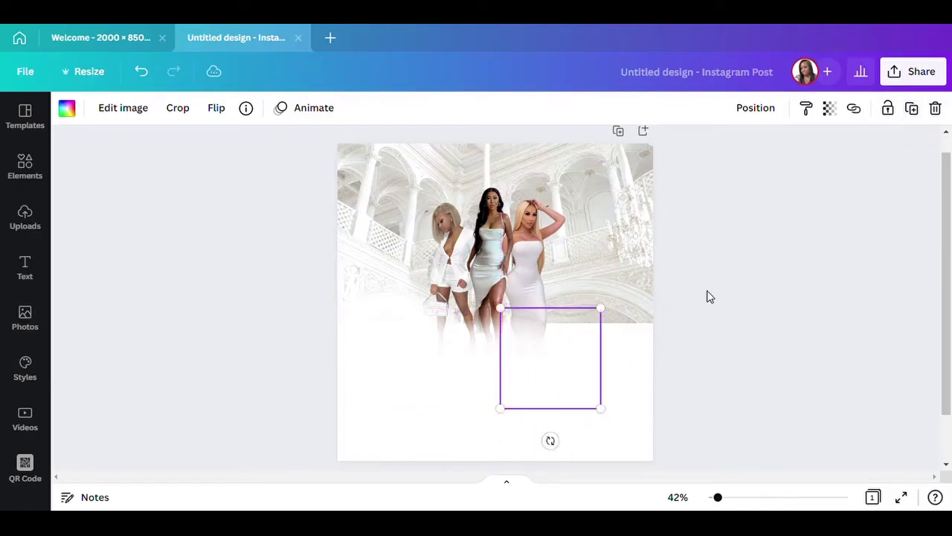
# Place further copies of the white blur along the ballroom photo's lower-right edge, out past the canvas border.
pyautogui.moveTo(564, 342); pyautogui.dragTo(583, 342)
pyautogui.moveTo(585, 380); pyautogui.dragTo(599, 354)
pyautogui.click(912, 109)
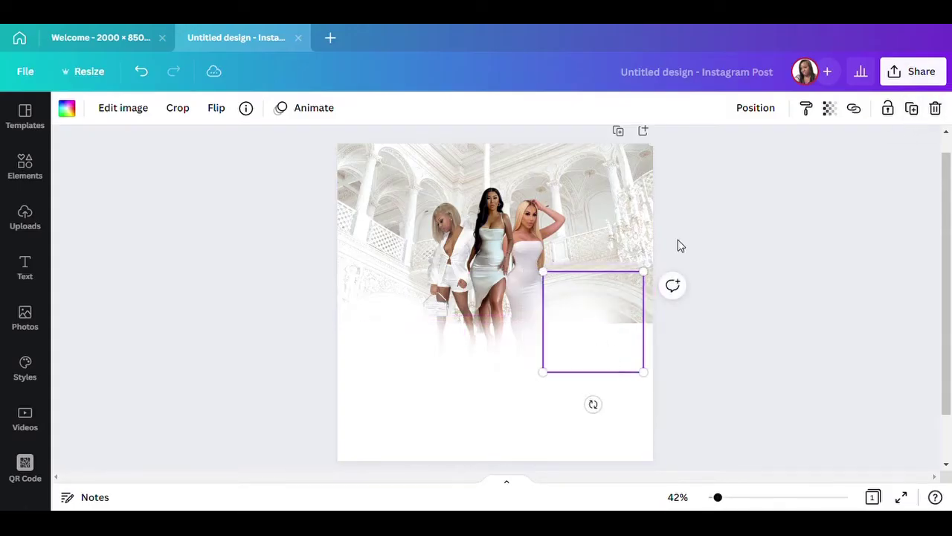
pyautogui.click(911, 109)
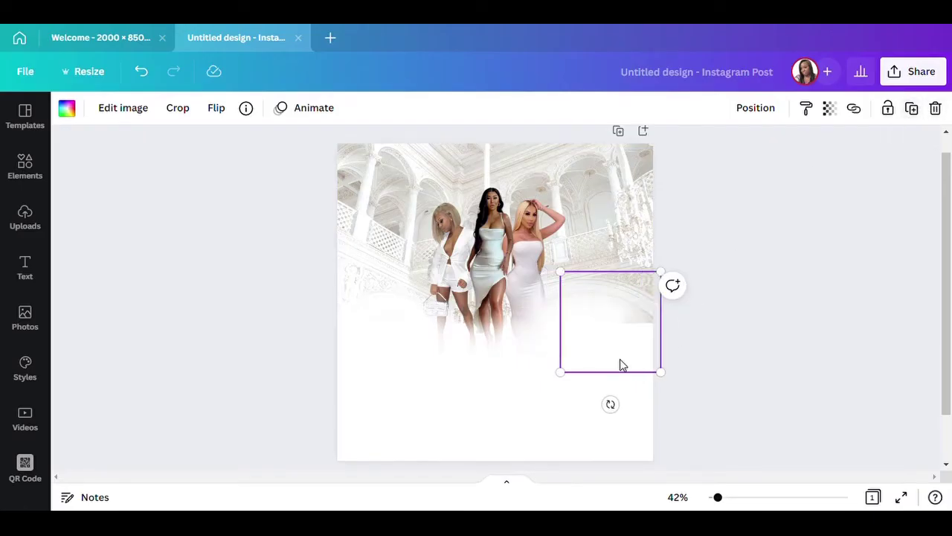
pyautogui.click(914, 113)
pyautogui.moveTo(659, 345); pyautogui.dragTo(650, 360)
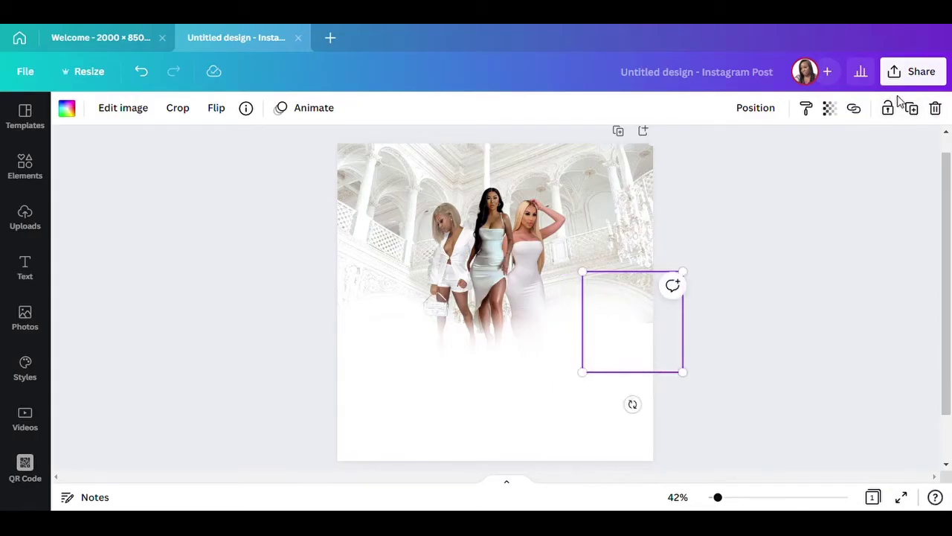
pyautogui.click(913, 112)
# Layer more copies of the white blur across the women's lower legs to strengthen the fade into the white area.
pyautogui.click(911, 109)
pyautogui.moveTo(692, 359); pyautogui.dragTo(499, 362)
pyautogui.click(911, 108)
pyautogui.moveTo(364, 375); pyautogui.dragTo(472, 360)
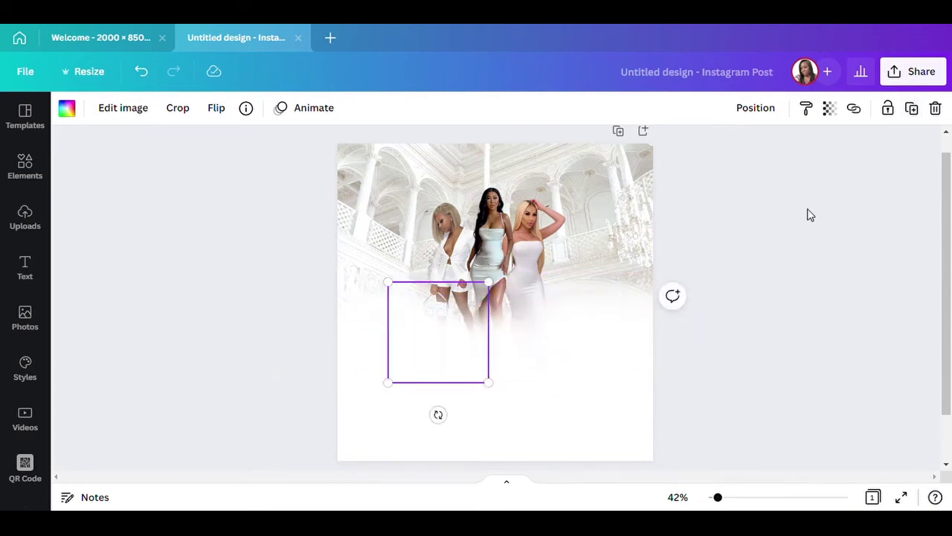
pyautogui.click(911, 108)
pyautogui.moveTo(396, 358); pyautogui.dragTo(493, 369)
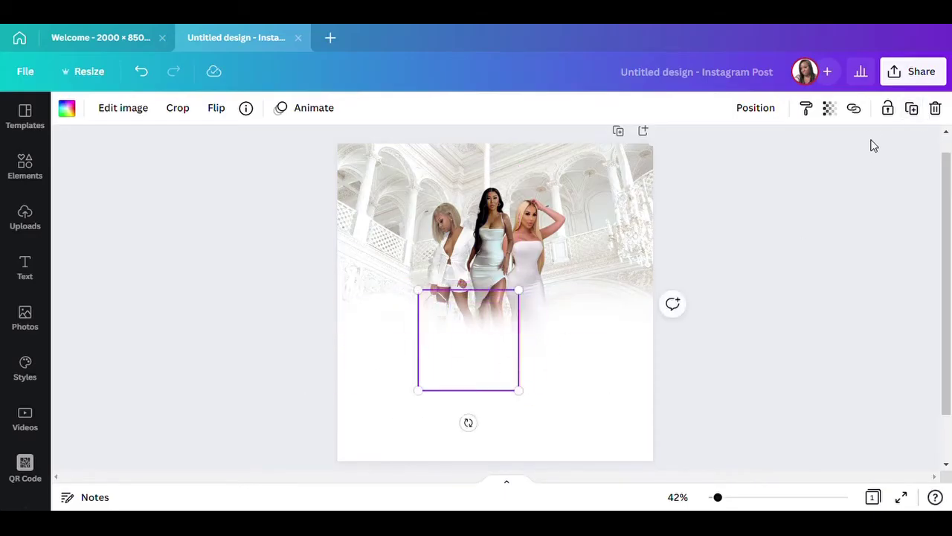
pyautogui.click(912, 109)
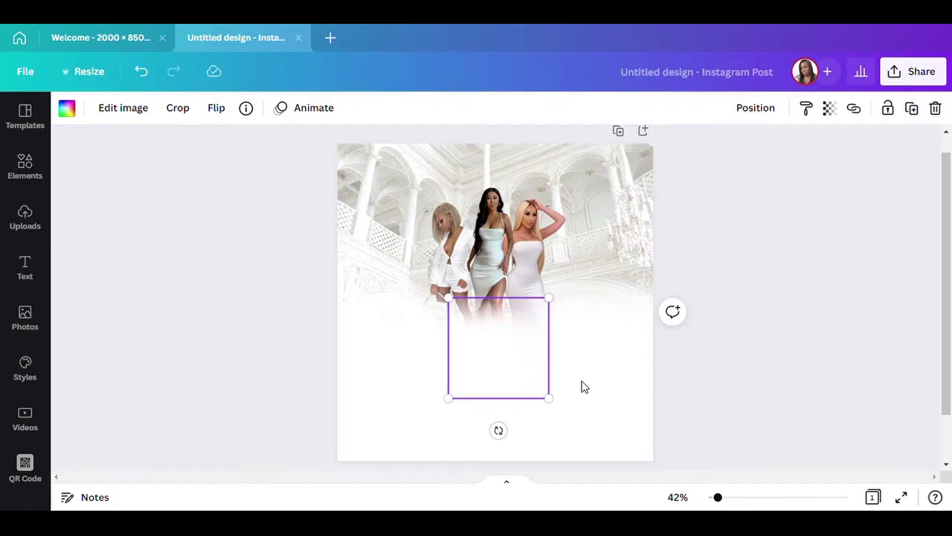
pyautogui.click(781, 174)
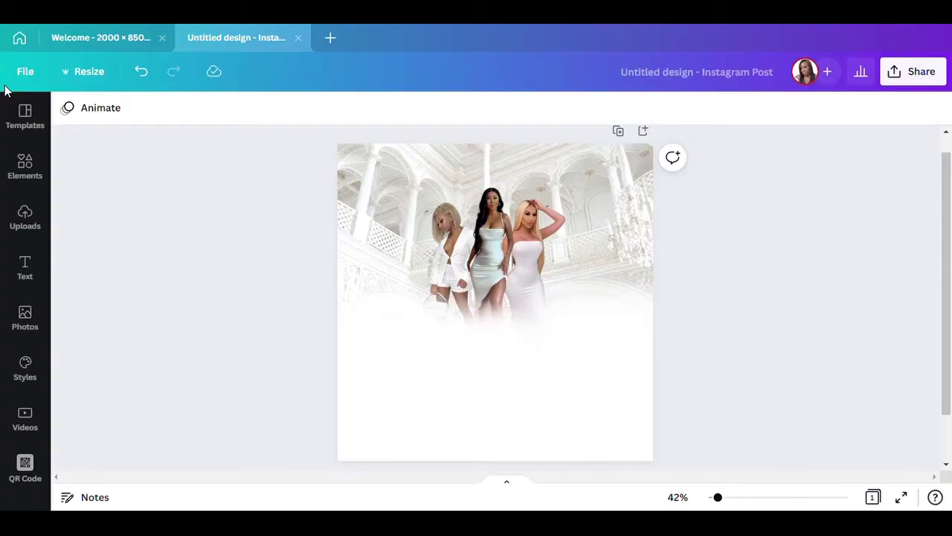
# Find the silver glitter ALL WHITE title graphic among the uploaded images and add it to the flyer.
pyautogui.click(25, 217)
pyautogui.scroll(-5, 178, 342)
pyautogui.scroll(-3, 179, 346)
pyautogui.scroll(8, 179, 346)
pyautogui.scroll(2, 177, 347)
pyautogui.scroll(-8, 179, 349)
pyautogui.scroll(-10, 183, 358)
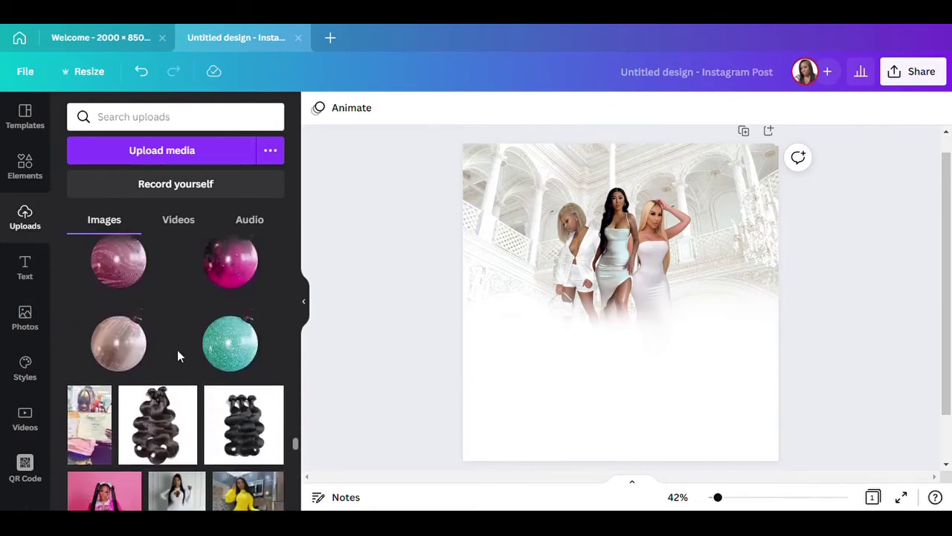
pyautogui.scroll(-1, 184, 358)
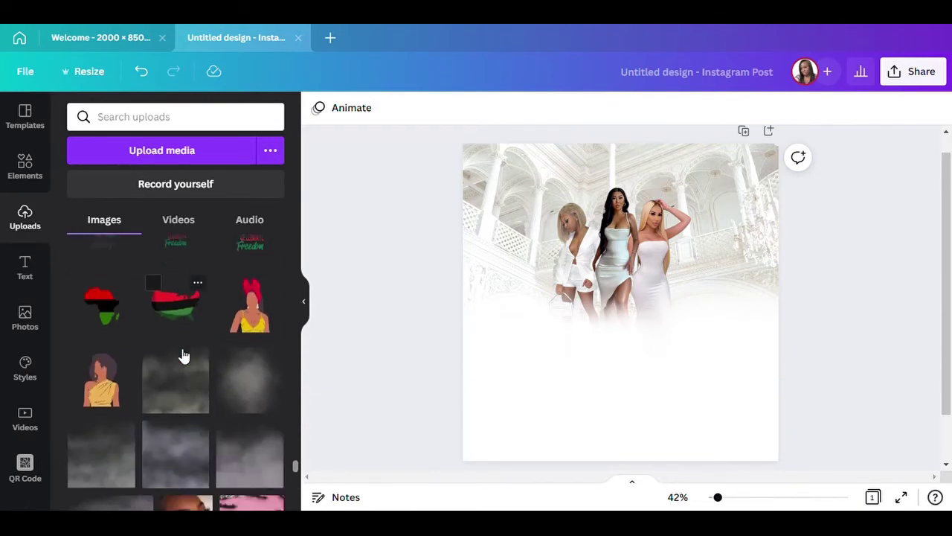
pyautogui.scroll(-10, 182, 357)
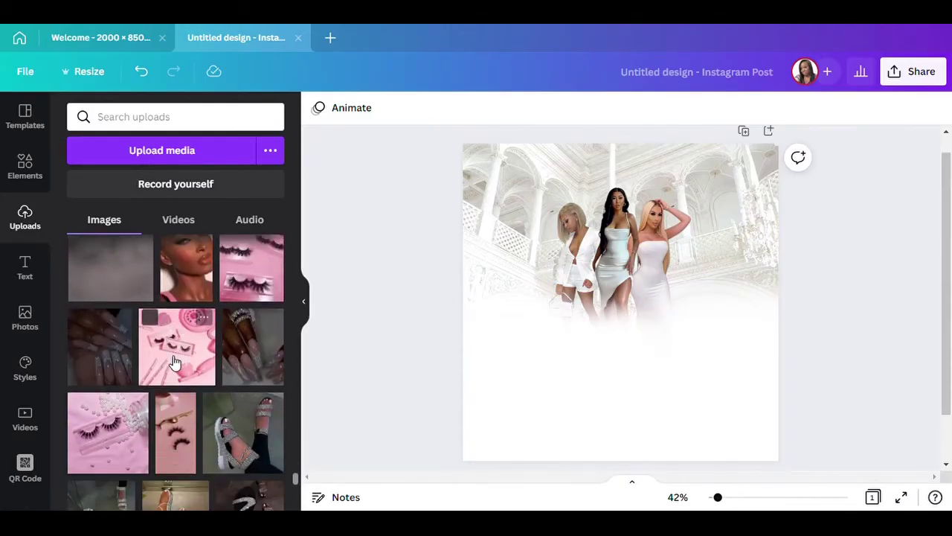
pyautogui.scroll(-10, 176, 361)
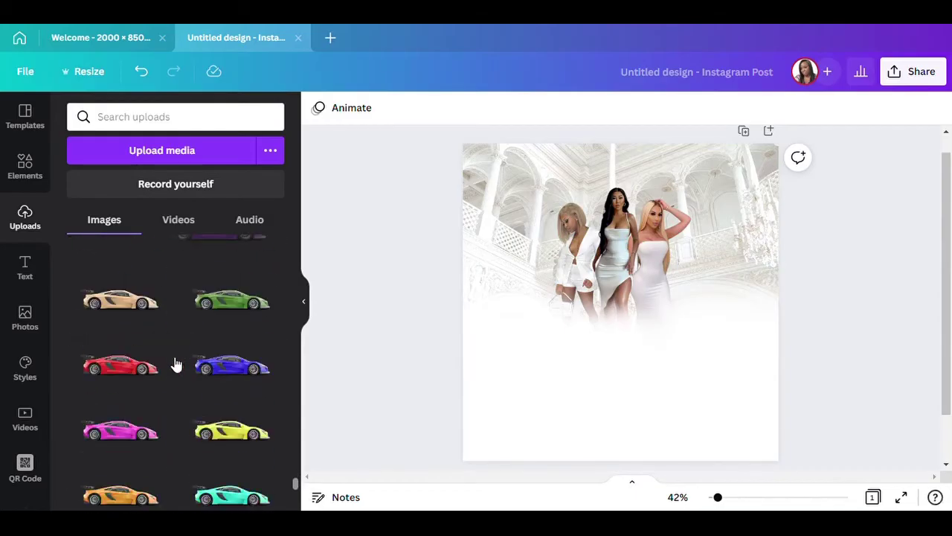
pyautogui.scroll(-10, 179, 360)
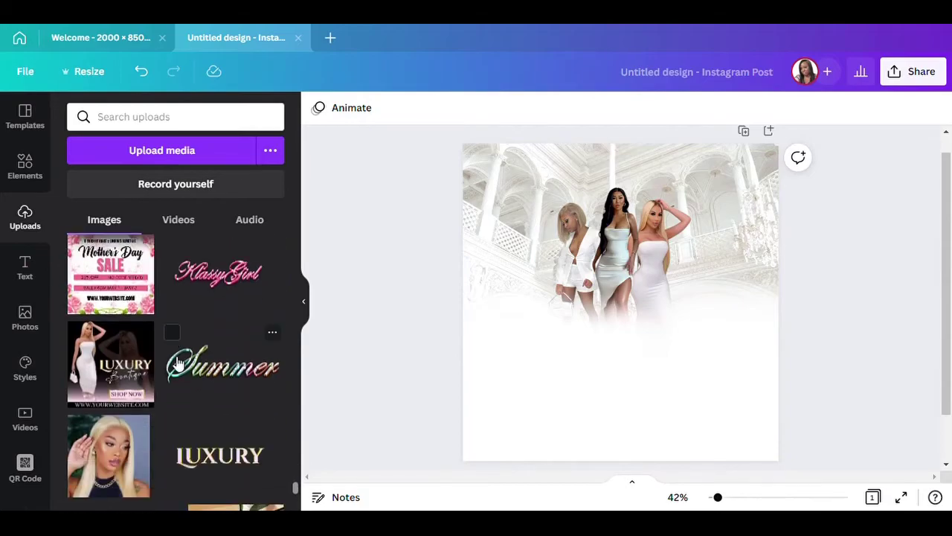
pyautogui.scroll(-10, 180, 360)
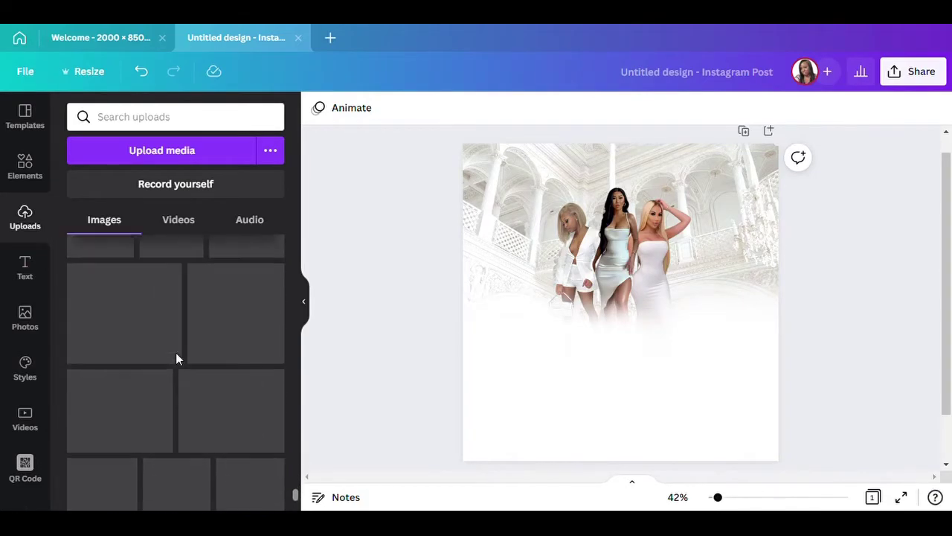
pyautogui.scroll(5, 176, 360)
pyautogui.scroll(-8, 185, 357)
pyautogui.scroll(-5, 185, 361)
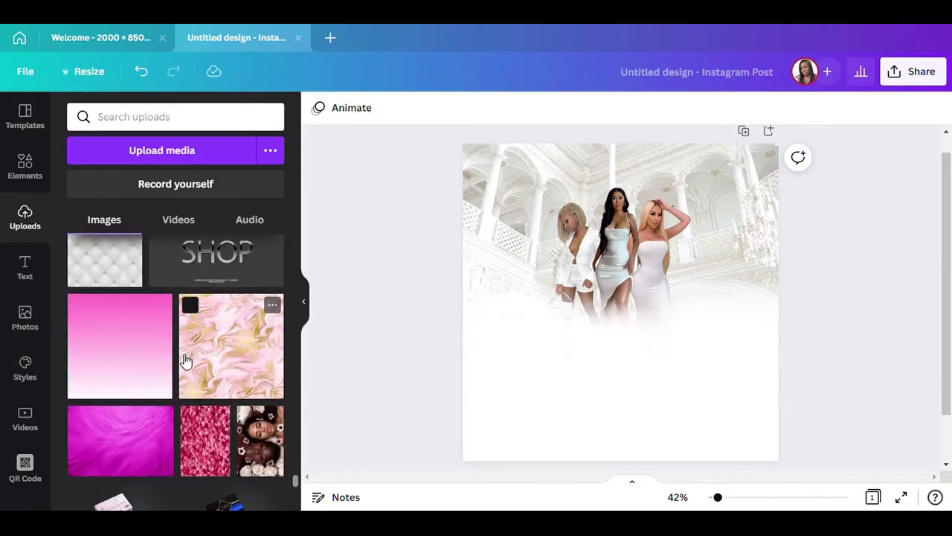
pyautogui.scroll(7, 185, 360)
pyautogui.scroll(-10, 185, 360)
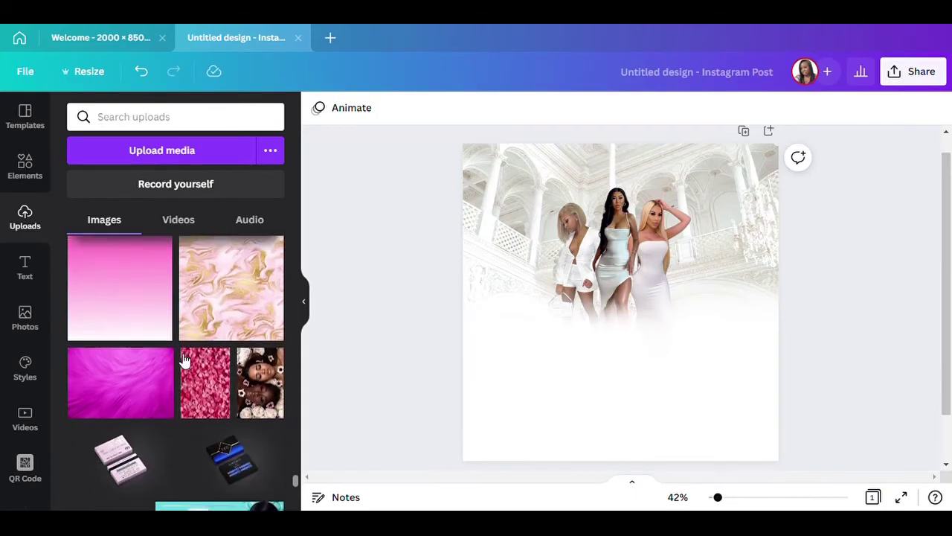
pyautogui.scroll(10, 182, 359)
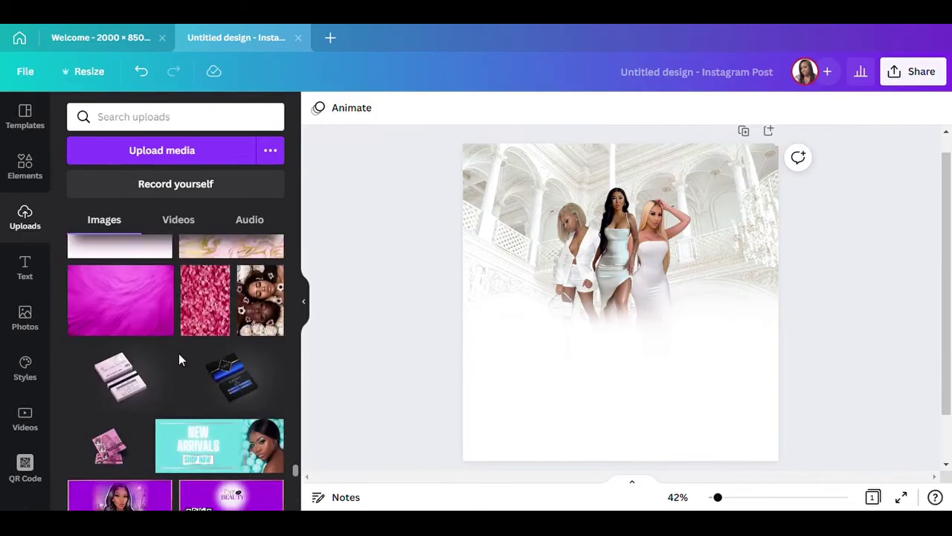
pyautogui.scroll(3, 179, 359)
pyautogui.scroll(-5, 183, 357)
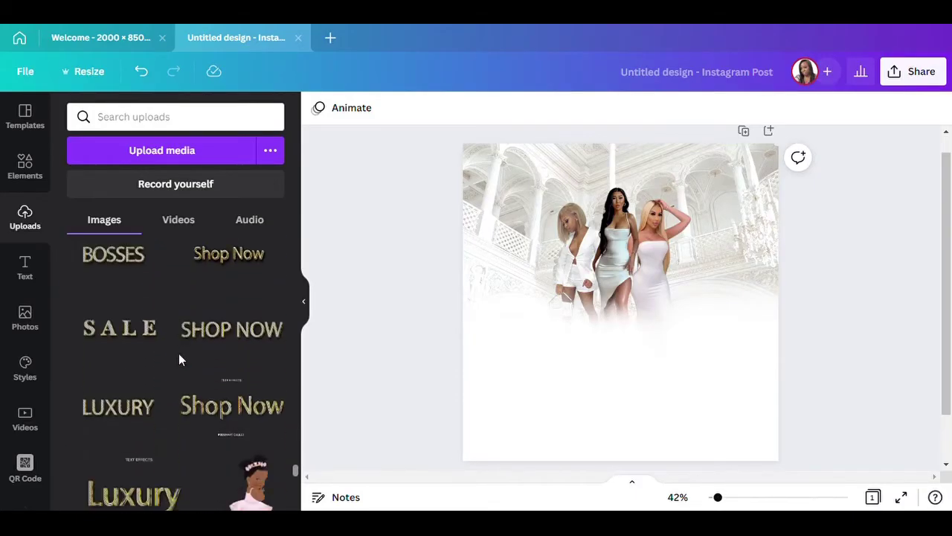
pyautogui.scroll(2, 206, 382)
pyautogui.scroll(10, 208, 382)
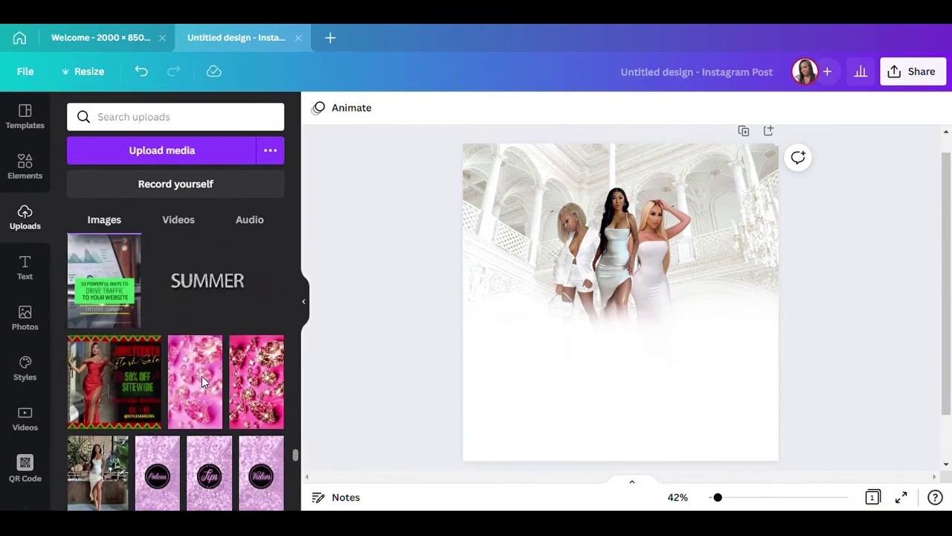
pyautogui.scroll(15, 208, 382)
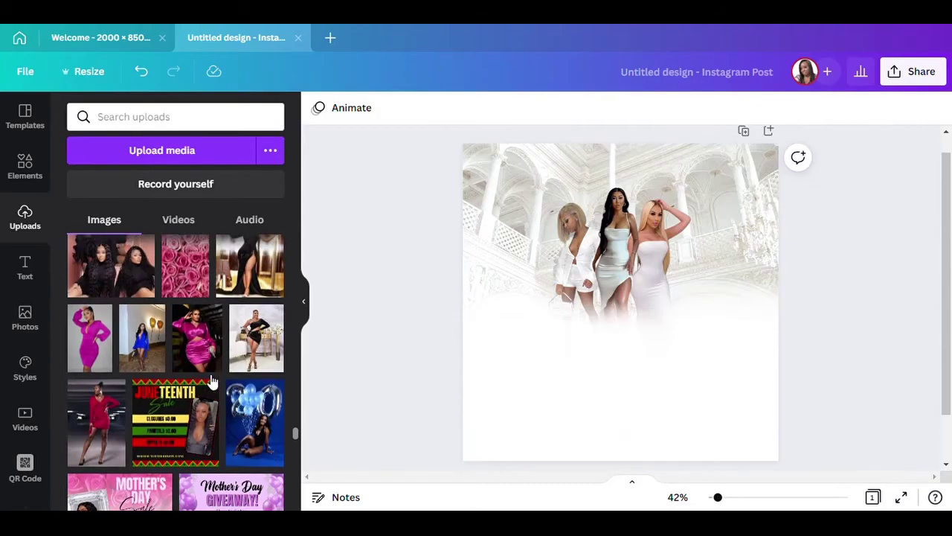
pyautogui.scroll(10, 212, 381)
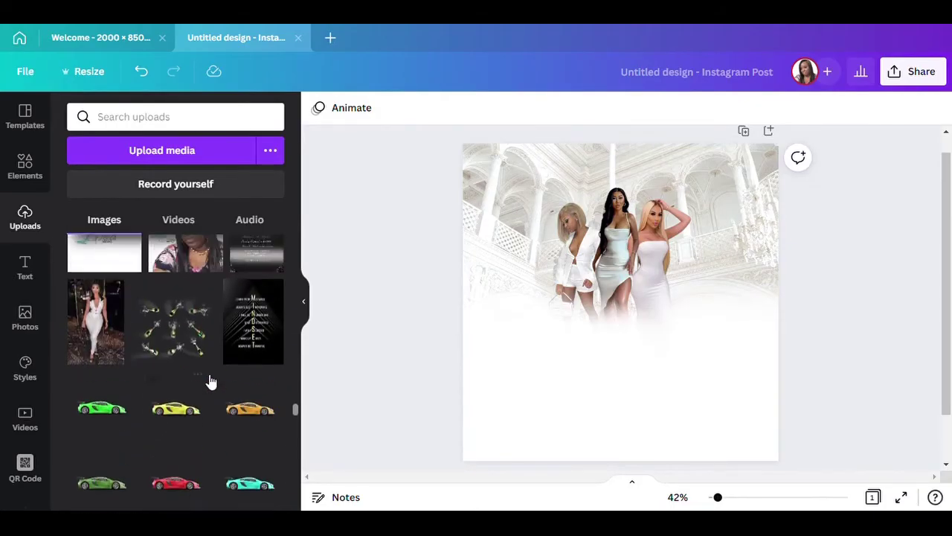
pyautogui.scroll(15, 211, 380)
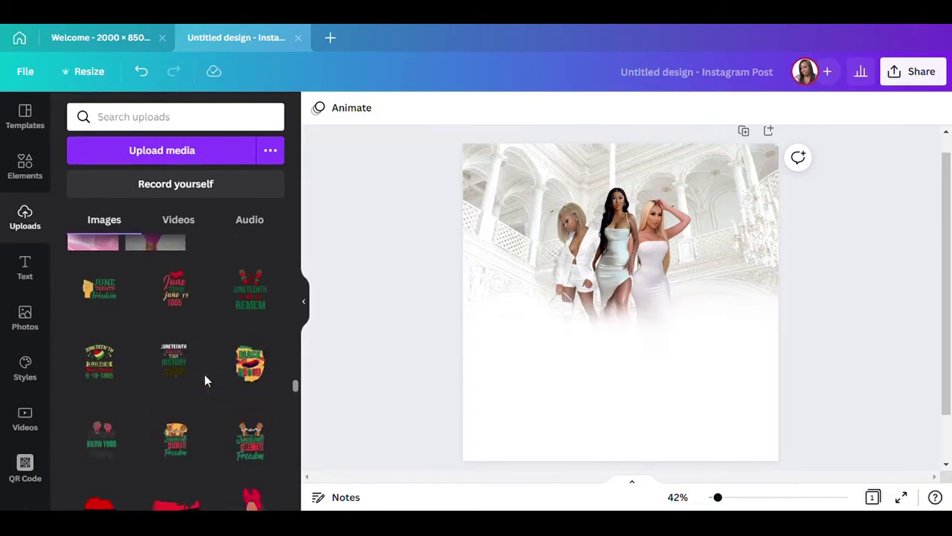
pyautogui.scroll(15, 210, 380)
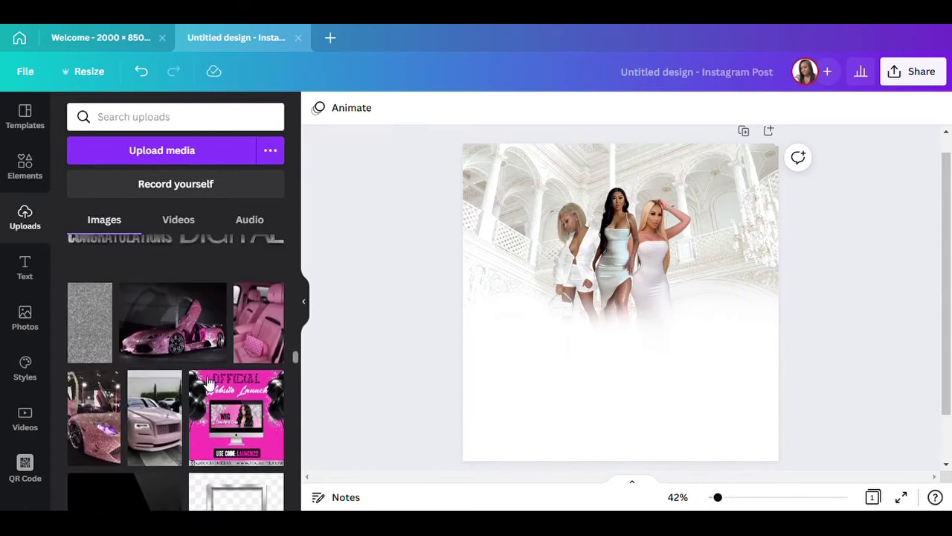
pyautogui.scroll(15, 212, 381)
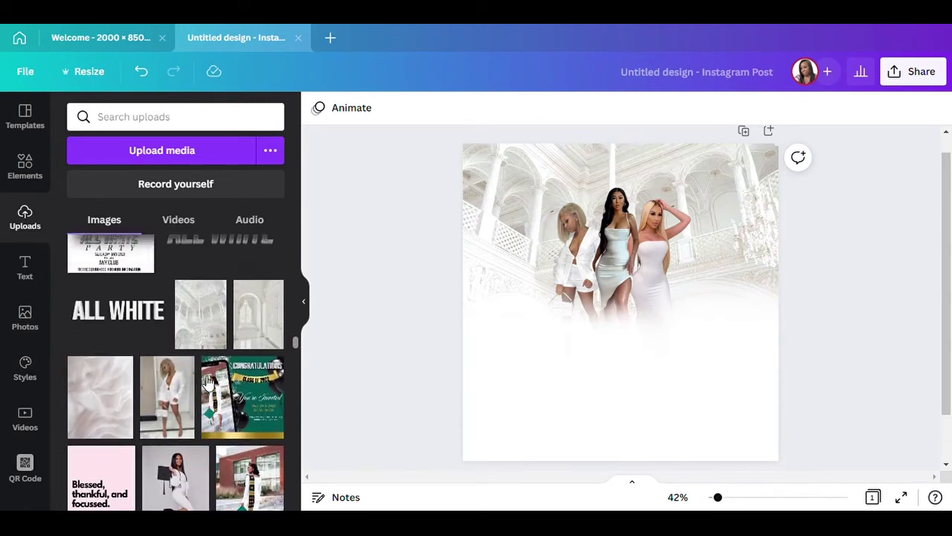
pyautogui.click(233, 364)
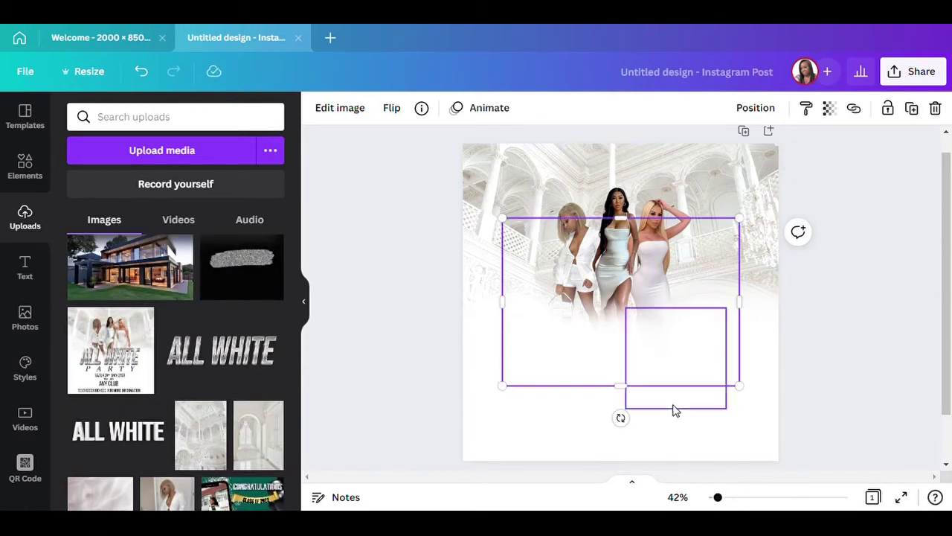
# Crop the empty space above and below the ALL WHITE lettering and place the title across the women's legs.
pyautogui.click(305, 304)
pyautogui.moveTo(500, 222); pyautogui.dragTo(499, 266)
pyautogui.moveTo(500, 386); pyautogui.dragTo(496, 340)
pyautogui.moveTo(625, 271); pyautogui.dragTo(642, 266)
pyautogui.moveTo(536, 310); pyautogui.dragTo(518, 320)
pyautogui.moveTo(617, 357); pyautogui.dragTo(595, 343)
pyautogui.moveTo(487, 322); pyautogui.dragTo(505, 326)
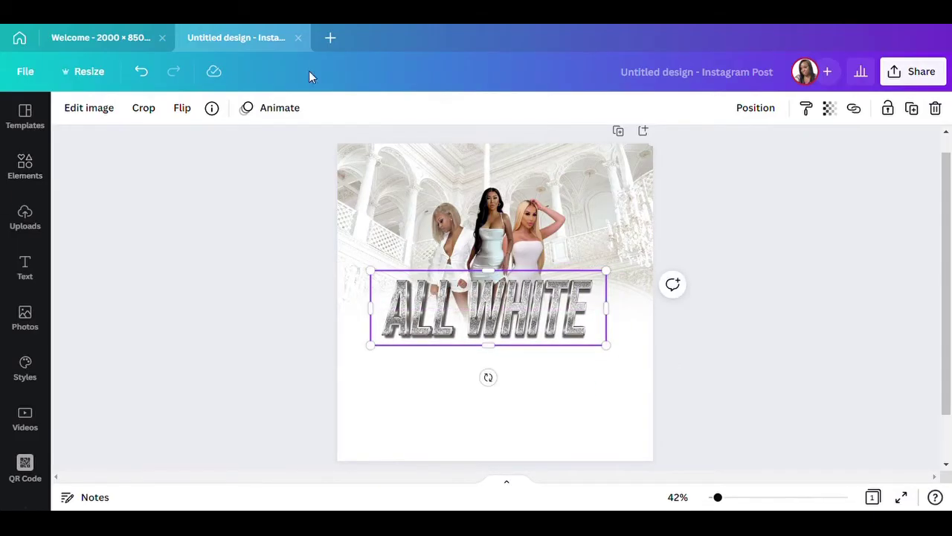
# Adjust the ALL WHITE graphic to brightness 20, contrast 20 and saturation 13.
pyautogui.click(97, 112)
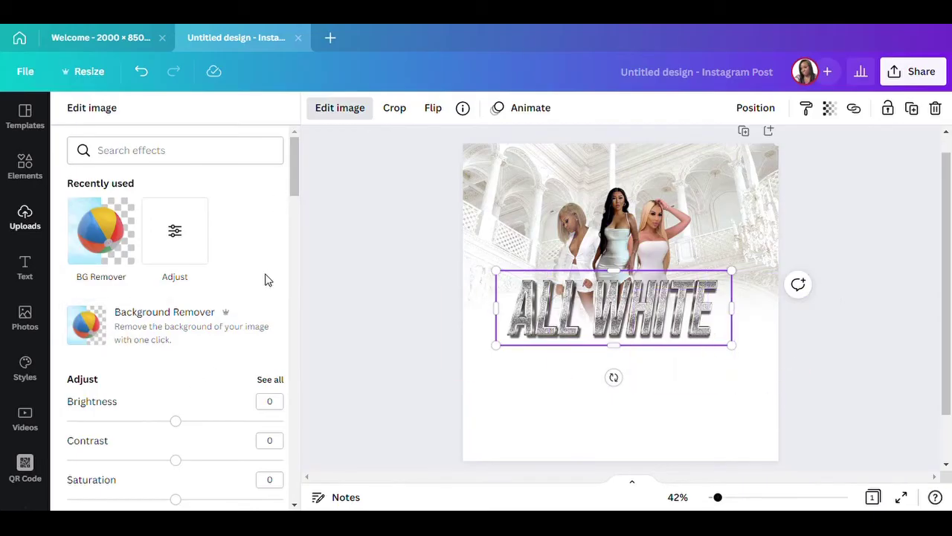
pyautogui.moveTo(191, 430)
pyautogui.mouseDown()
pyautogui.moveTo(239, 439)
pyautogui.moveTo(200, 444)
pyautogui.mouseUp()
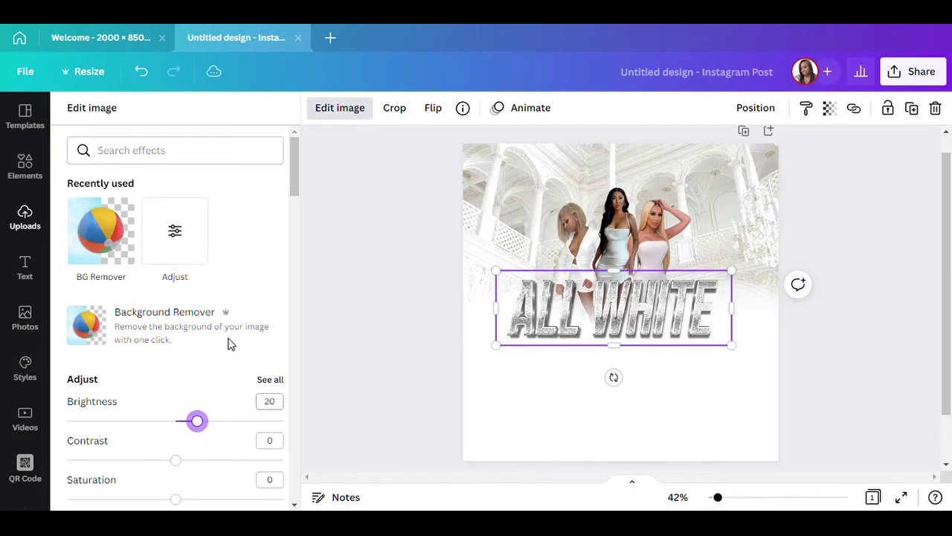
pyautogui.scroll(-1, 220, 365)
pyautogui.moveTo(176, 391); pyautogui.dragTo(188, 391)
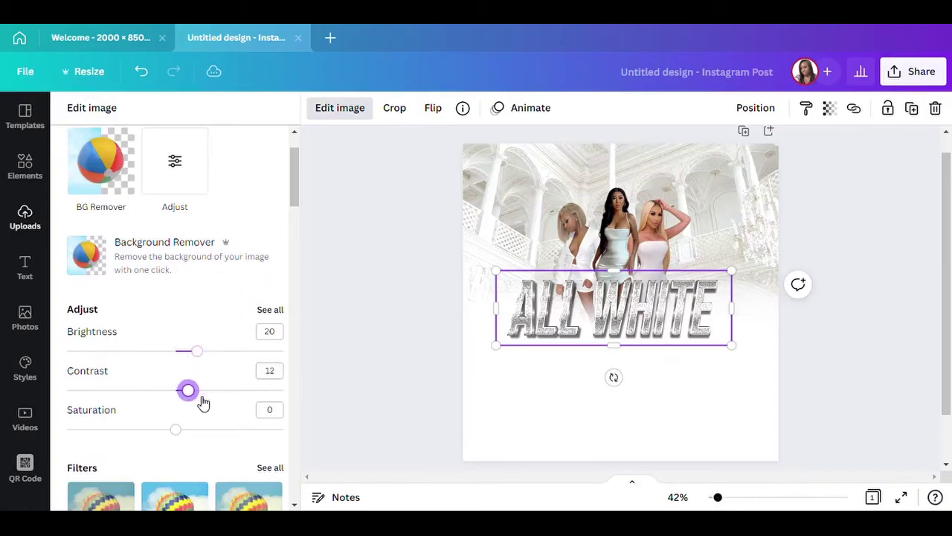
pyautogui.moveTo(183, 436); pyautogui.dragTo(191, 437)
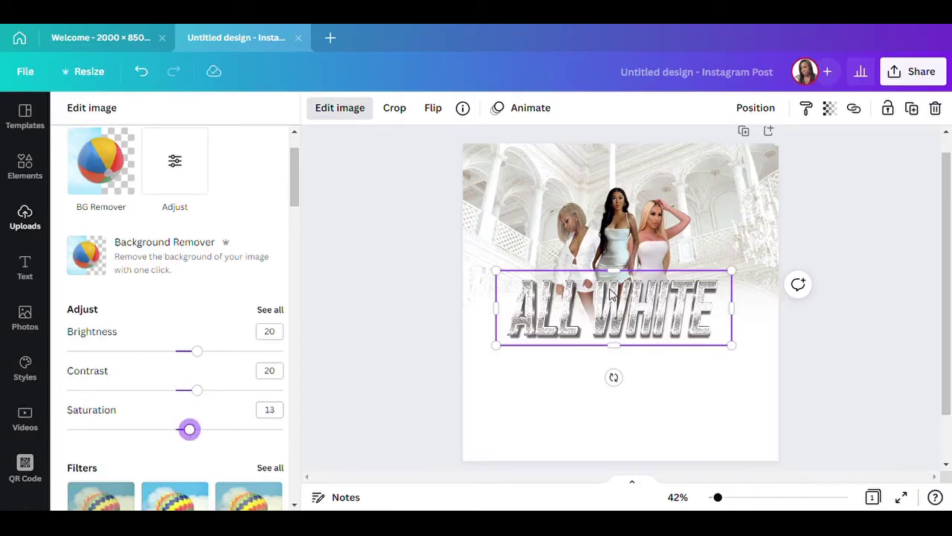
pyautogui.press('Escape')
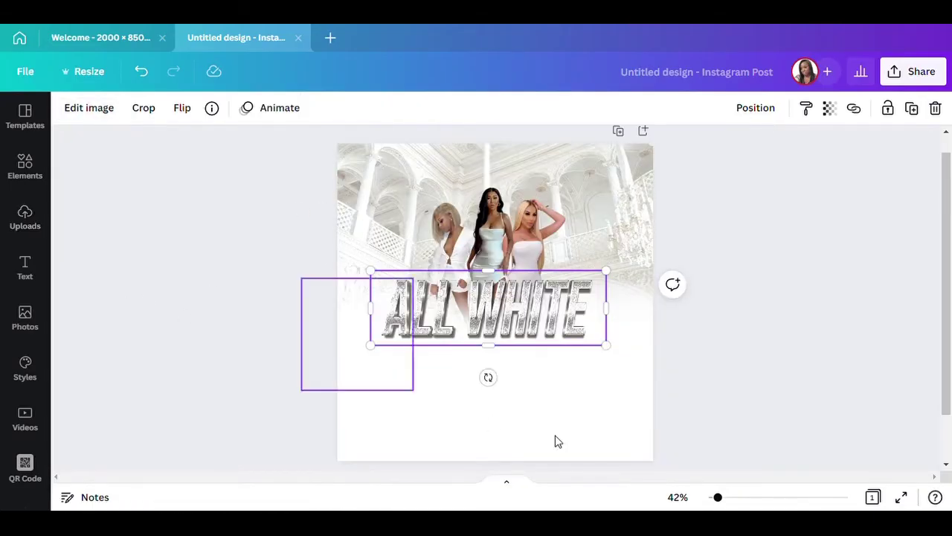
# Enlarge the ALL WHITE title slightly and centre it horizontally on the flyer over the women's legs.
pyautogui.moveTo(535, 332); pyautogui.dragTo(543, 337)
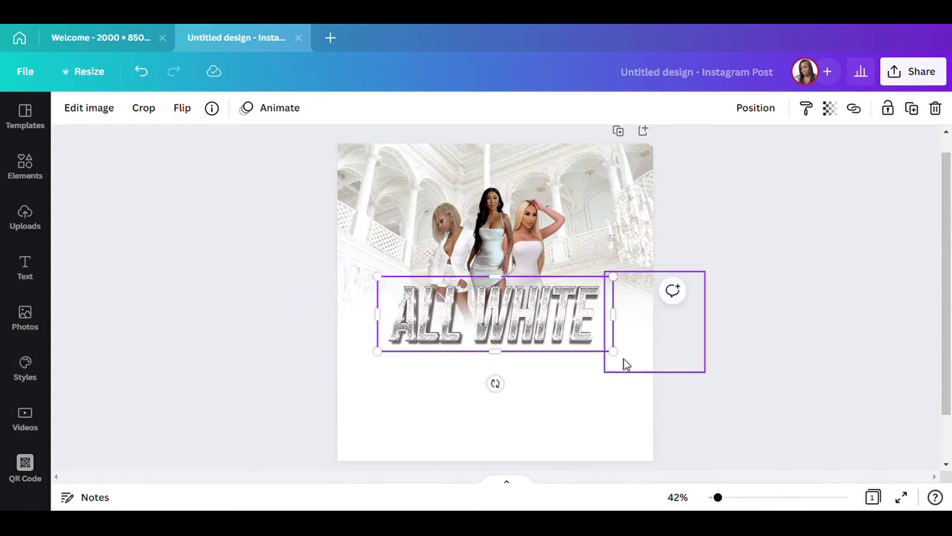
pyautogui.moveTo(625, 361); pyautogui.dragTo(630, 365)
pyautogui.moveTo(543, 330); pyautogui.dragTo(536, 330)
pyautogui.click(731, 294)
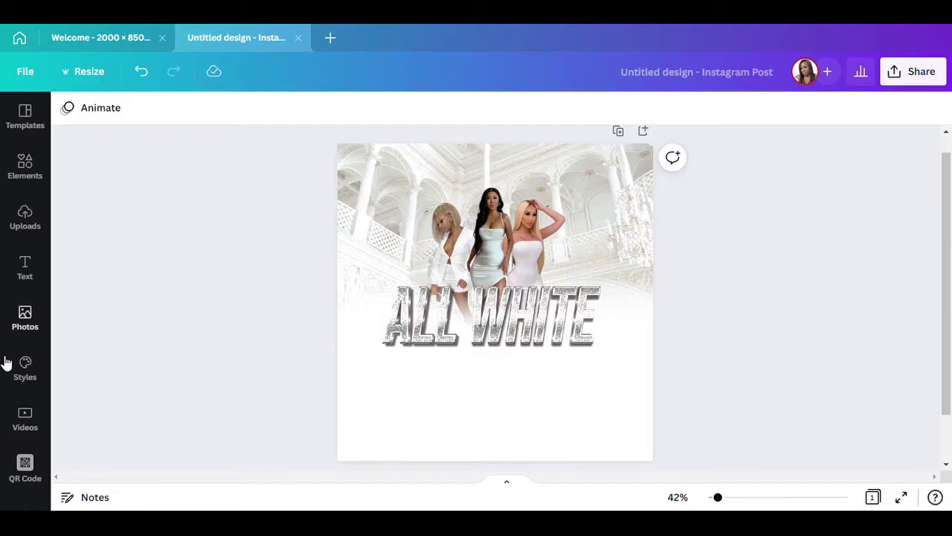
# Add the white star sparkle image from the Clipart folder to the flyer.
pyautogui.scroll(-5, 30, 357)
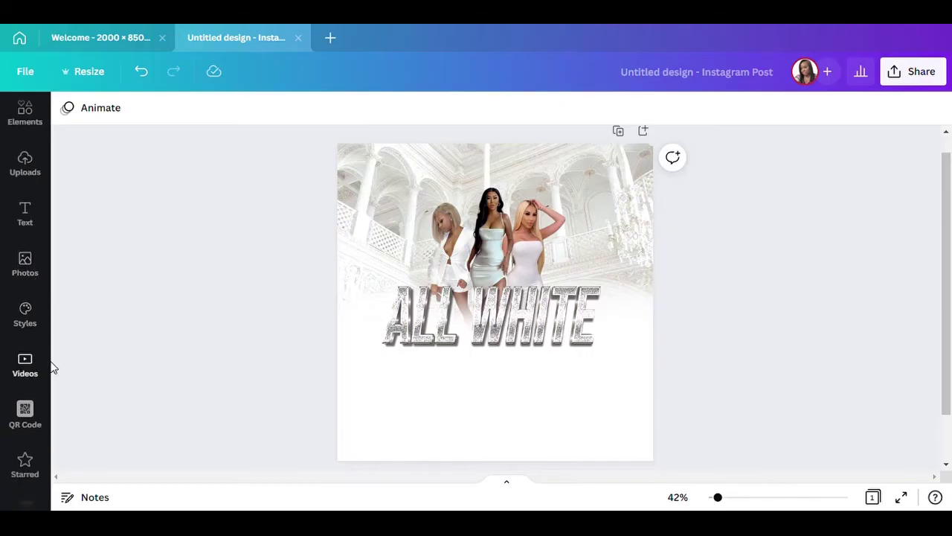
pyautogui.click(25, 388)
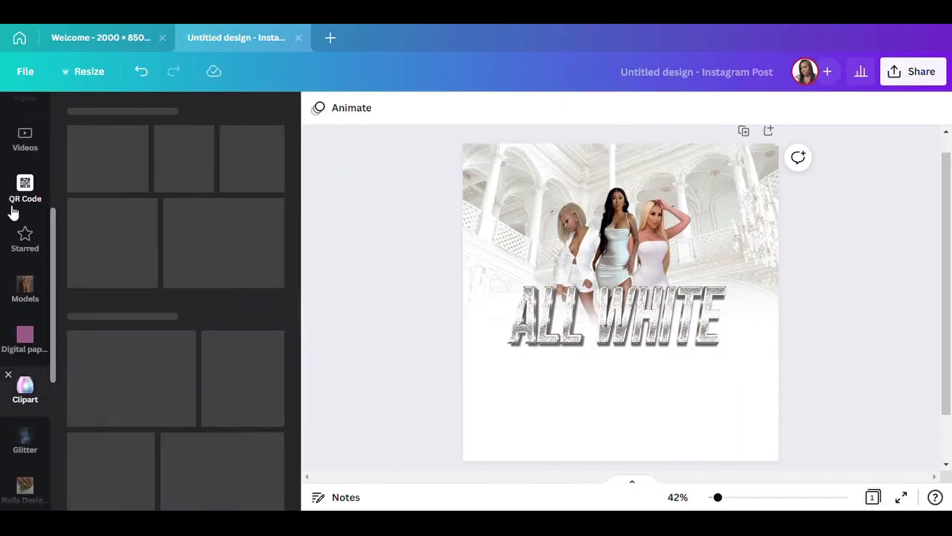
pyautogui.scroll(-15, 201, 287)
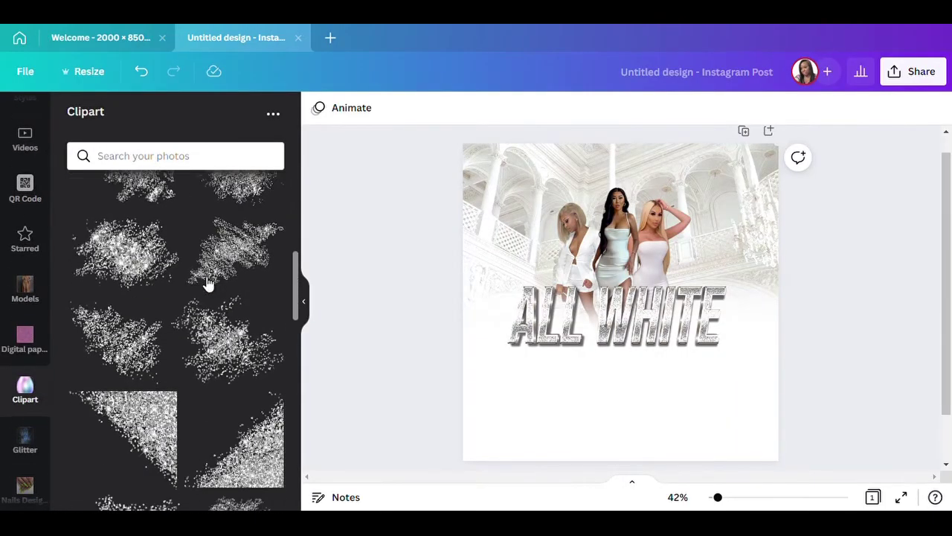
pyautogui.scroll(-15, 208, 285)
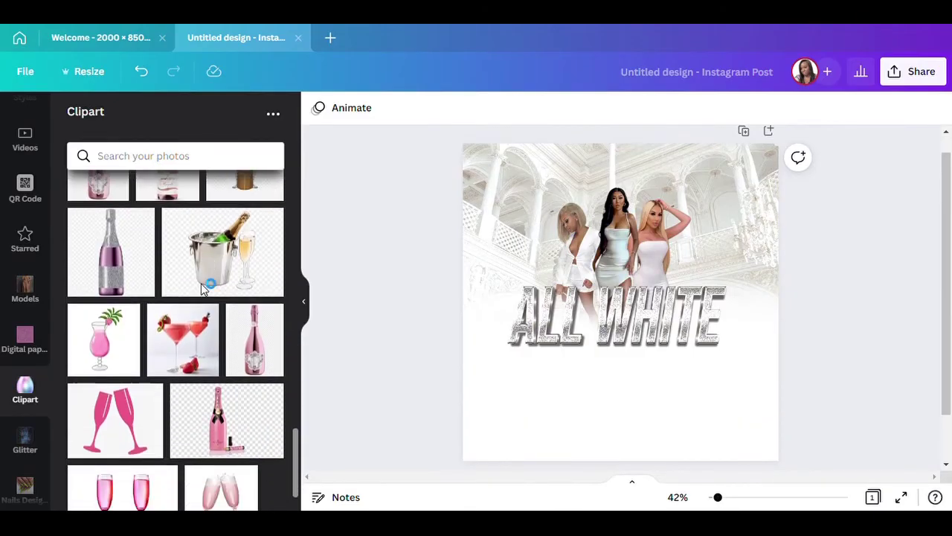
pyautogui.scroll(-15, 212, 331)
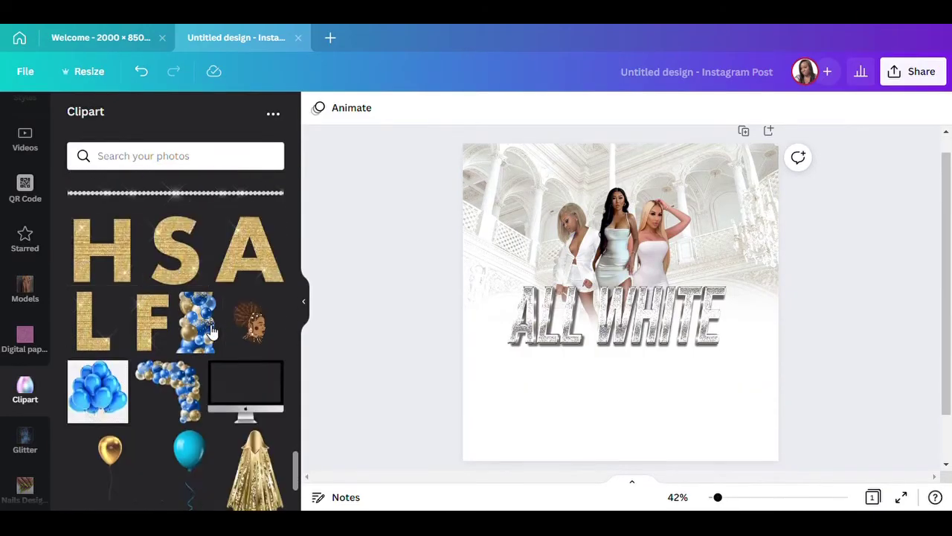
pyautogui.scroll(-15, 212, 331)
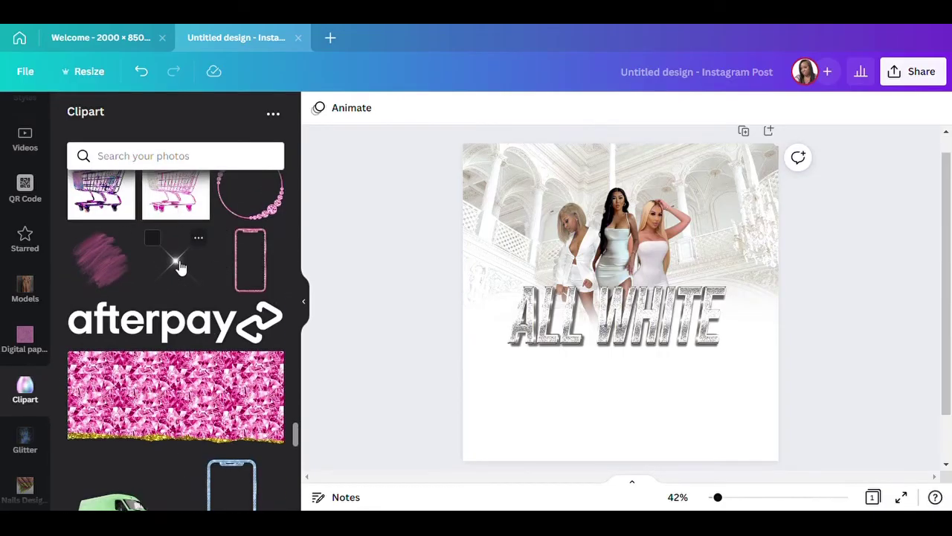
pyautogui.click(179, 266)
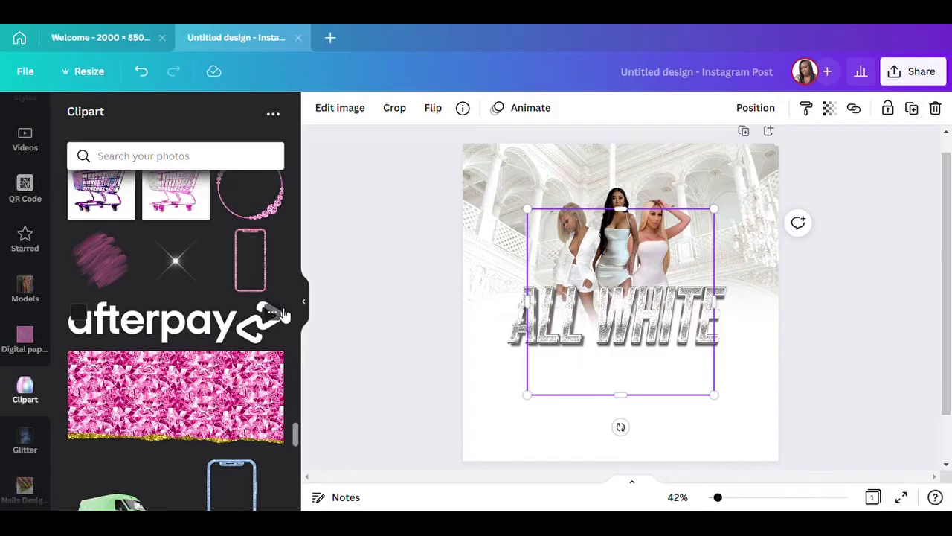
# Shrink the sparkle, position it on the lower-left corner of the title's letter A, and duplicate it.
pyautogui.click(308, 304)
pyautogui.moveTo(492, 327); pyautogui.dragTo(599, 322)
pyautogui.moveTo(694, 381); pyautogui.dragTo(628, 325)
pyautogui.moveTo(636, 335); pyautogui.dragTo(404, 388)
pyautogui.click(914, 109)
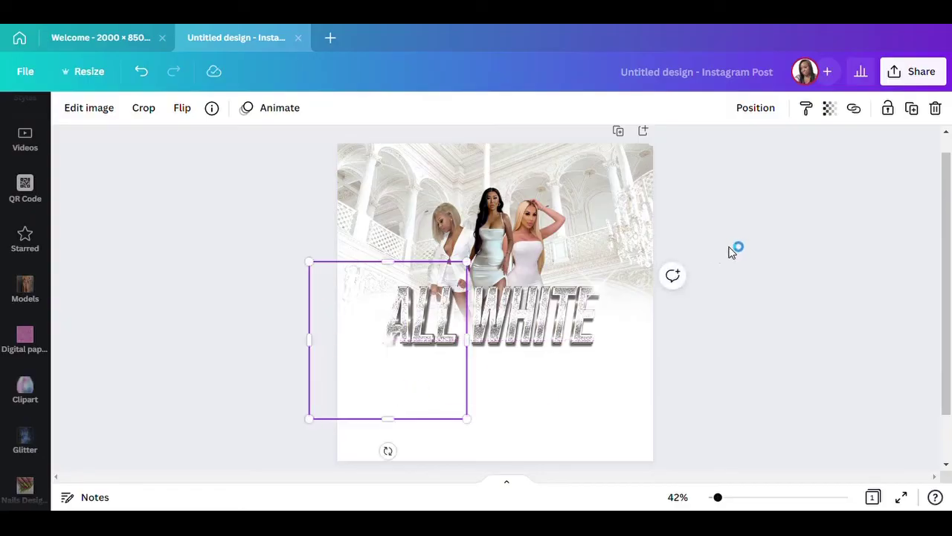
pyautogui.click(806, 232)
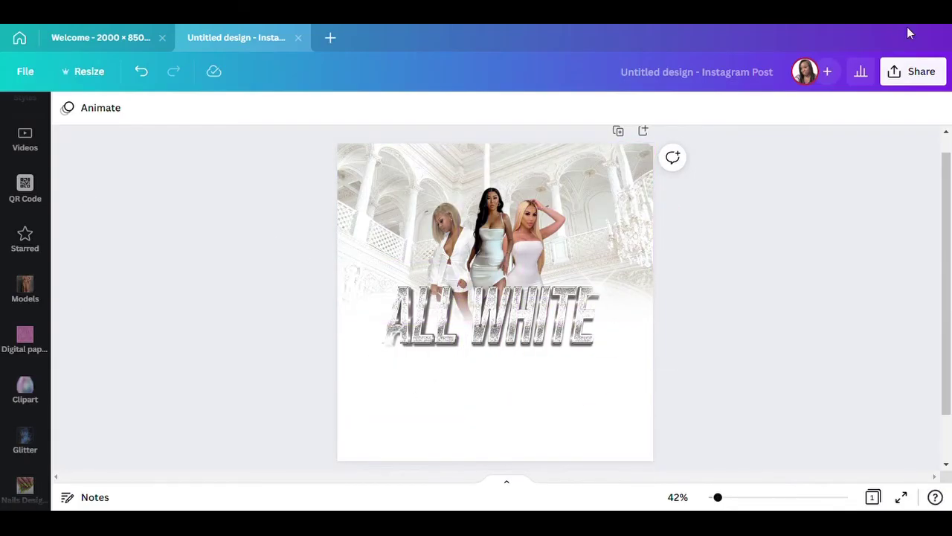
pyautogui.scroll(-5, 29, 379)
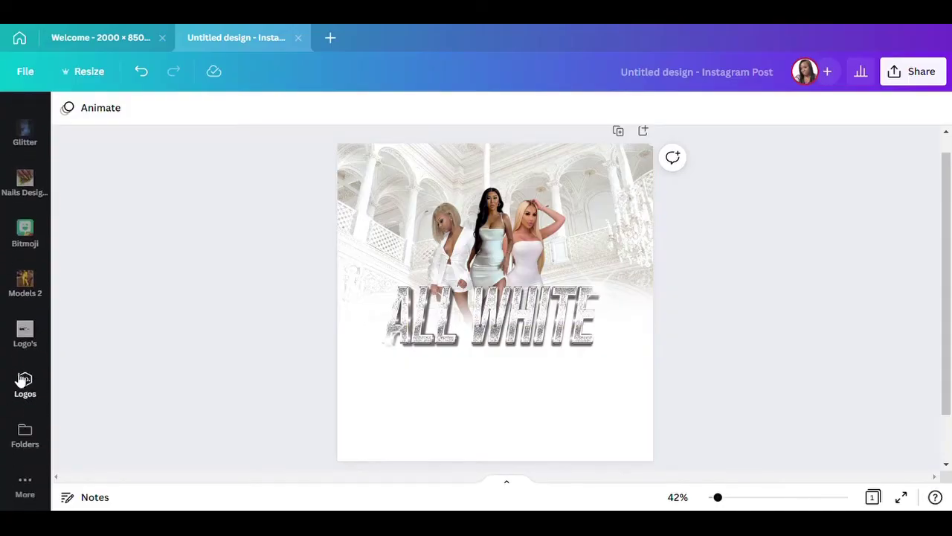
# Add a body text box, enlarge it to font size 45.1 and place it directly below the ALL WHITE title.
pyautogui.scroll(10, 19, 364)
pyautogui.click(24, 268)
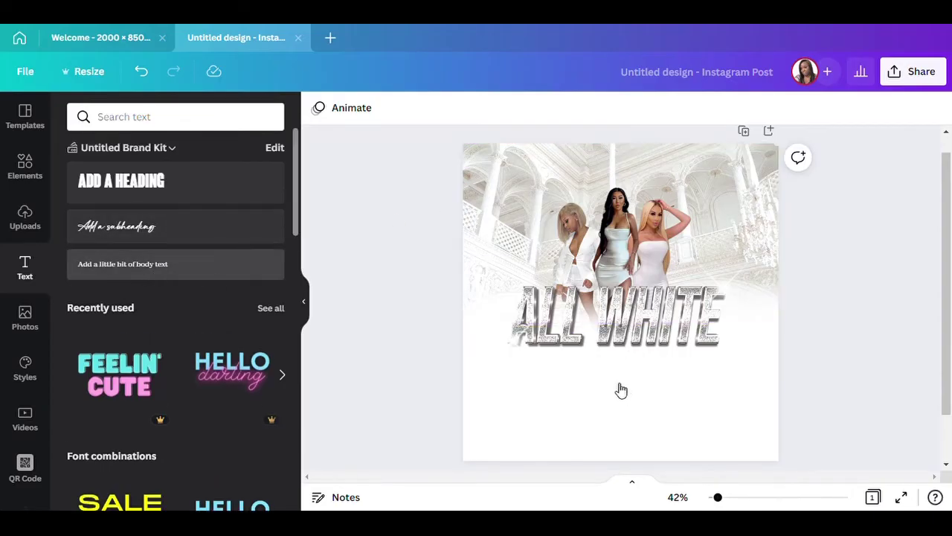
pyautogui.click(155, 270)
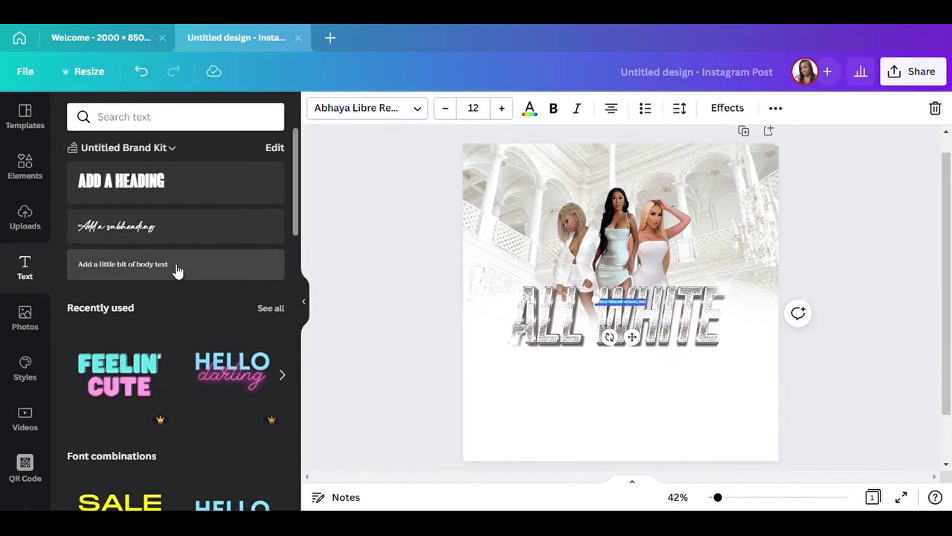
pyautogui.moveTo(601, 305); pyautogui.dragTo(458, 284)
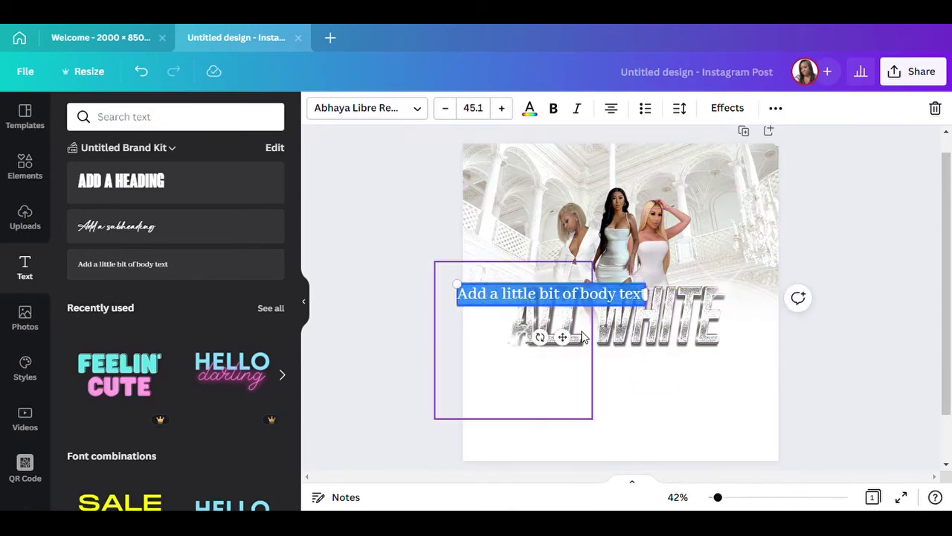
pyautogui.moveTo(569, 345); pyautogui.dragTo(641, 412)
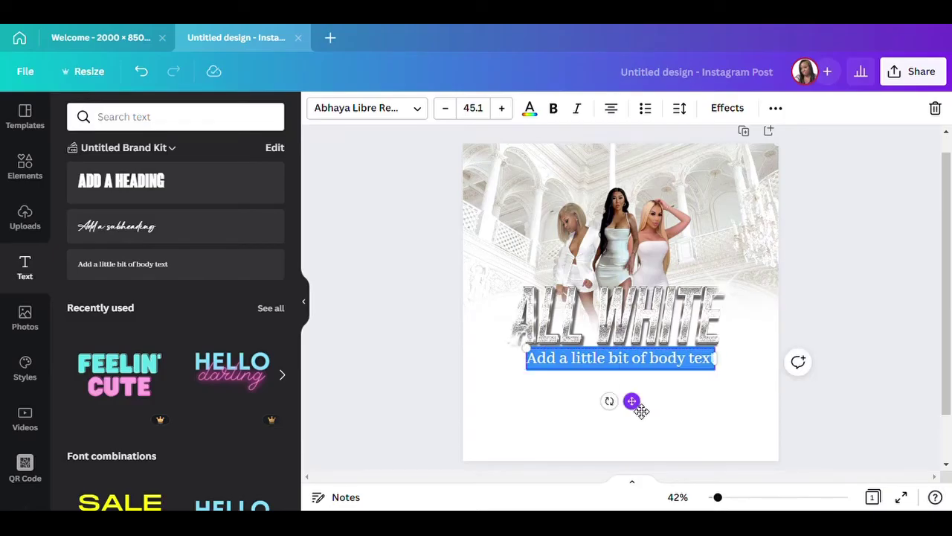
pyautogui.click(306, 302)
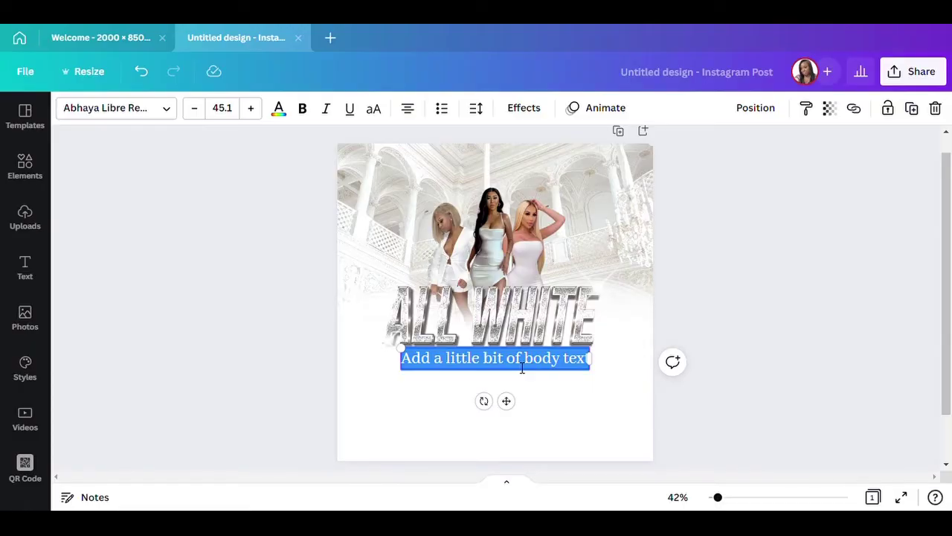
# Replace the placeholder text below the title with PARTY.
pyautogui.tripleClick(555, 361)
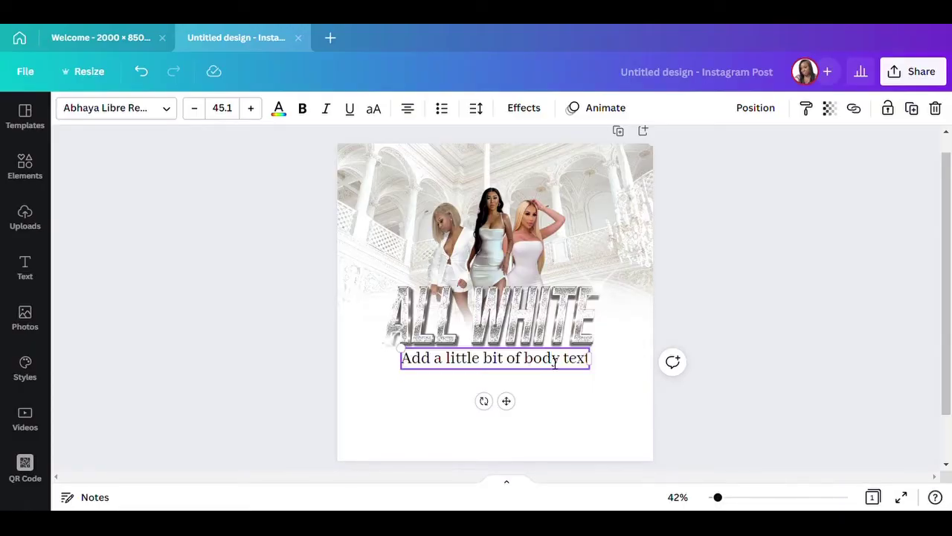
pyautogui.press('BackSpace')
pyautogui.write('PARTYU')
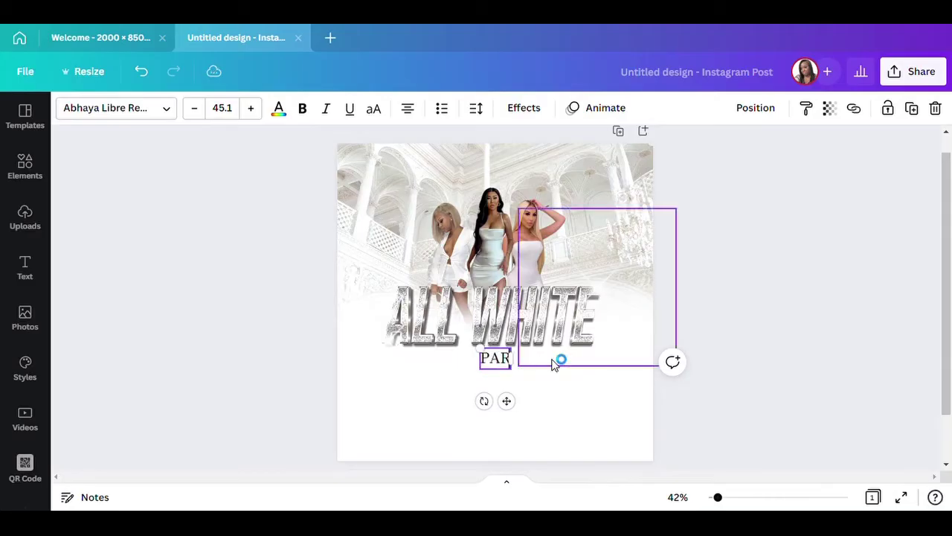
pyautogui.press('BackSpace')
pyautogui.moveTo(468, 261); pyautogui.dragTo(308, 418)
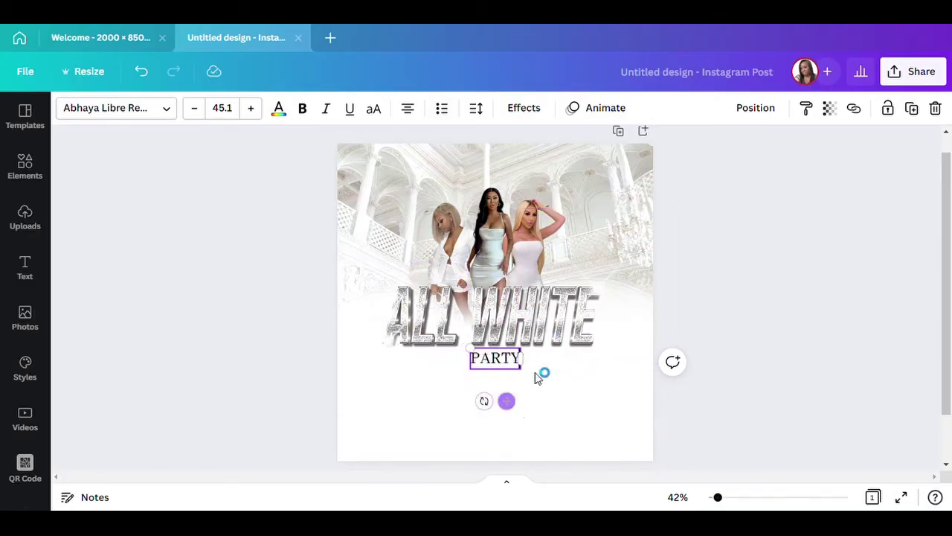
# Set the letter spacing of the PARTY text to 800.
pyautogui.click(480, 113)
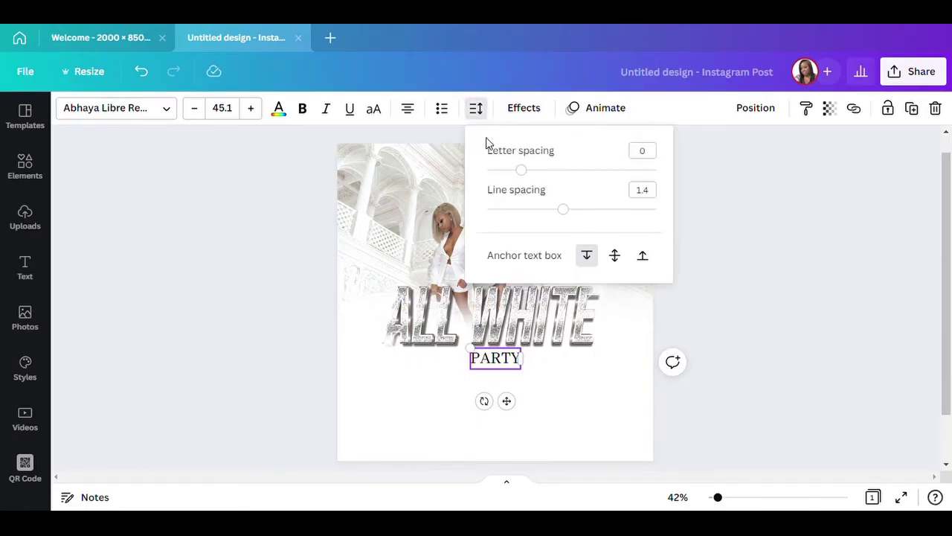
pyautogui.moveTo(521, 169); pyautogui.dragTo(689, 186)
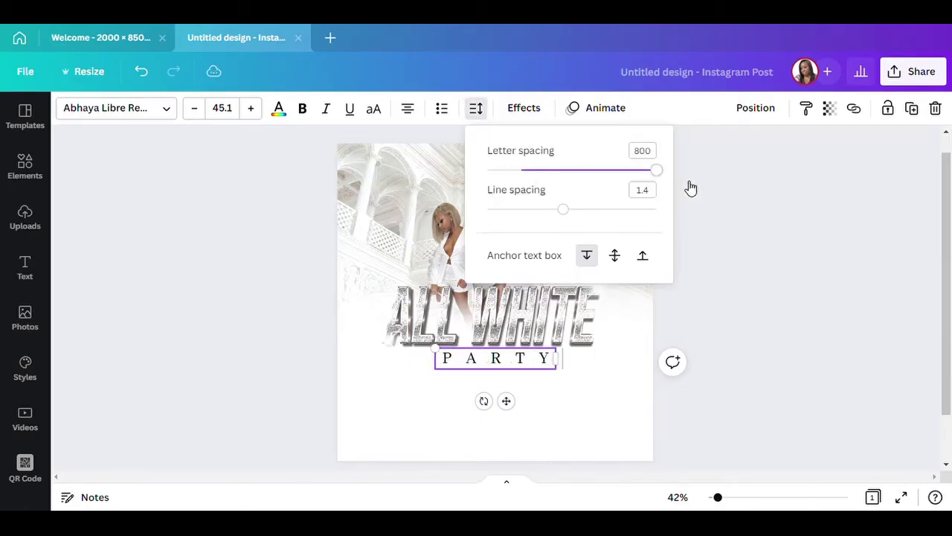
pyautogui.click(741, 187)
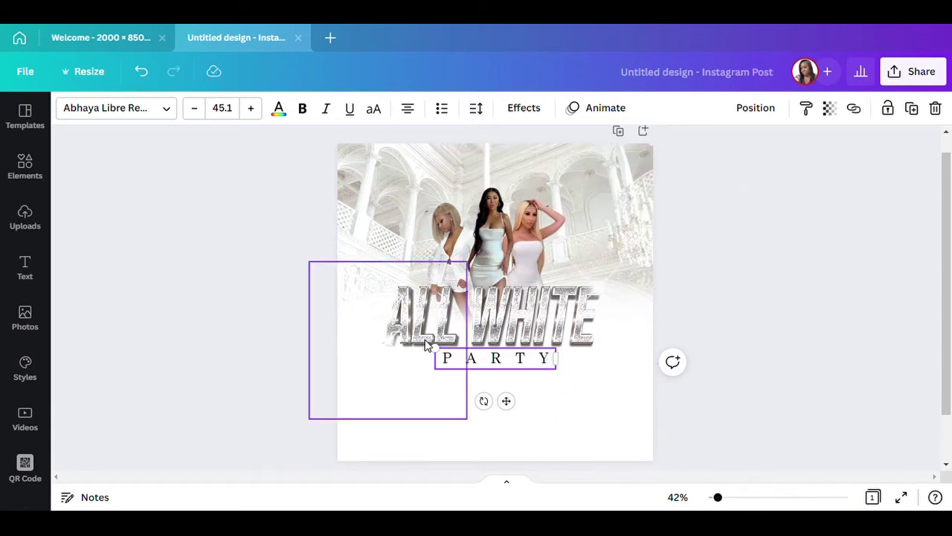
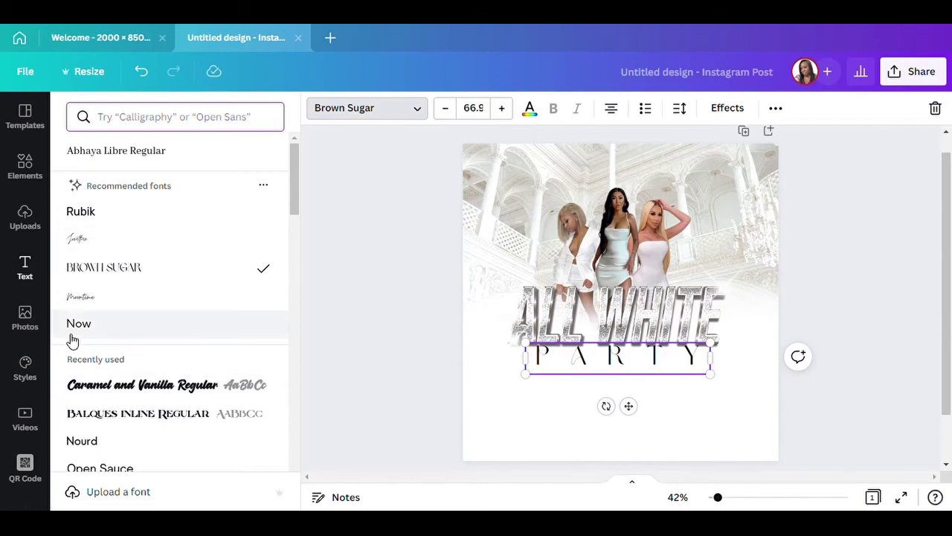
# Try the Now and Open Sauce fonts on the PARTY text.
pyautogui.click(74, 333)
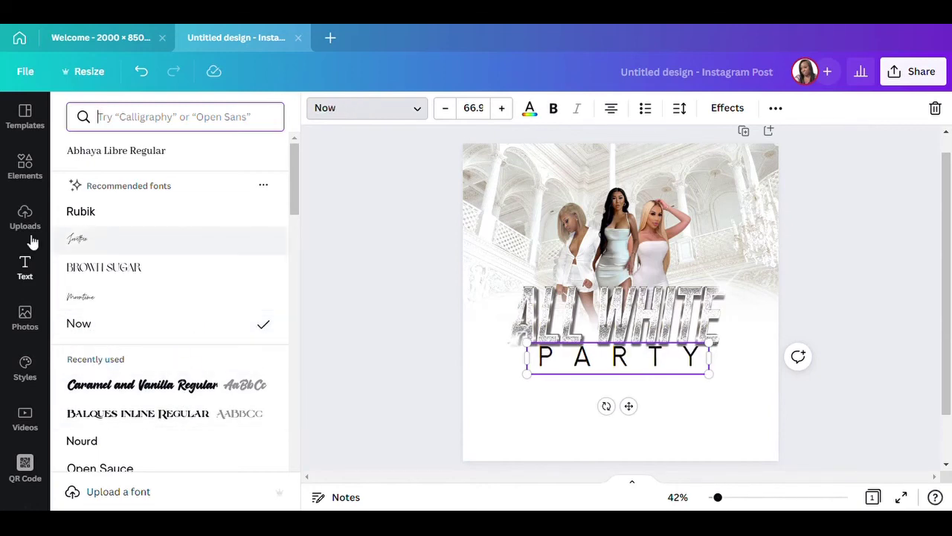
pyautogui.scroll(-1, 157, 410)
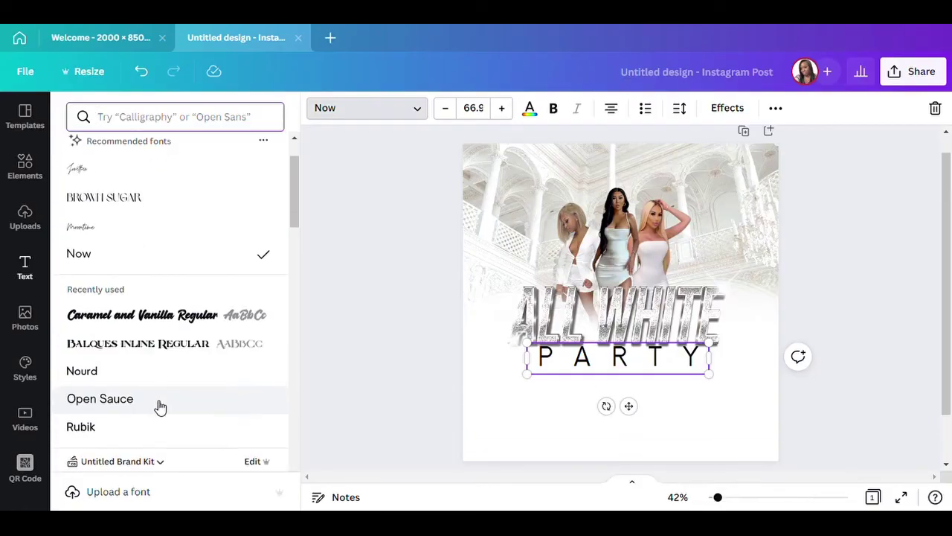
pyautogui.click(109, 409)
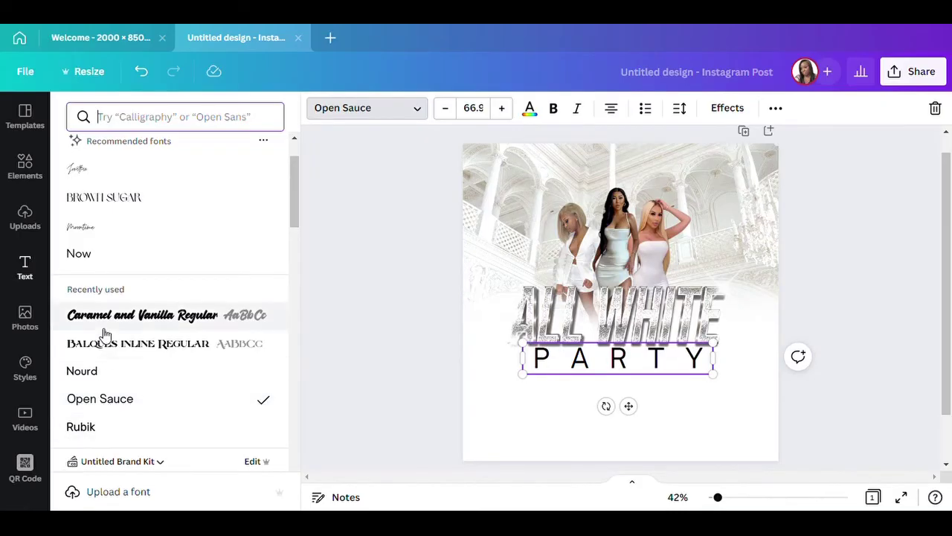
# Change the PARTY text's font to Beau Regular from the uploaded fonts.
pyautogui.scroll(-2, 94, 364)
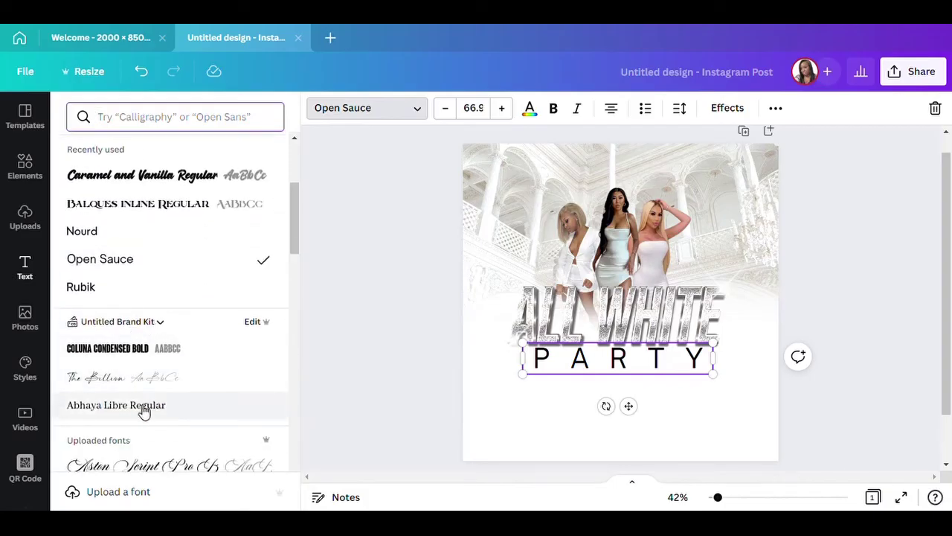
pyautogui.scroll(-1, 225, 276)
pyautogui.scroll(-2, 224, 275)
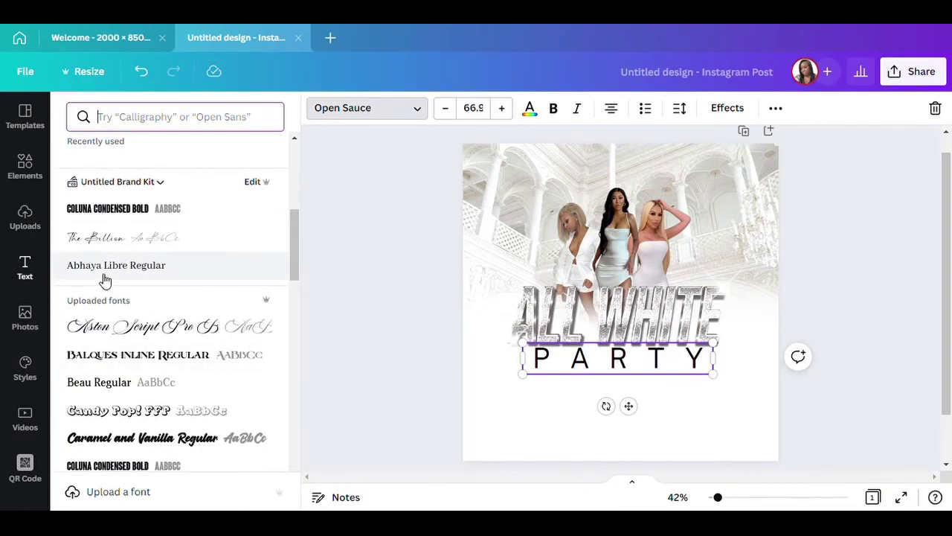
pyautogui.click(101, 272)
pyautogui.click(127, 384)
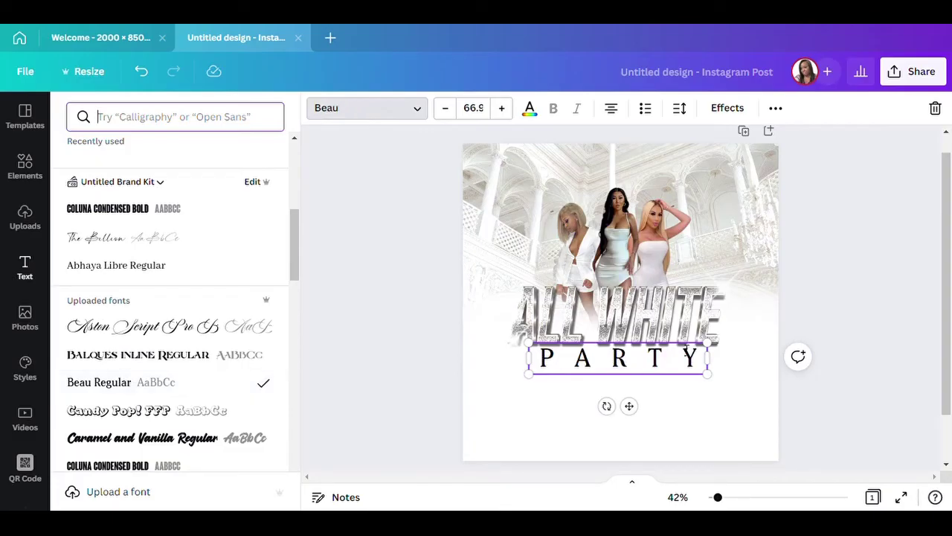
# Shrink the PARTY text to font size 58.9 and centre it beneath the ALL WHITE title.
pyautogui.moveTo(715, 350); pyautogui.dragTo(685, 348)
pyautogui.moveTo(621, 412); pyautogui.dragTo(629, 407)
pyautogui.press('Escape')
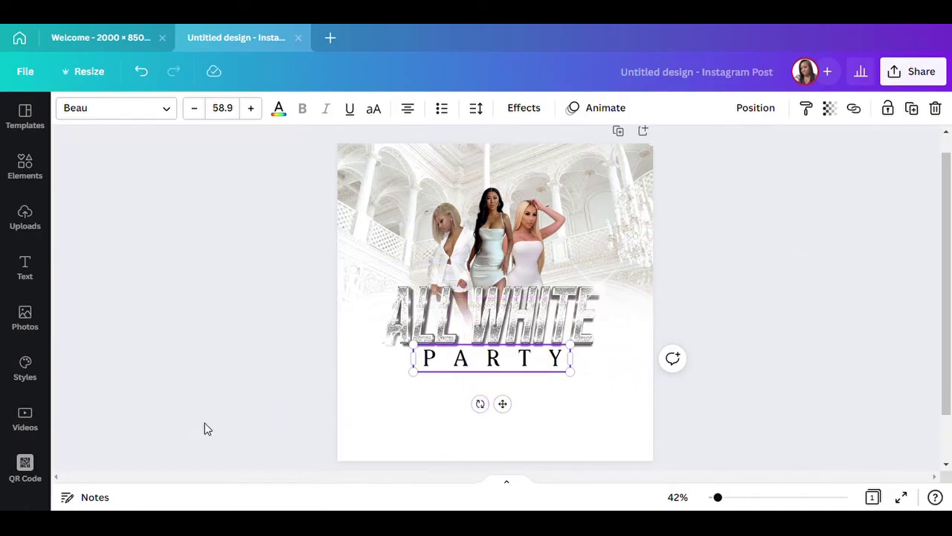
pyautogui.moveTo(308, 261); pyautogui.dragTo(262, 342)
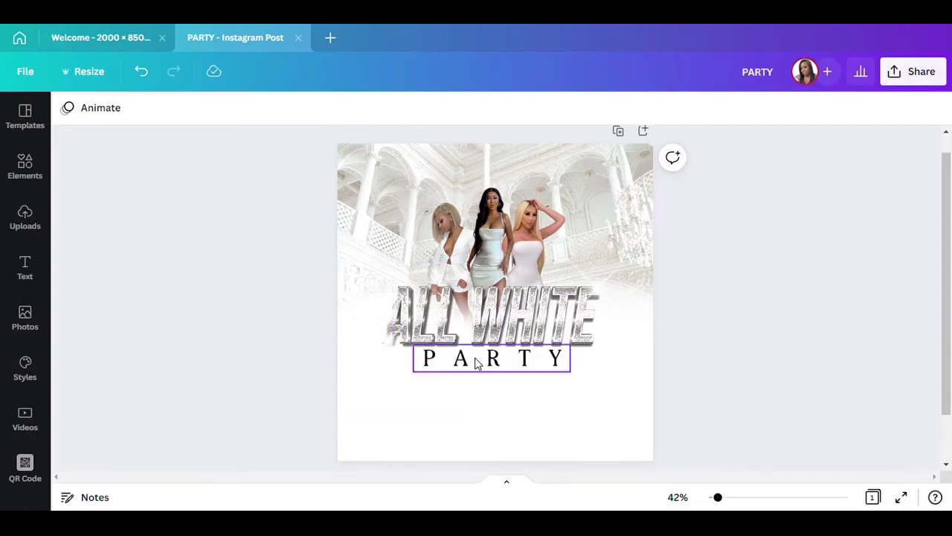
pyautogui.click(446, 364)
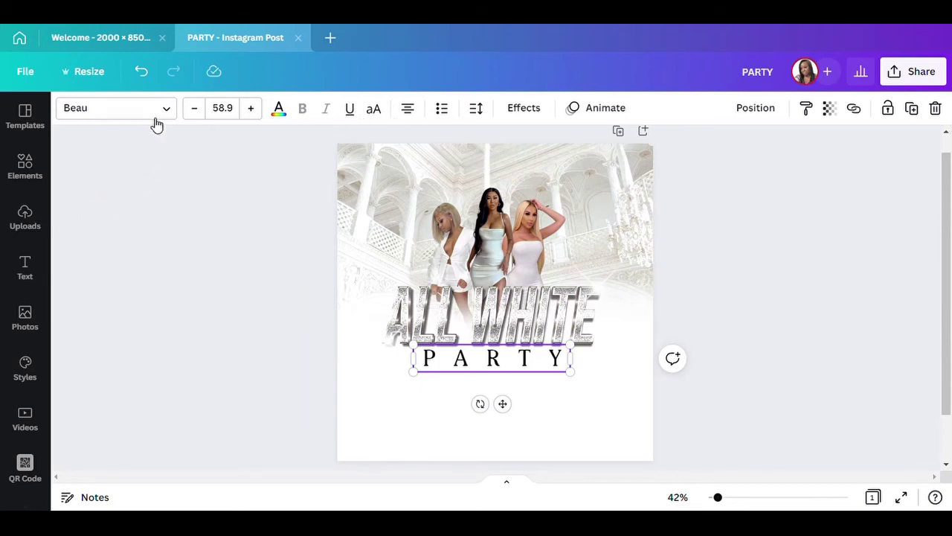
pyautogui.click(744, 223)
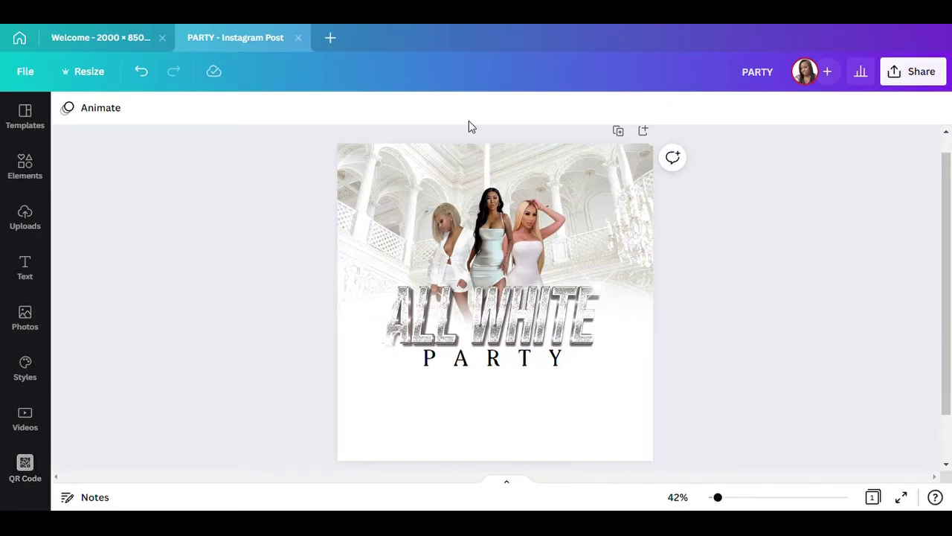
pyautogui.moveTo(467, 261); pyautogui.dragTo(350, 335)
# Add another body text box, enlarge it to font size 31.7 and place it below PARTY.
pyautogui.click(25, 266)
pyautogui.click(189, 265)
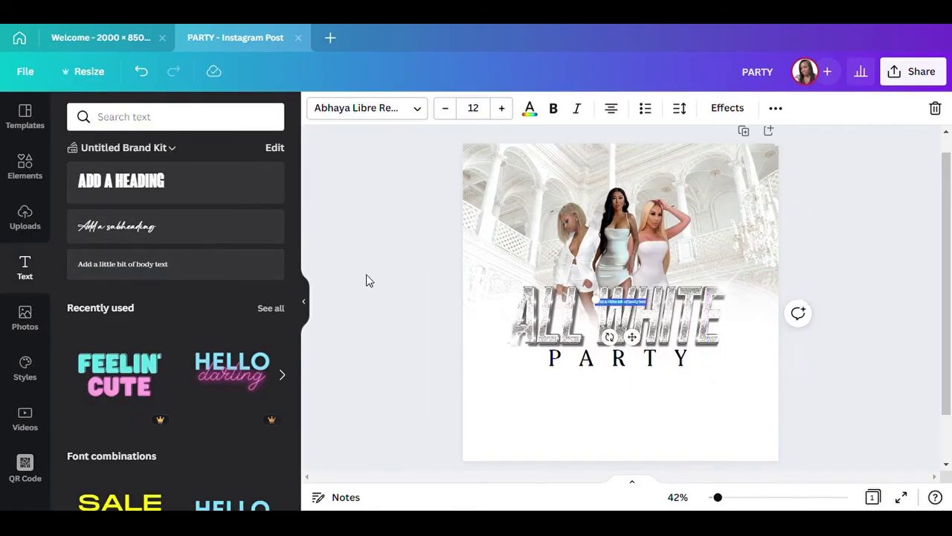
pyautogui.click(303, 301)
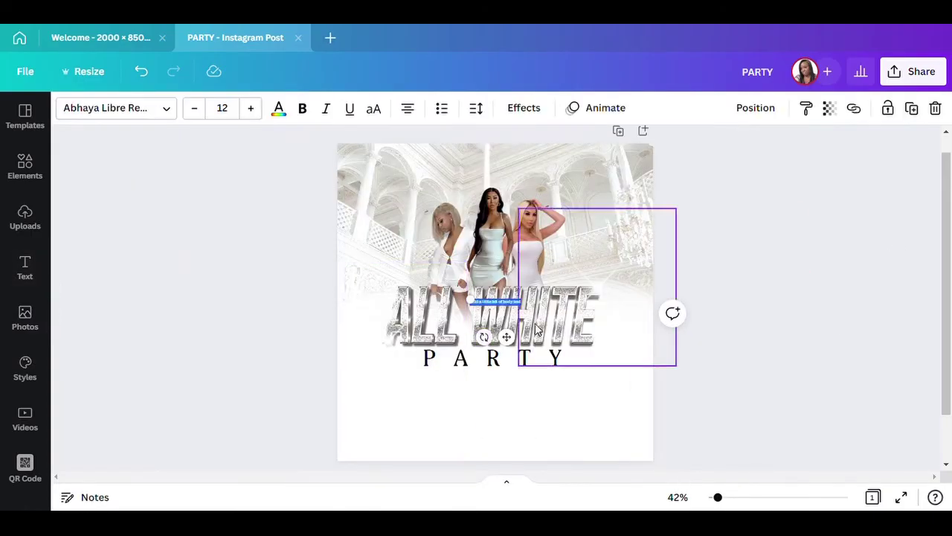
pyautogui.moveTo(470, 300); pyautogui.dragTo(387, 282)
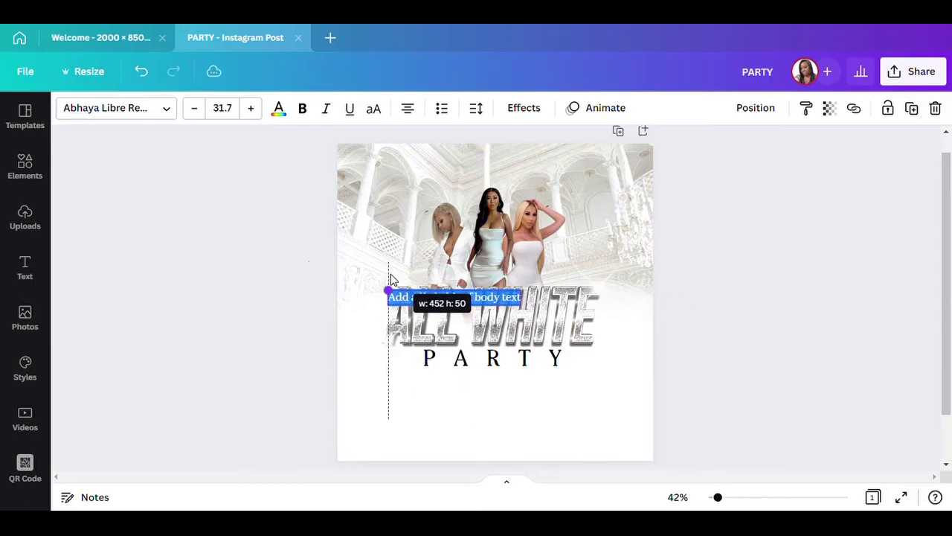
pyautogui.moveTo(463, 334); pyautogui.dragTo(504, 434)
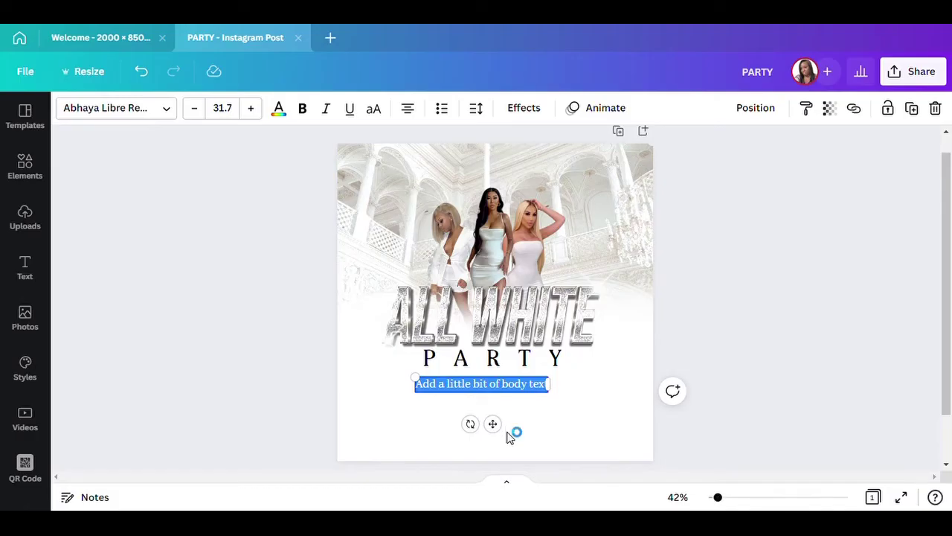
# Replace the placeholder text below PARTY with "Saturday June 18th".
pyautogui.click(528, 390)
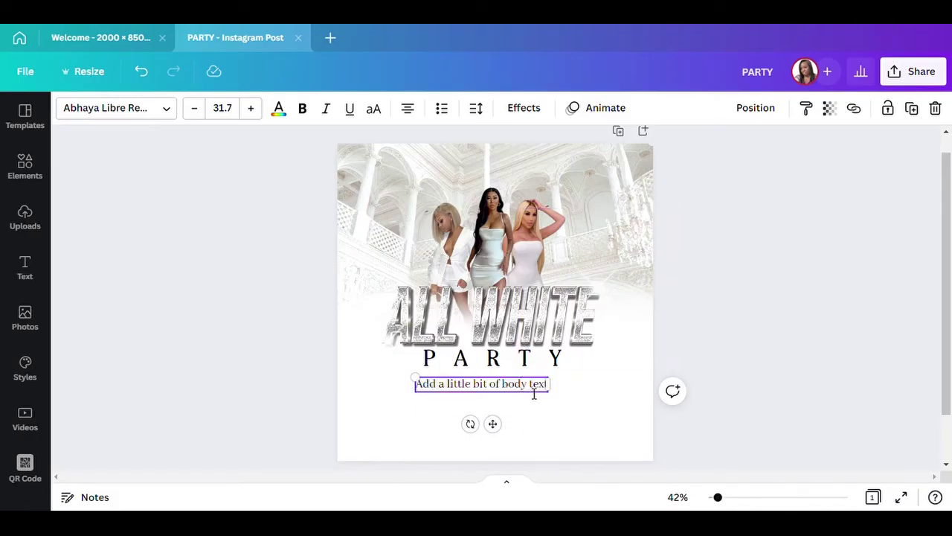
pyautogui.hotkey('ctrl', 'a')
pyautogui.write('Saturda')
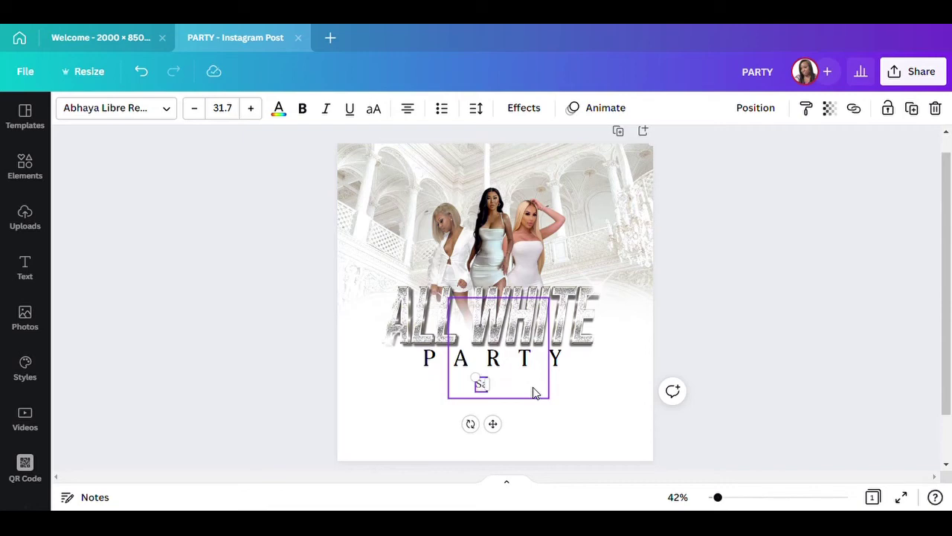
pyautogui.write('y')
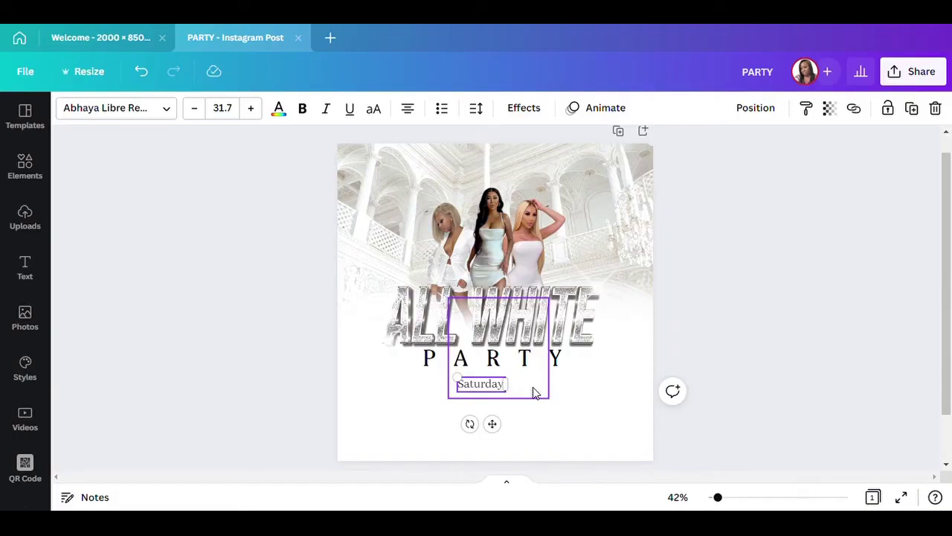
pyautogui.write('Ju')
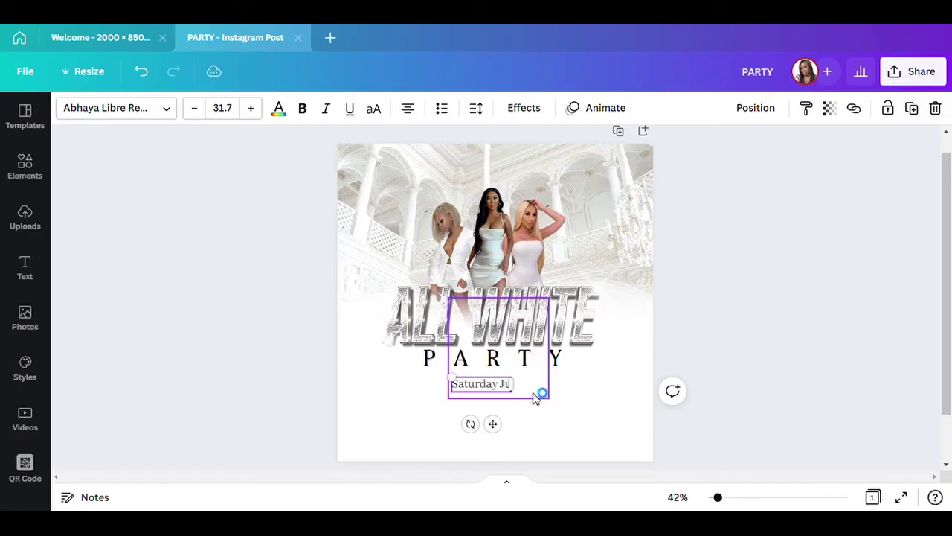
pyautogui.write('ne 18th')
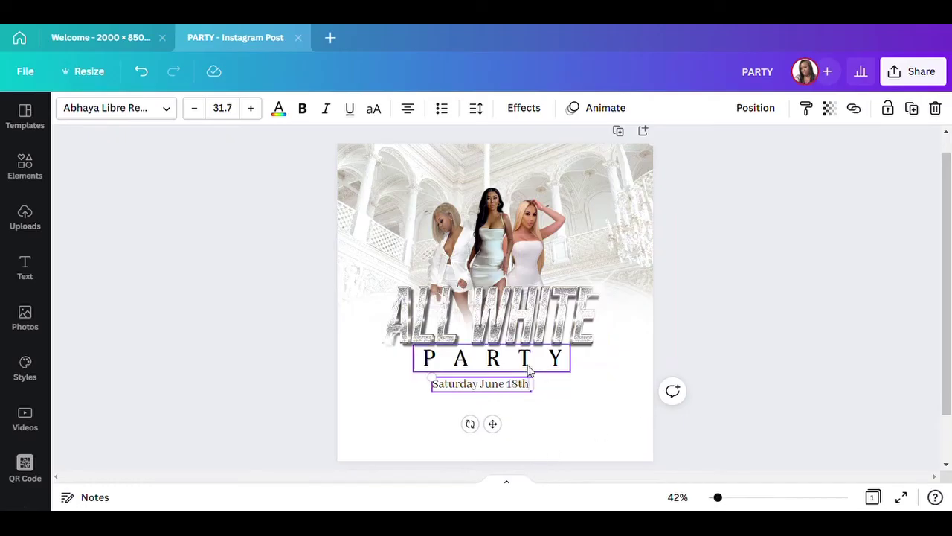
pyautogui.moveTo(467, 418); pyautogui.dragTo(309, 262)
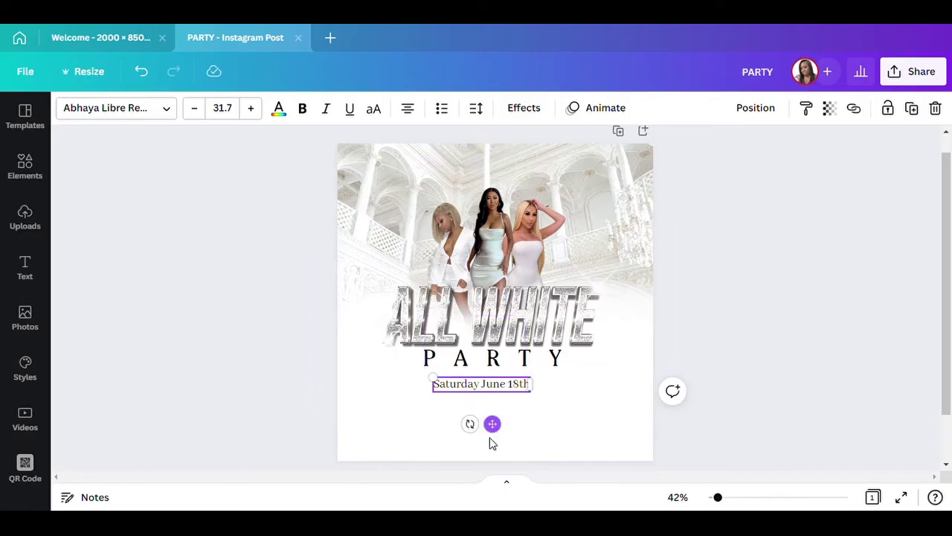
# Duplicate the "Saturday June 18th" text, place the copy directly beneath it and change its wording to "10P.M - UNTIL".
pyautogui.click(911, 108)
pyautogui.moveTo(499, 432); pyautogui.dragTo(500, 440)
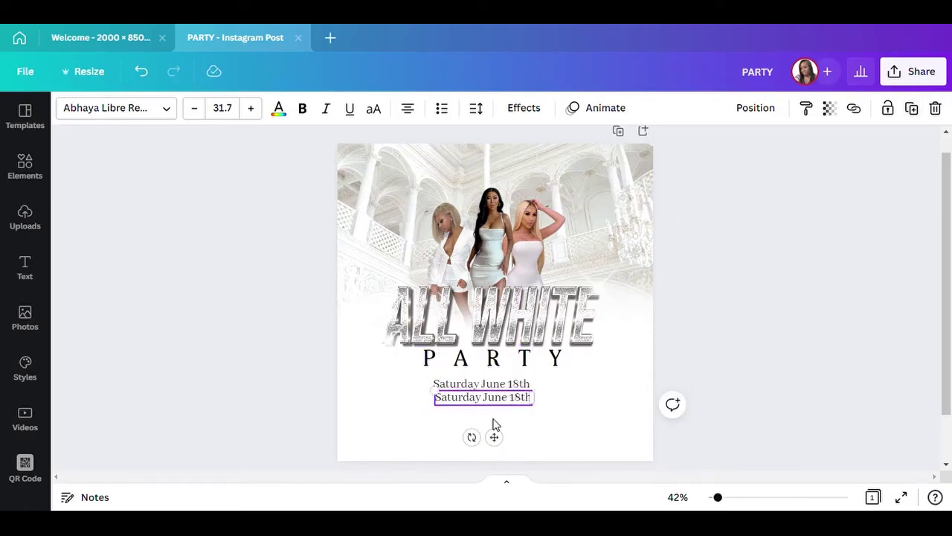
pyautogui.click(536, 404)
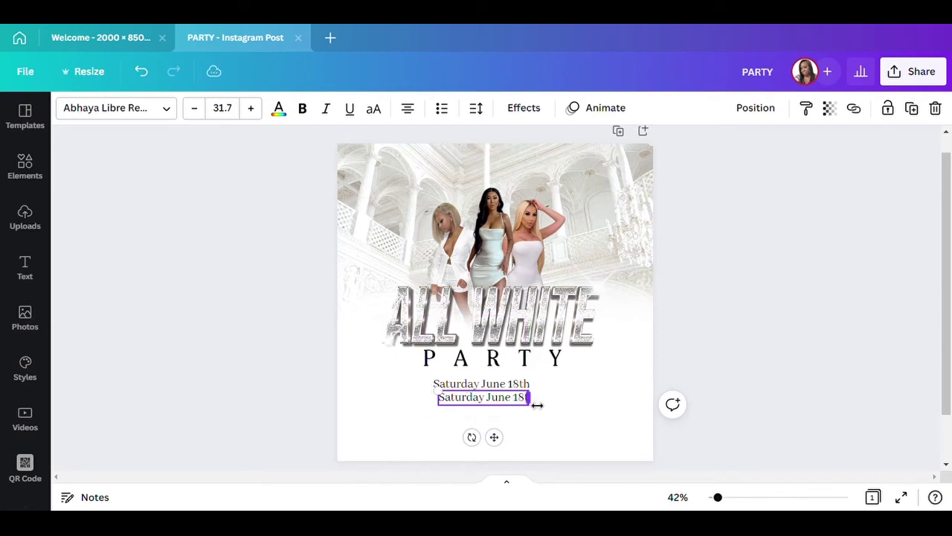
pyautogui.moveTo(537, 405); pyautogui.dragTo(532, 403)
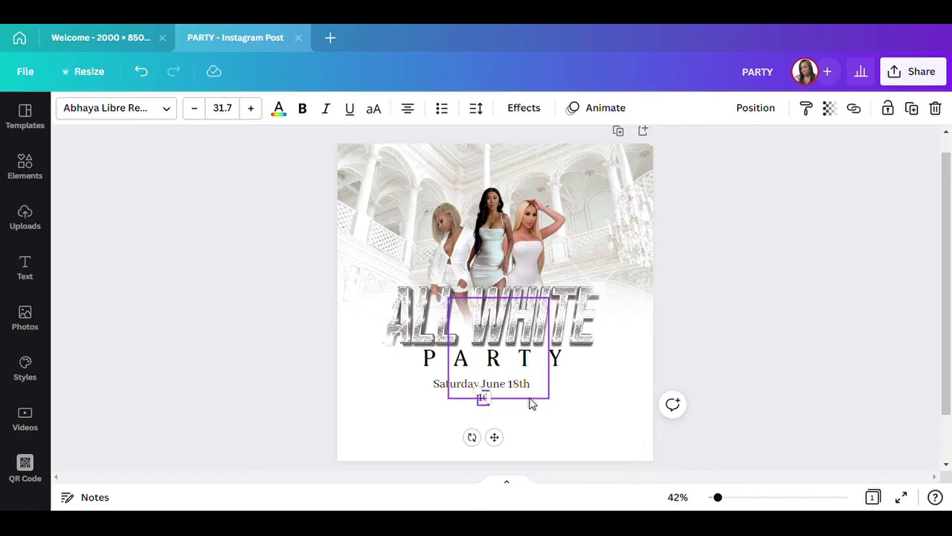
pyautogui.write('P')
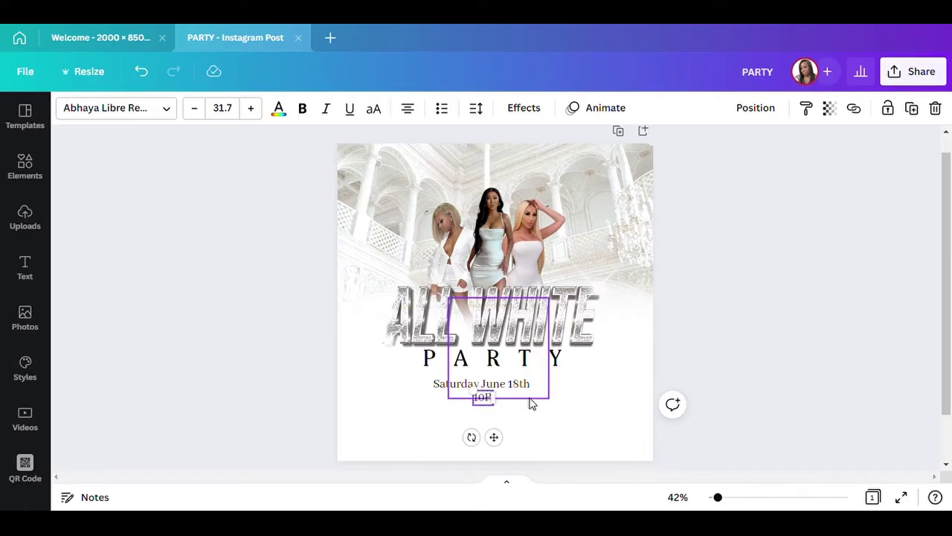
pyautogui.write('.M -')
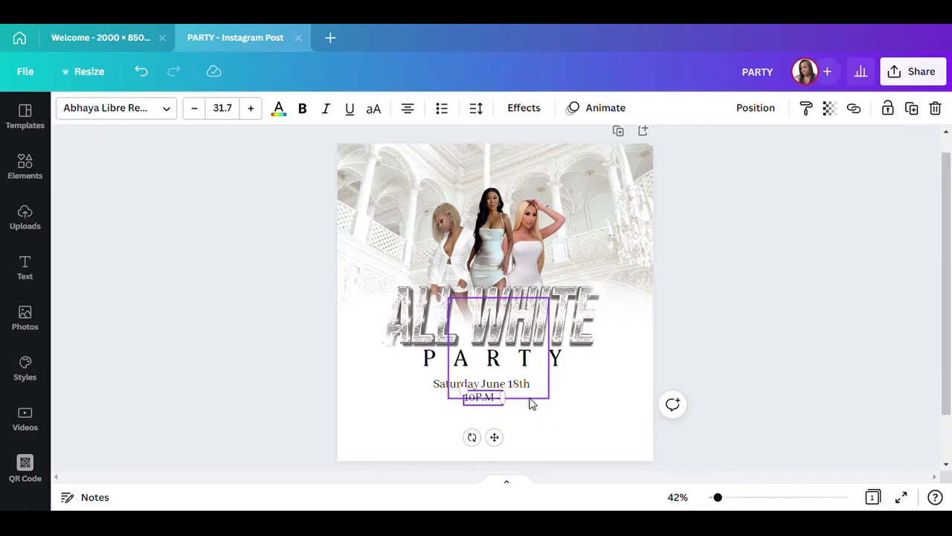
pyautogui.write(' UNTIL')
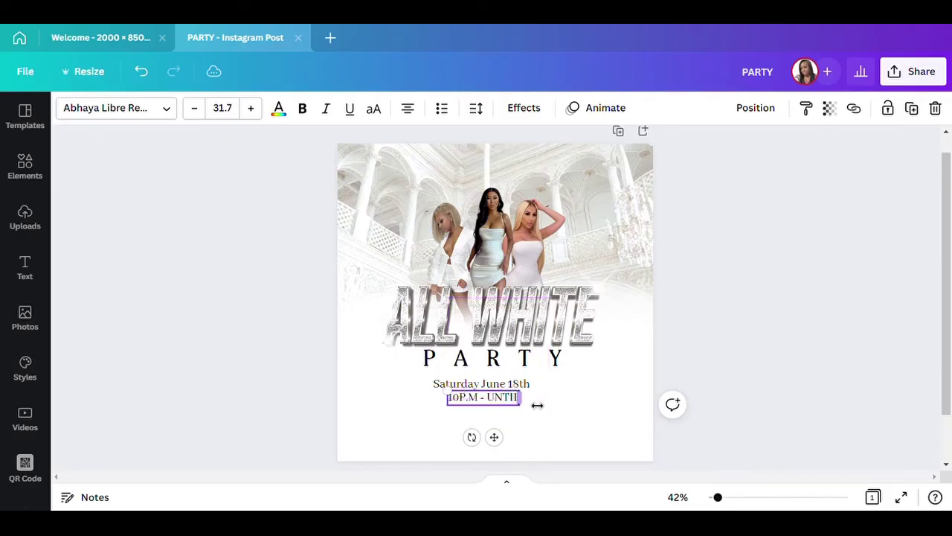
pyautogui.click(731, 320)
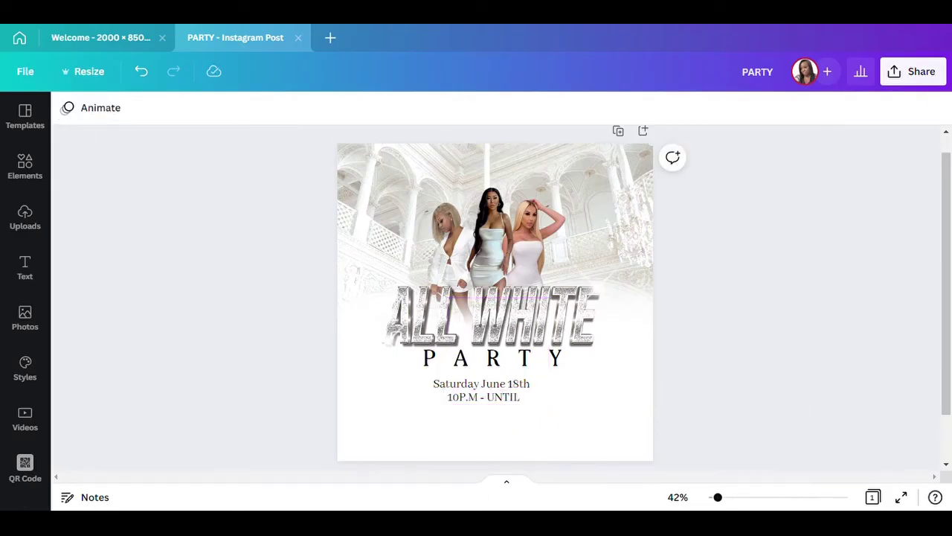
# Duplicate the "10P.M - UNTIL" text, enlarge the copy to font size 41.8 and place it below the original.
pyautogui.click(491, 396)
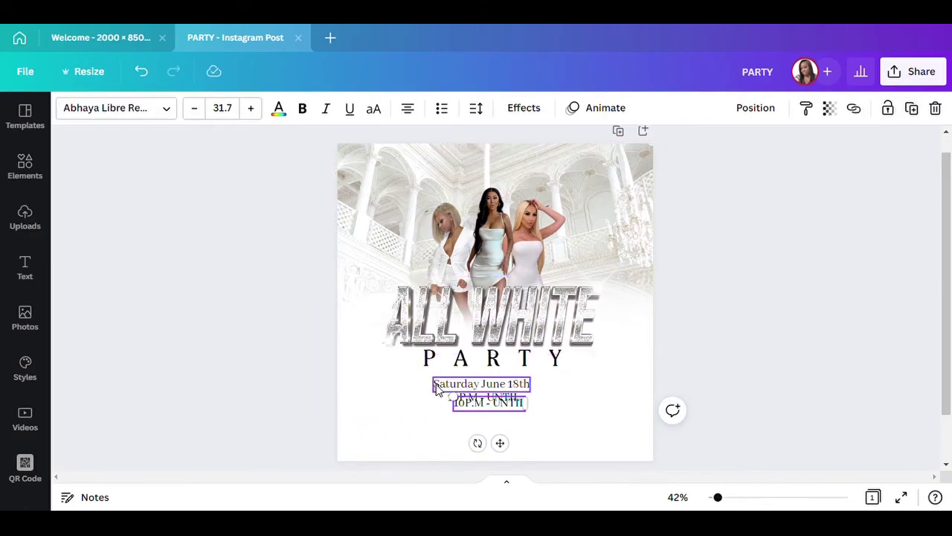
pyautogui.moveTo(455, 397); pyautogui.dragTo(431, 391)
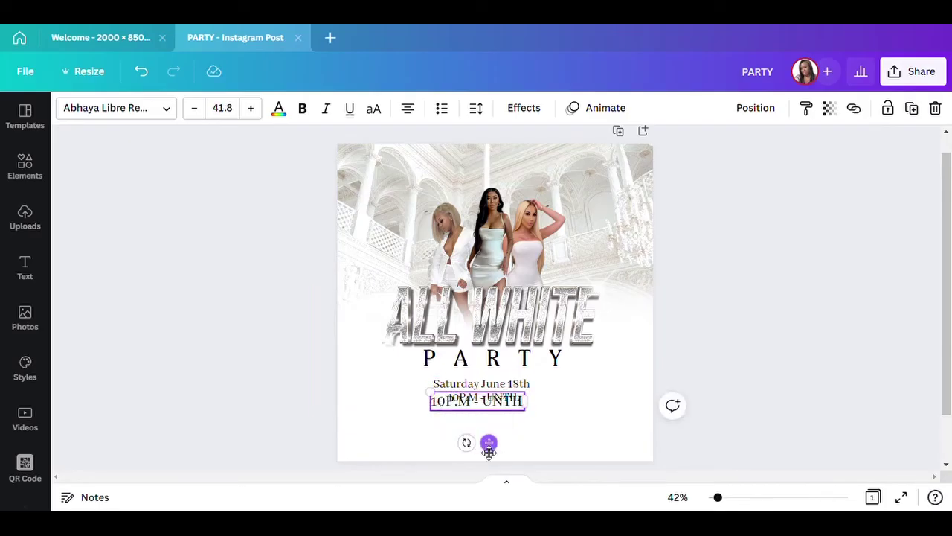
pyautogui.moveTo(489, 444); pyautogui.dragTo(504, 455)
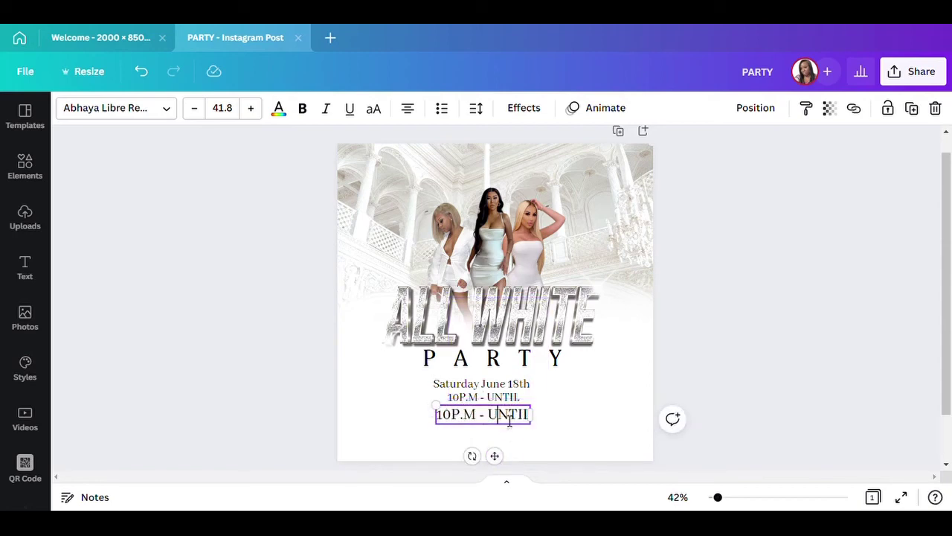
# Replace the enlarged copy's text with "ANY CLUB" and increase its font size to 45.2.
pyautogui.tripleClick(510, 419)
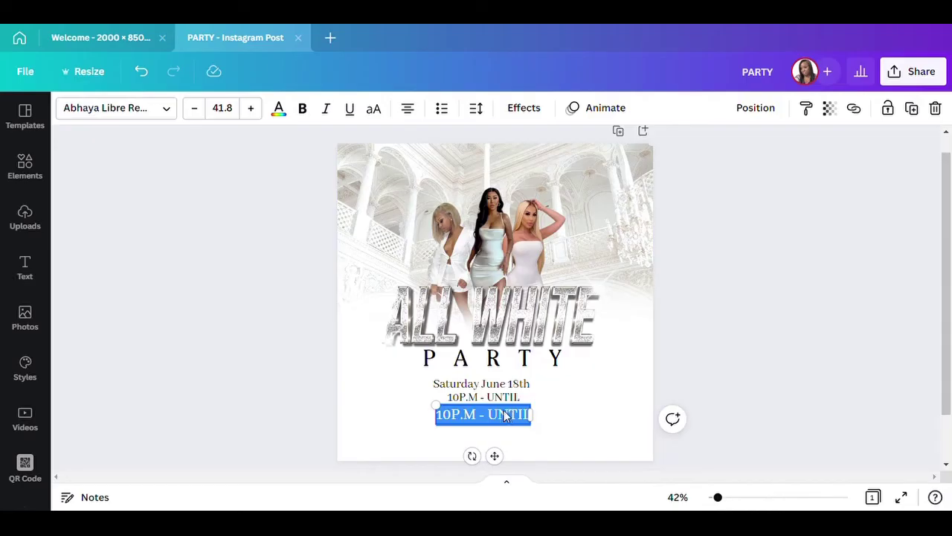
pyautogui.write('ANY CLU')
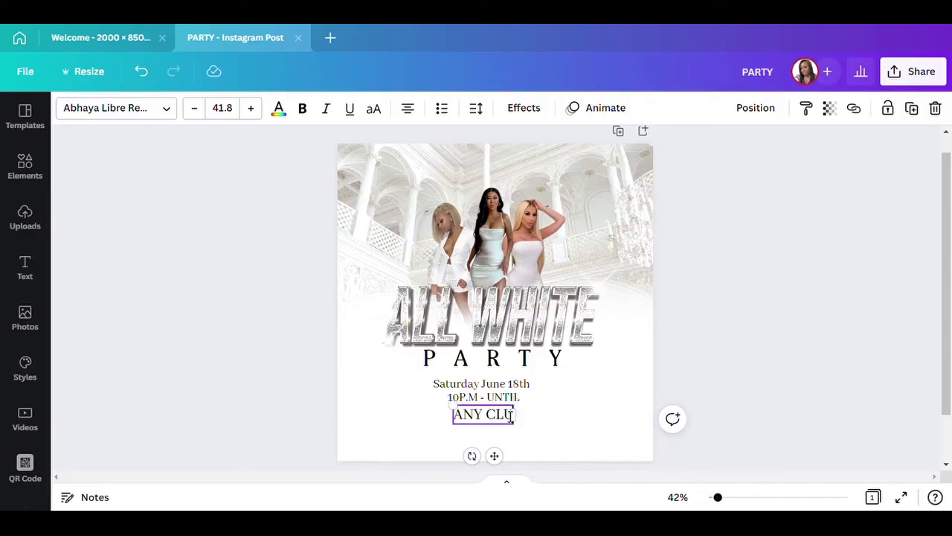
pyautogui.write('B')
pyautogui.click(558, 420)
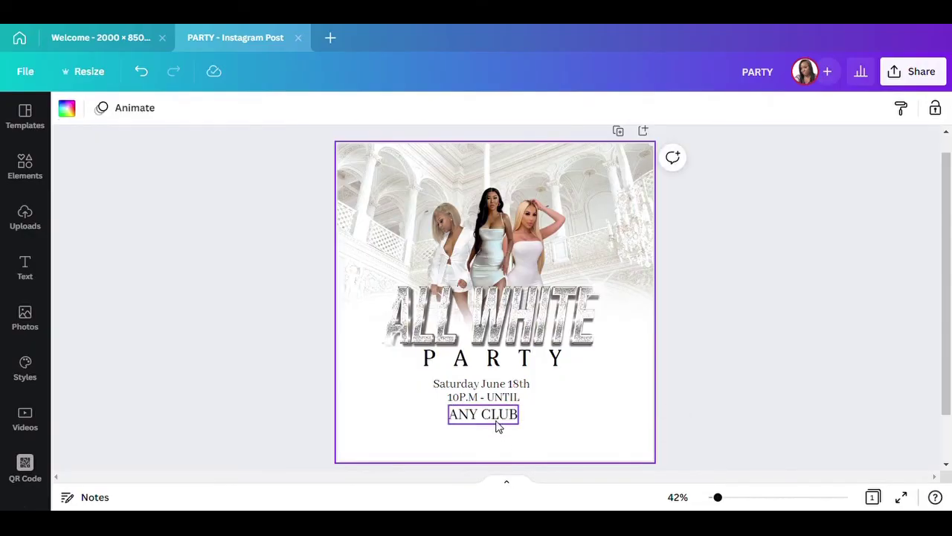
pyautogui.click(498, 426)
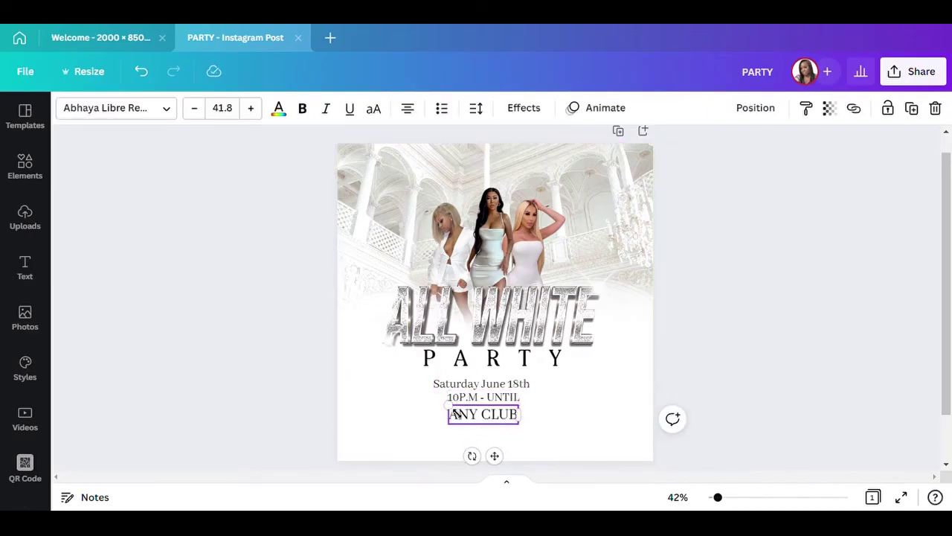
pyautogui.moveTo(450, 405); pyautogui.dragTo(442, 401)
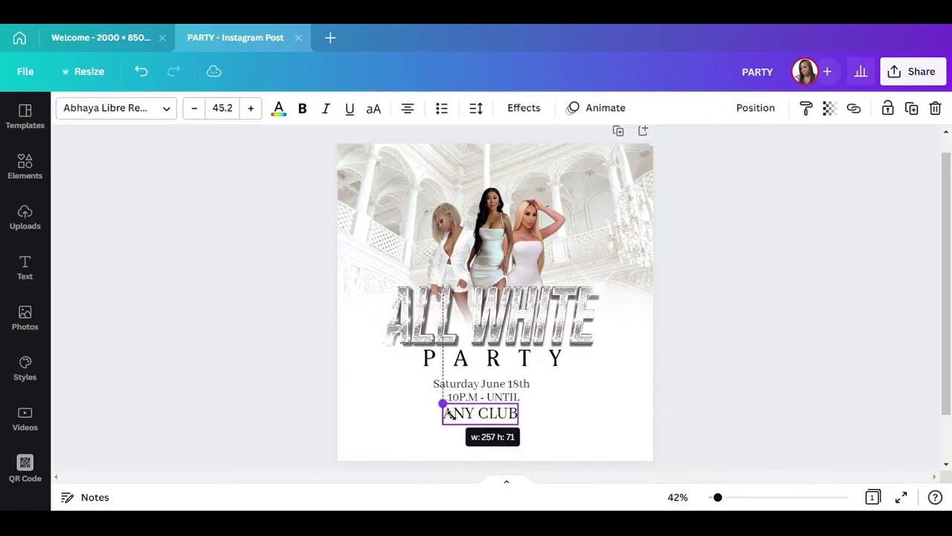
pyautogui.click(585, 410)
# Shrink the "10P.M - UNTIL" text to font size 29 and centre it above ANY CLUB.
pyautogui.click(474, 401)
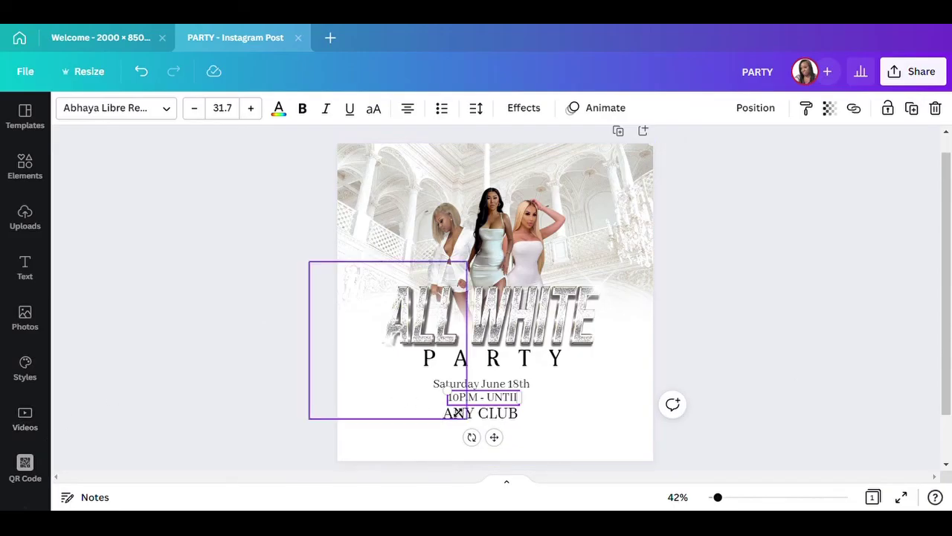
pyautogui.moveTo(447, 391); pyautogui.dragTo(452, 393)
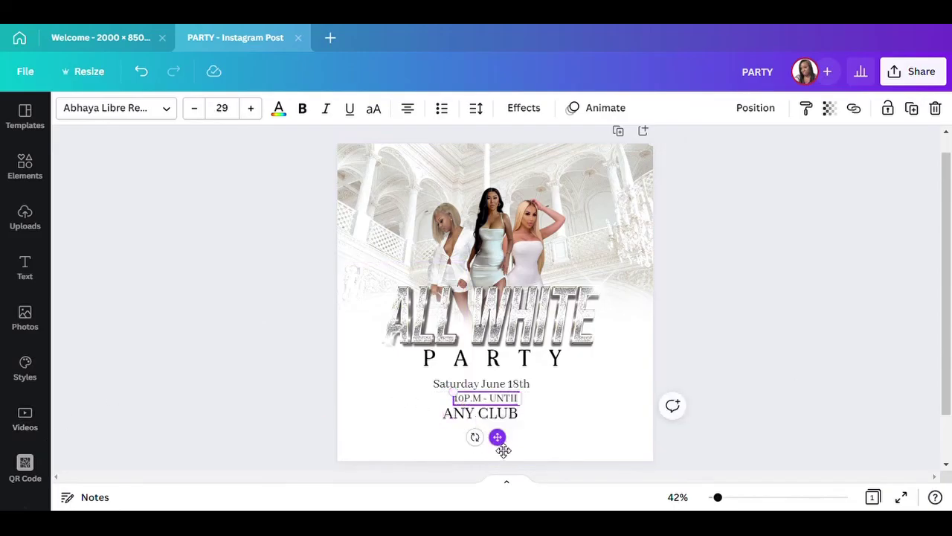
pyautogui.moveTo(497, 436); pyautogui.dragTo(496, 451)
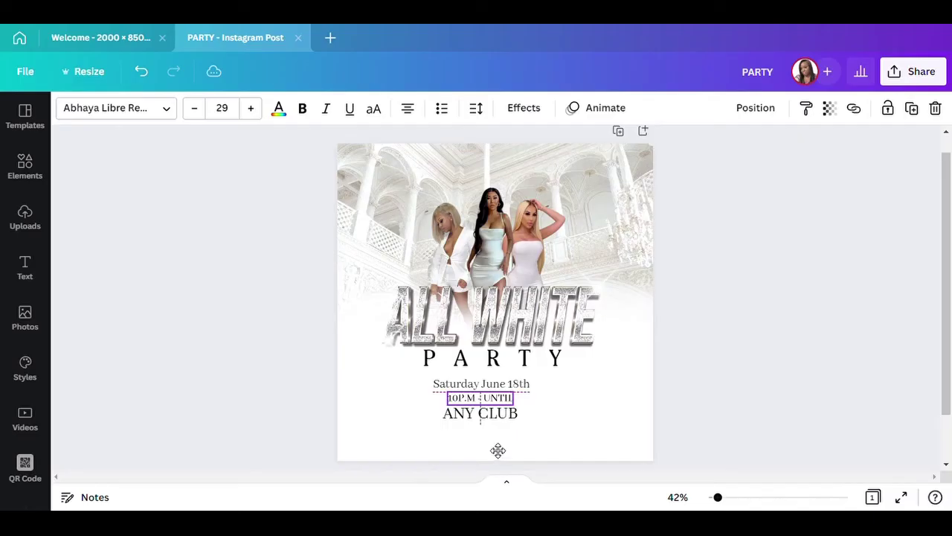
# Move the "Saturday June 18th" text slightly up, enlarge it to font size 34 and centre it over the time line.
pyautogui.click(522, 386)
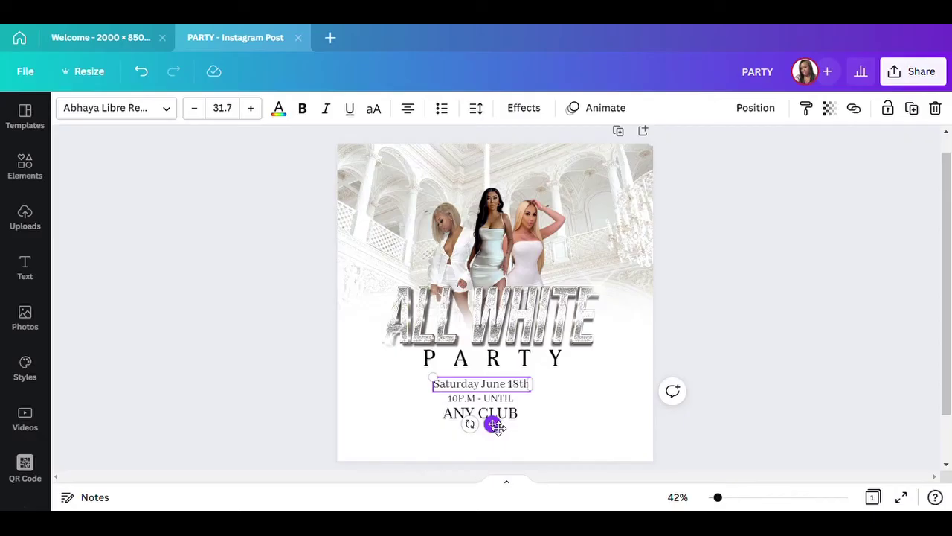
pyautogui.moveTo(497, 425); pyautogui.dragTo(491, 421)
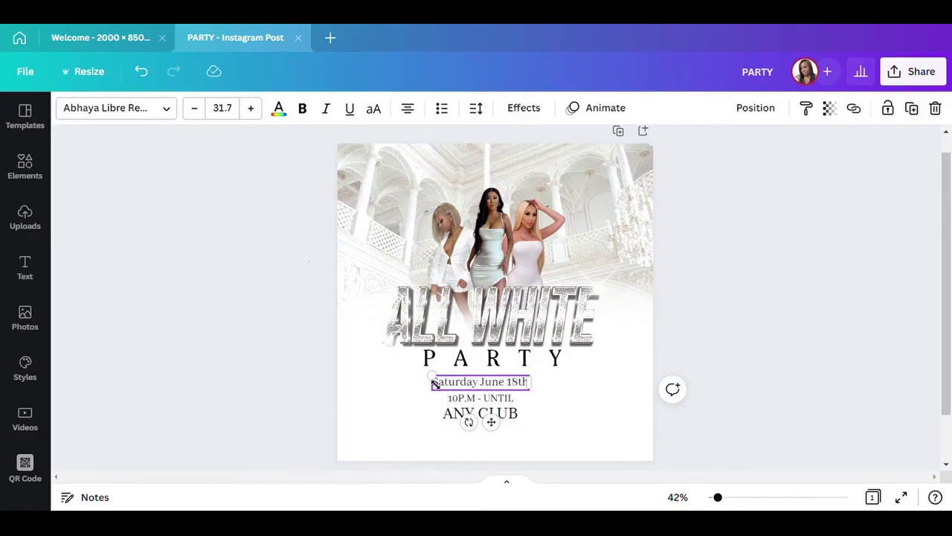
pyautogui.moveTo(432, 377); pyautogui.dragTo(427, 374)
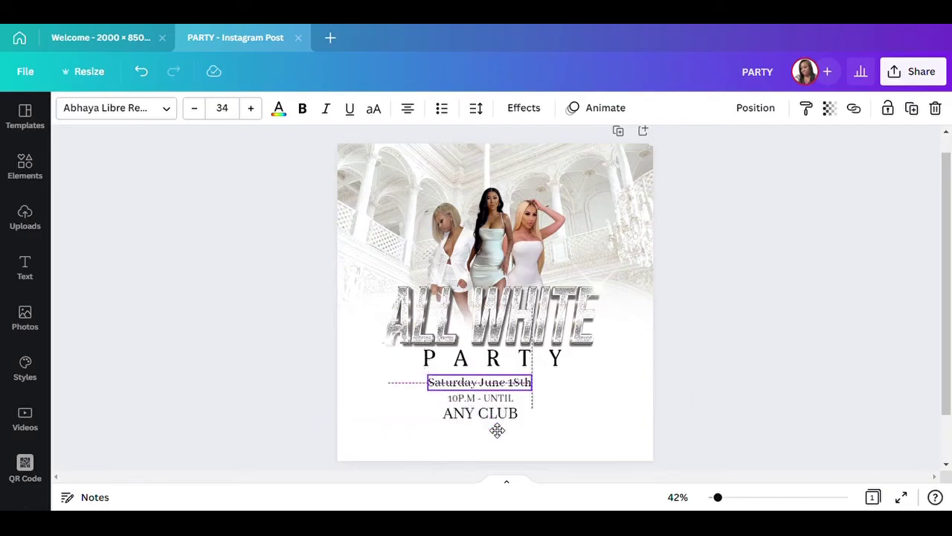
pyautogui.click(719, 294)
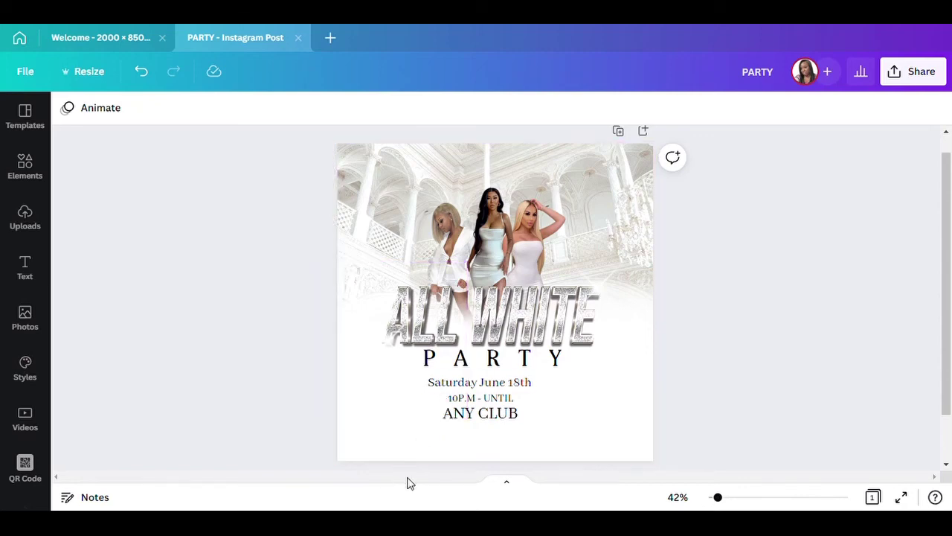
# Duplicate the "Saturday June 18th" text and place the copy below ANY CLUB near the flyer's lower edge.
pyautogui.click(530, 384)
pyautogui.click(911, 108)
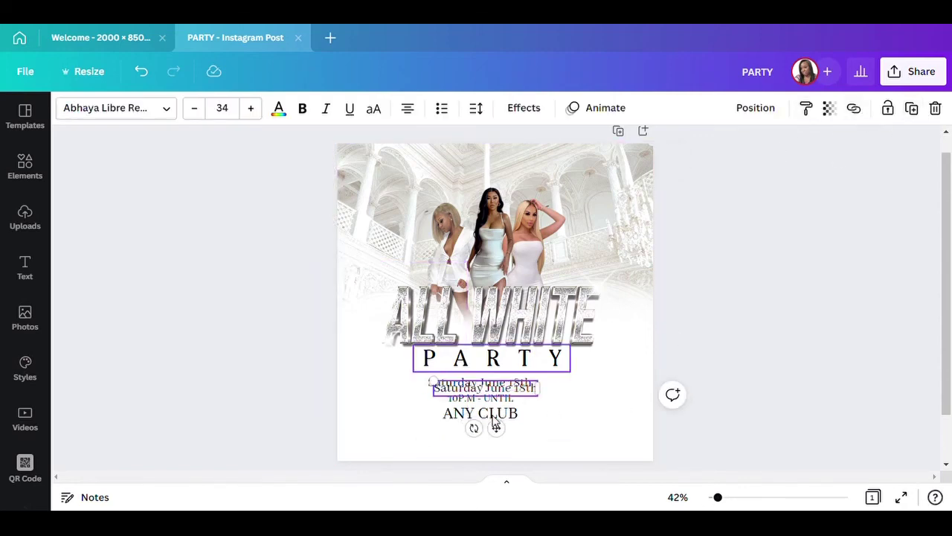
pyautogui.moveTo(496, 424); pyautogui.dragTo(496, 482)
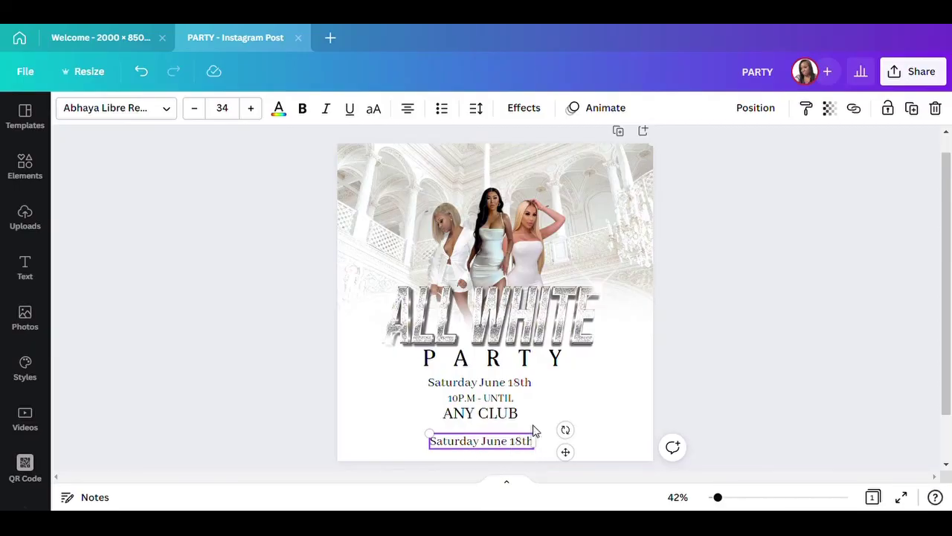
pyautogui.moveTo(571, 453); pyautogui.dragTo(582, 453)
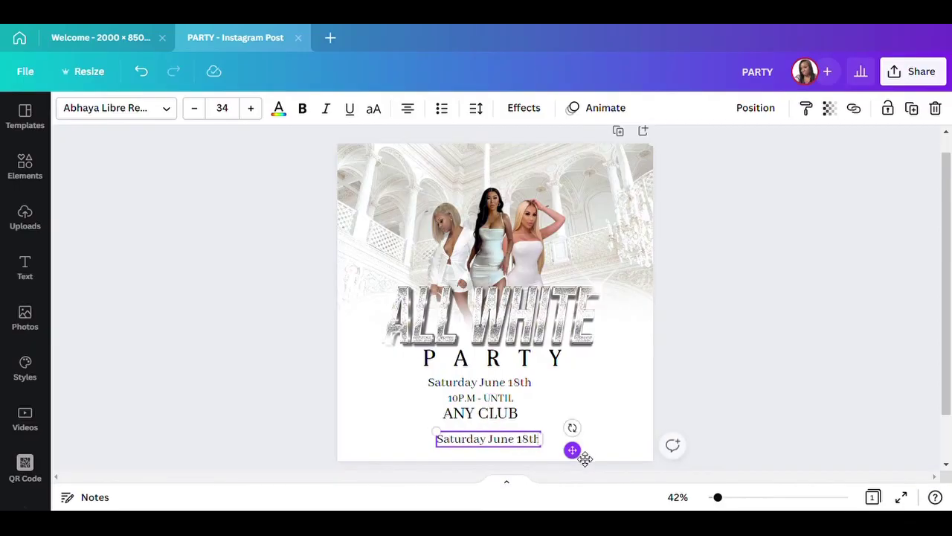
# Replace the duplicated date text below ANY CLUB with "TEXT" followed by the area code and first part of the contact phone number.
pyautogui.doubleClick(534, 441)
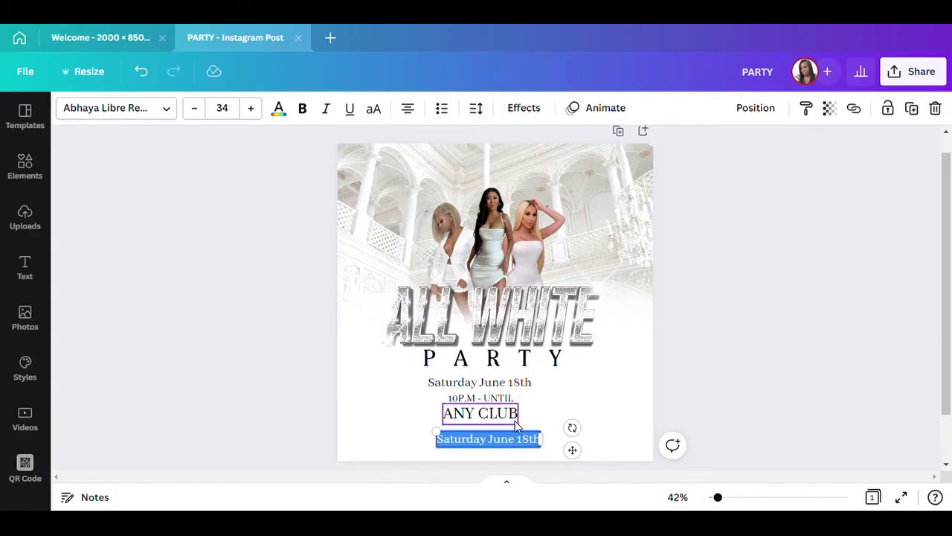
pyautogui.write('text')
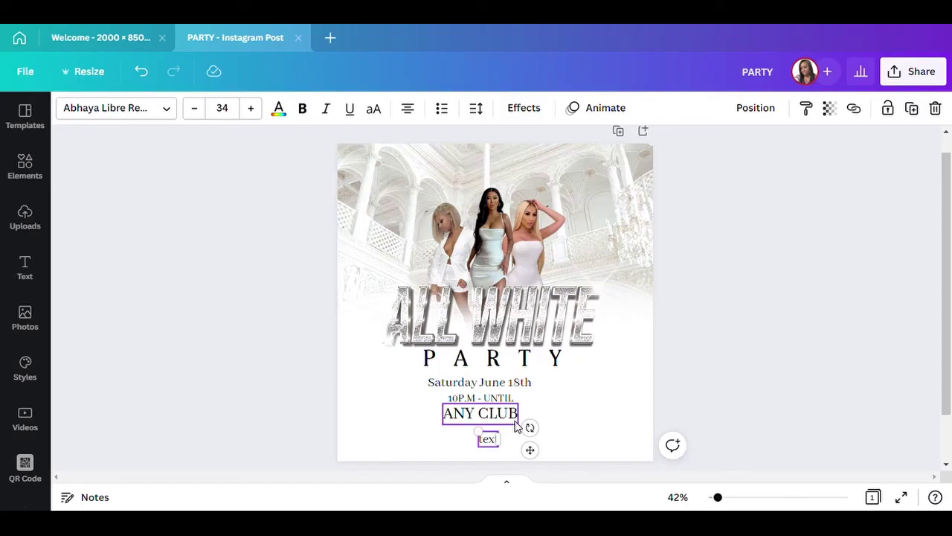
pyautogui.moveTo(531, 427); pyautogui.dragTo(517, 424)
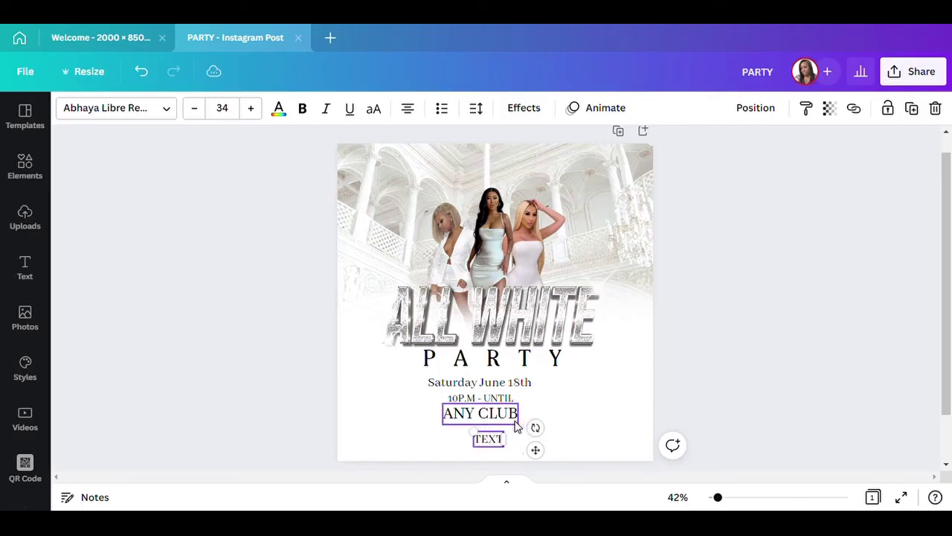
pyautogui.write('988')
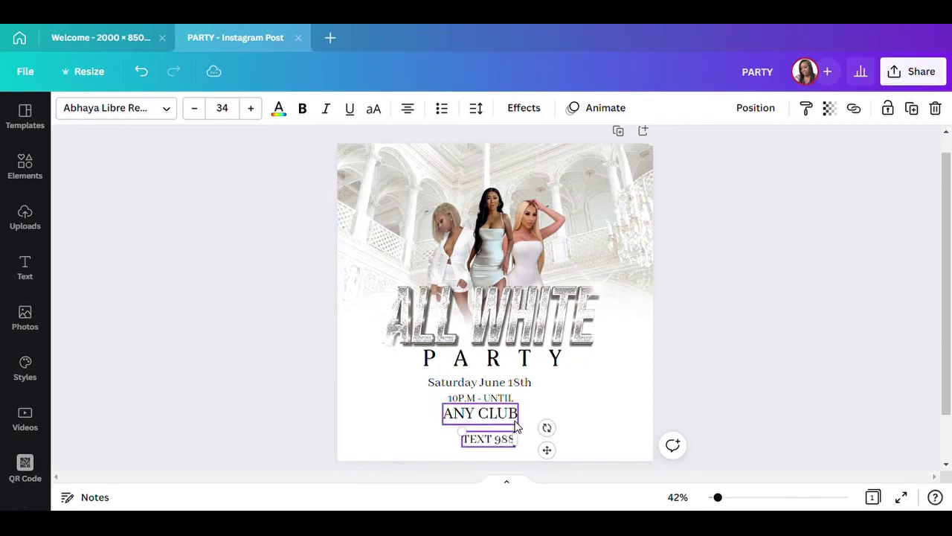
pyautogui.press('BackSpace')
pyautogui.press('BackSpace')
pyautogui.press('BackSpace')
pyautogui.press('BackSpace')
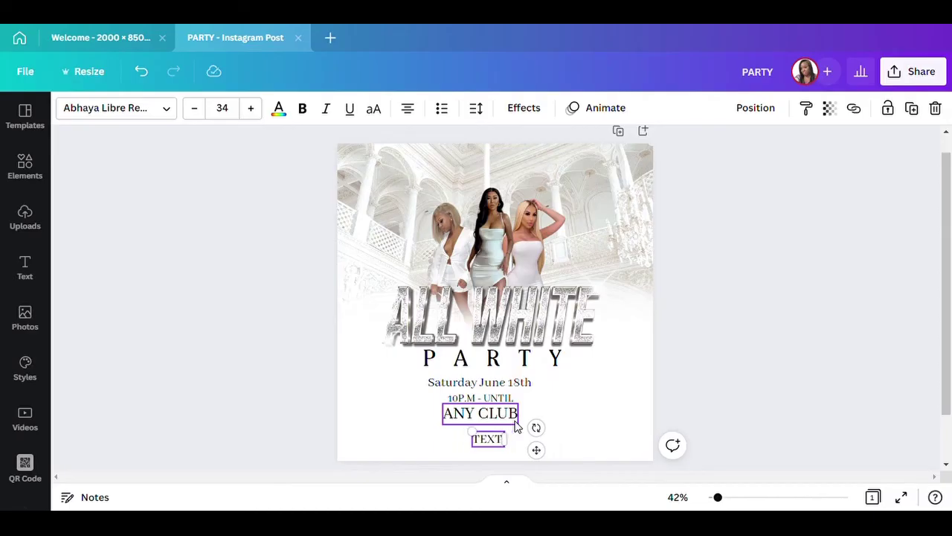
pyautogui.write('(888')
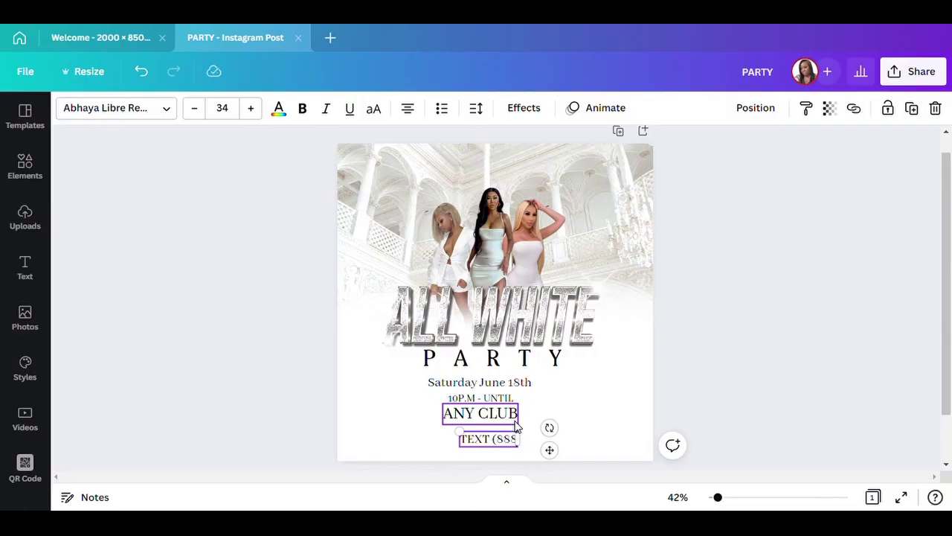
pyautogui.write('0 -888')
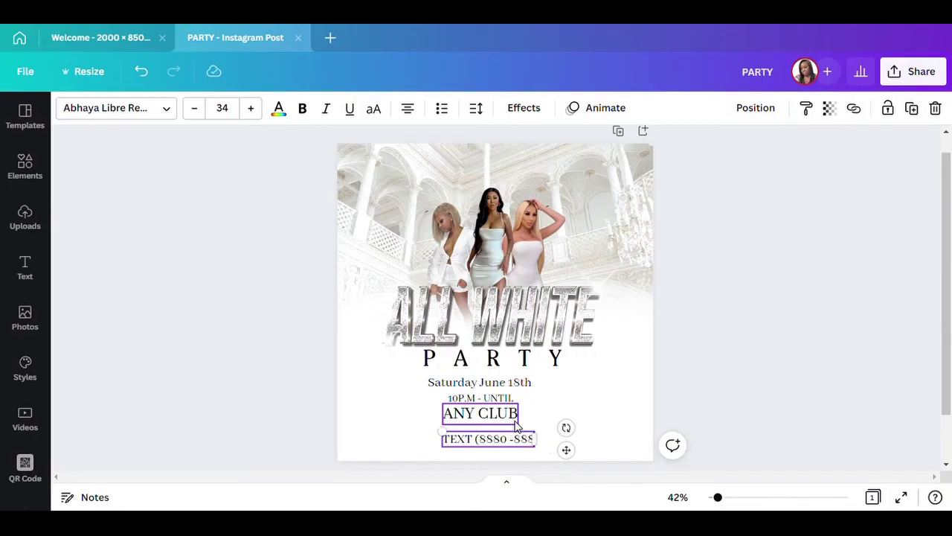
pyautogui.press('BackSpace')
pyautogui.press('BackSpace')
pyautogui.press('BackSpace')
pyautogui.press('BackSpace')
pyautogui.press('BackSpace')
pyautogui.press('BackSpace')
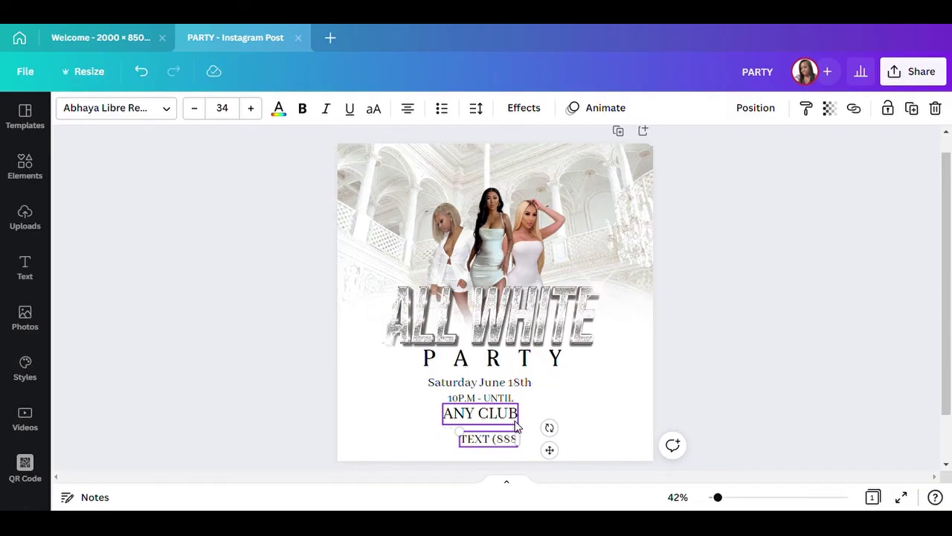
pyautogui.write(') 888-')
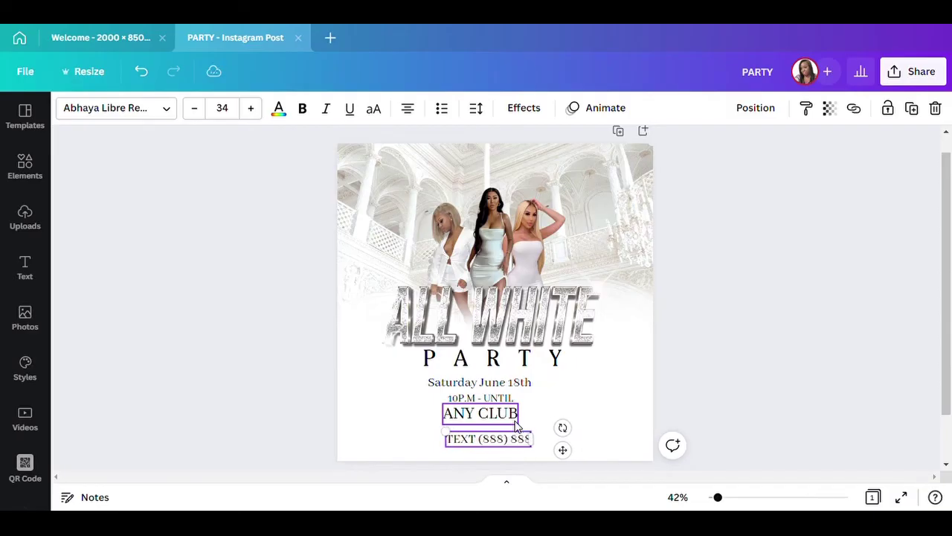
# Complete the contact phone number and end the line with "FOR MORE INFORMATION".
pyautogui.write('888 FO')
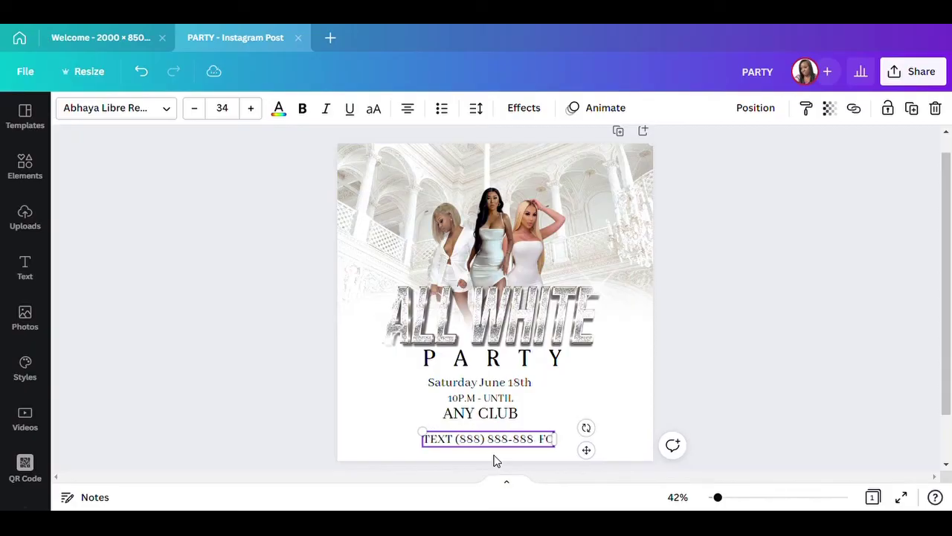
pyautogui.write('IKN')
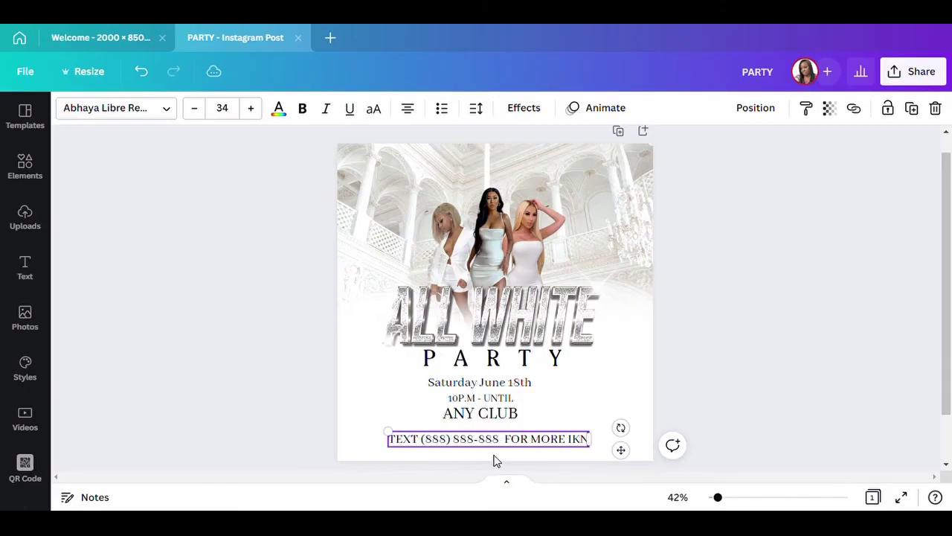
pyautogui.write('FORKMATION')
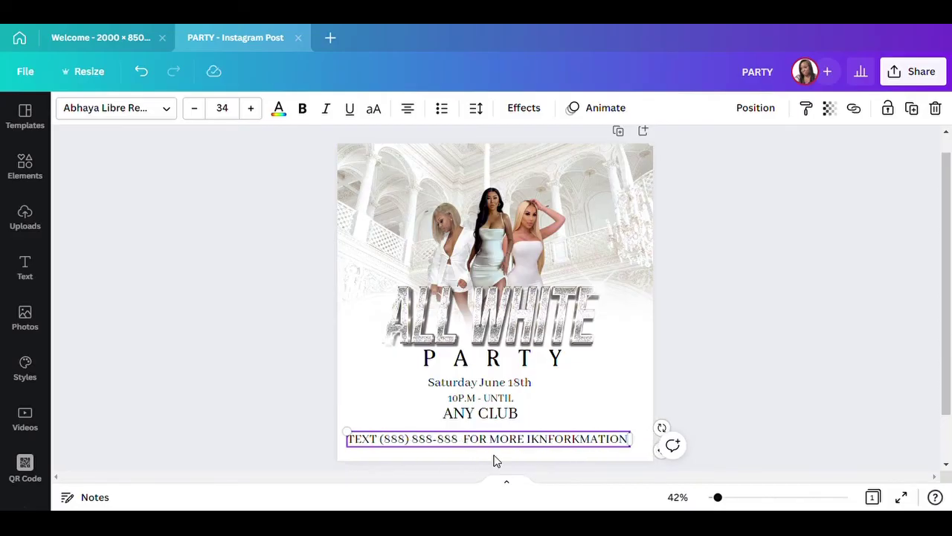
pyautogui.press('BackSpace')
pyautogui.press('BackSpace')
pyautogui.press('BackSpace')
pyautogui.press('BackSpace')
pyautogui.press('BackSpace')
pyautogui.press('BackSpace')
pyautogui.press('BackSpace')
pyautogui.press('BackSpace')
pyautogui.press('BackSpace')
pyautogui.press('BackSpace')
pyautogui.press('BackSpace')
pyautogui.press('BackSpace')
pyautogui.press('BackSpace')
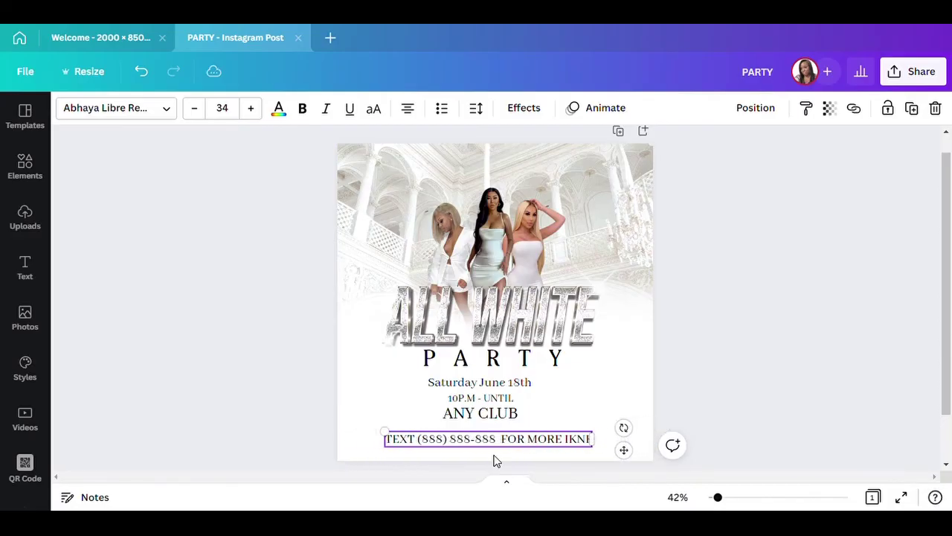
pyautogui.press('BackSpace')
pyautogui.write('IN')
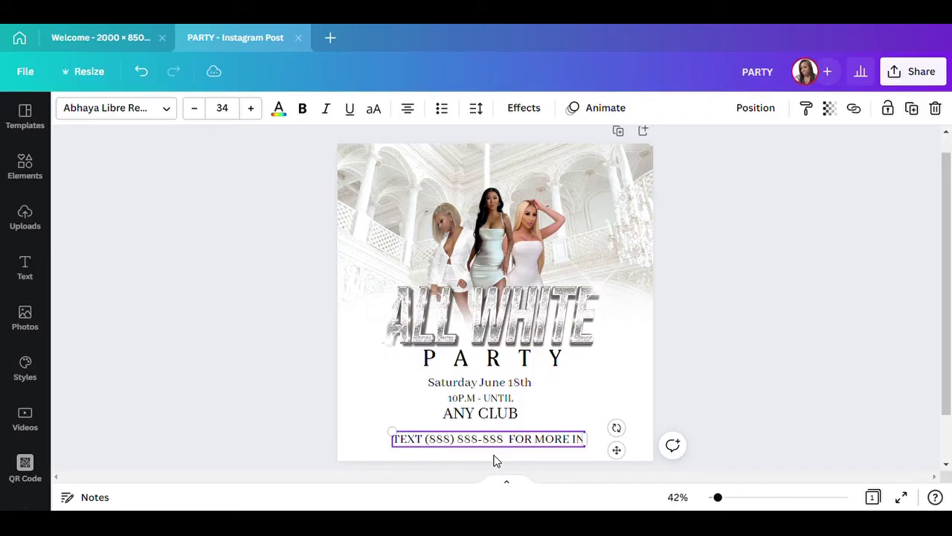
pyautogui.write('FORMATION')
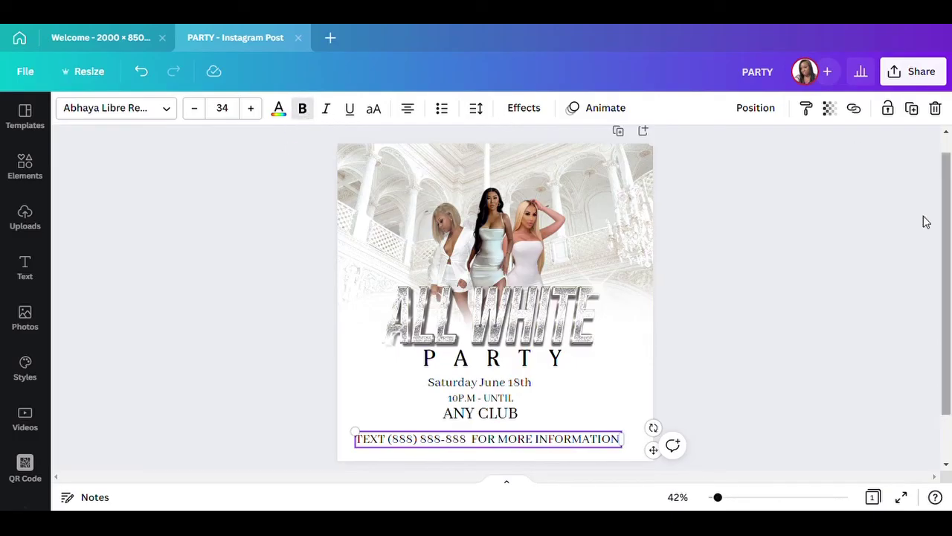
# Move the contact line slightly up and to the right so it is centred beneath the title.
pyautogui.click(796, 355)
pyautogui.click(552, 443)
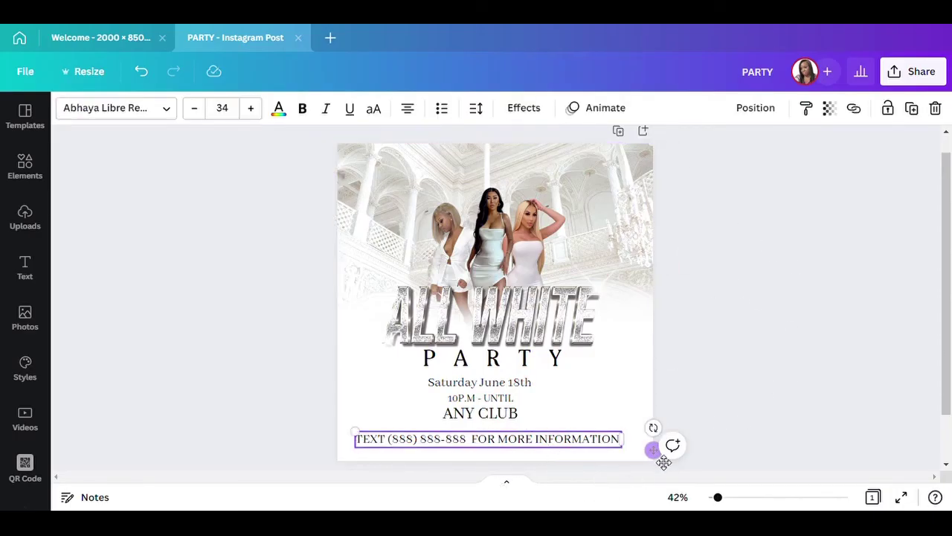
pyautogui.moveTo(654, 449); pyautogui.dragTo(669, 460)
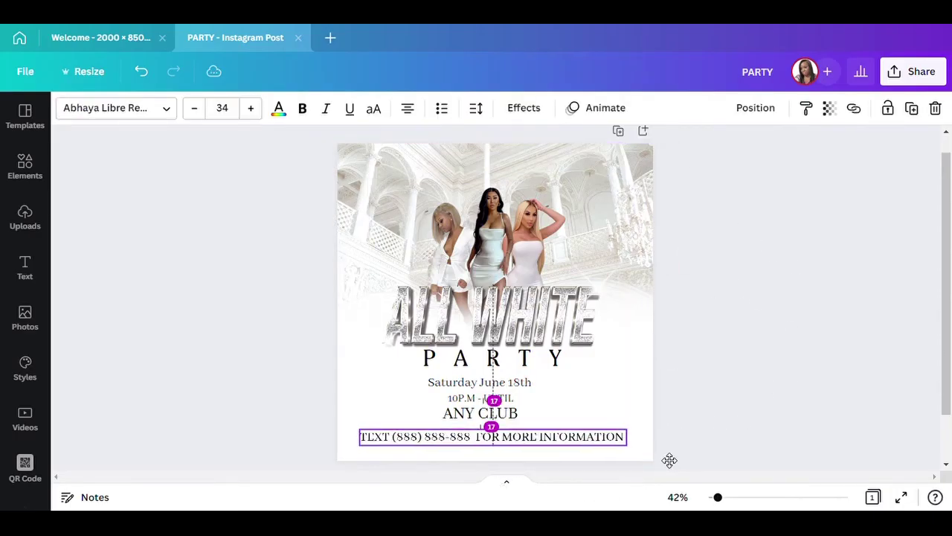
pyautogui.click(781, 312)
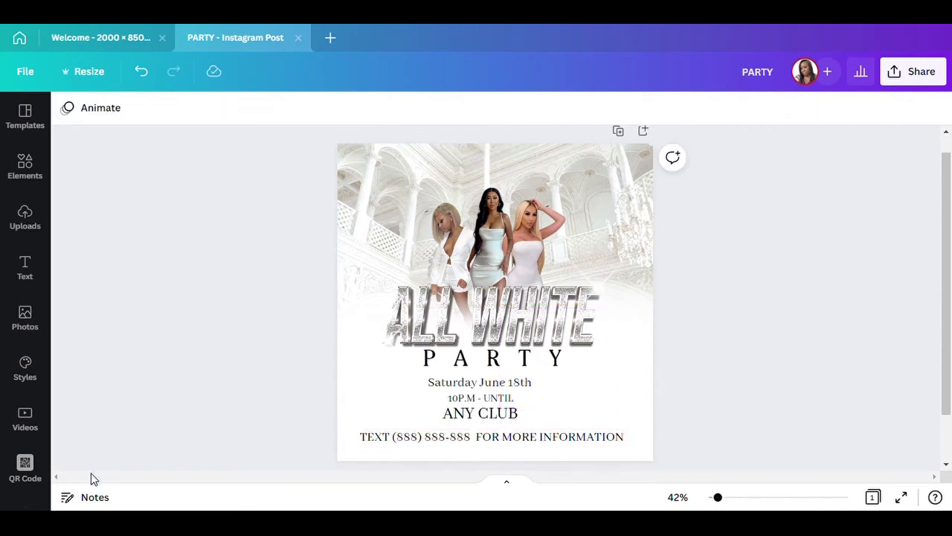